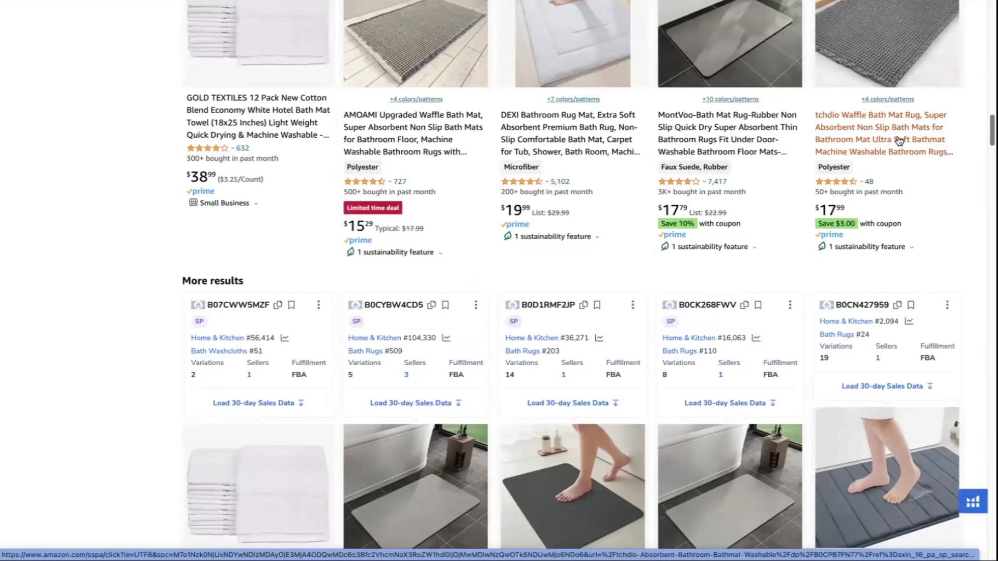
# - Run the Xray product analysis on the "absorbent bath mat" search results
pyautogui.scroll(15, 898, 150)
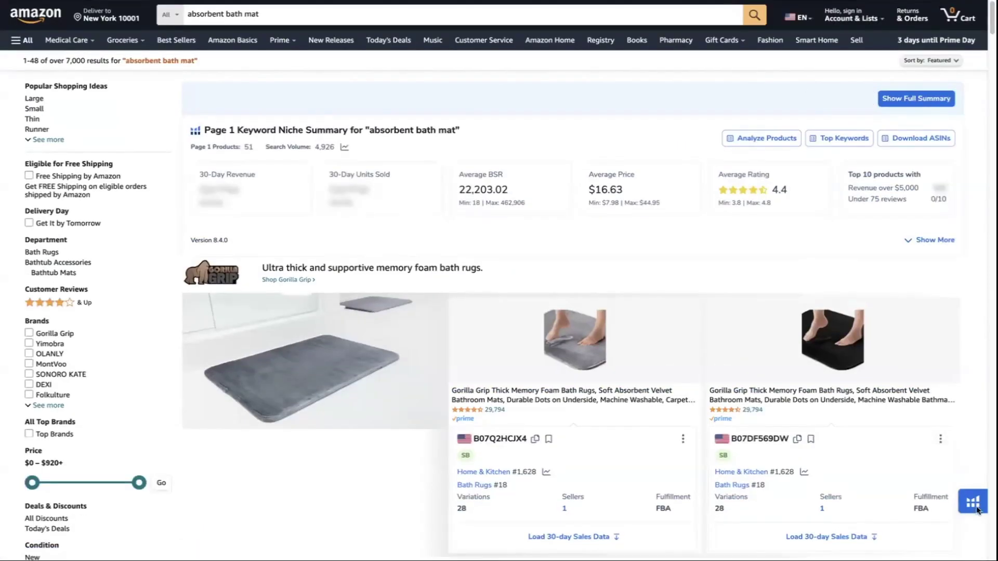
pyautogui.moveTo(974, 504)
pyautogui.click(826, 388)
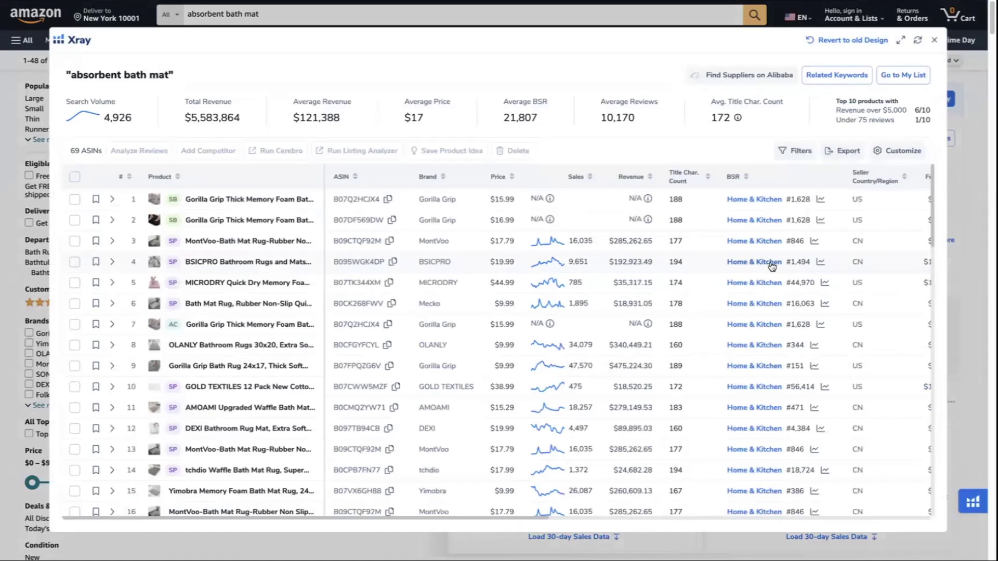
# - Sort the Xray product list by highest revenue and hide sponsored products from the results
pyautogui.click(630, 176)
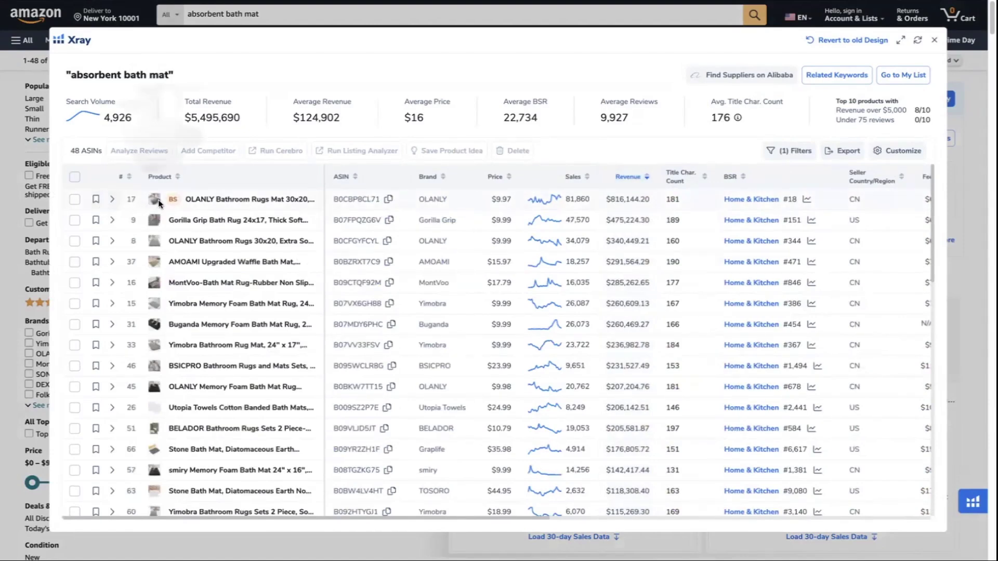
pyautogui.click(795, 150)
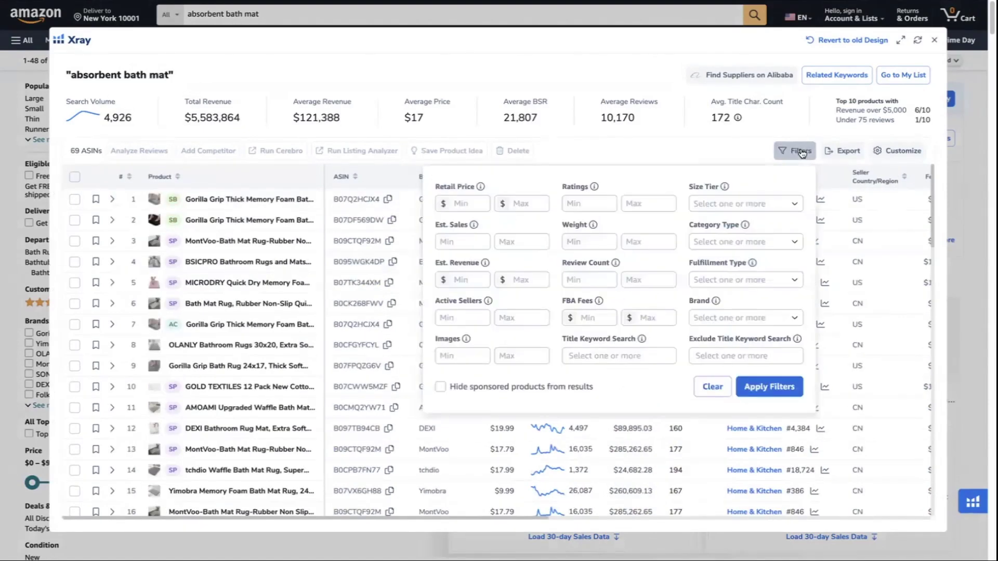
pyautogui.click(440, 386)
pyautogui.click(748, 389)
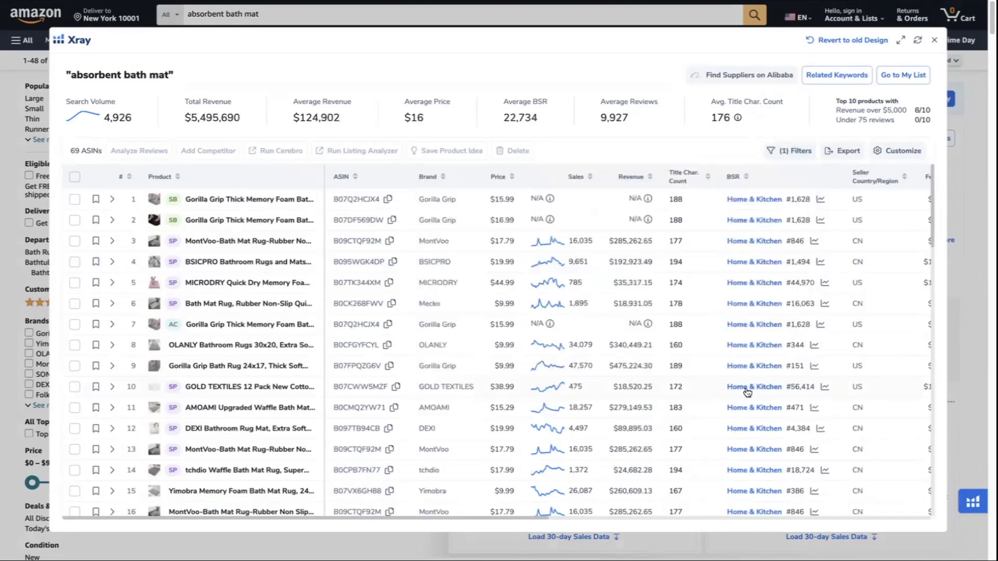
# - Select the competing fluffy rugs B0CBP8CL71, B07FPQZG6V, B0CFGYFCYL and B07VV33FSV in the product list
pyautogui.click(75, 200)
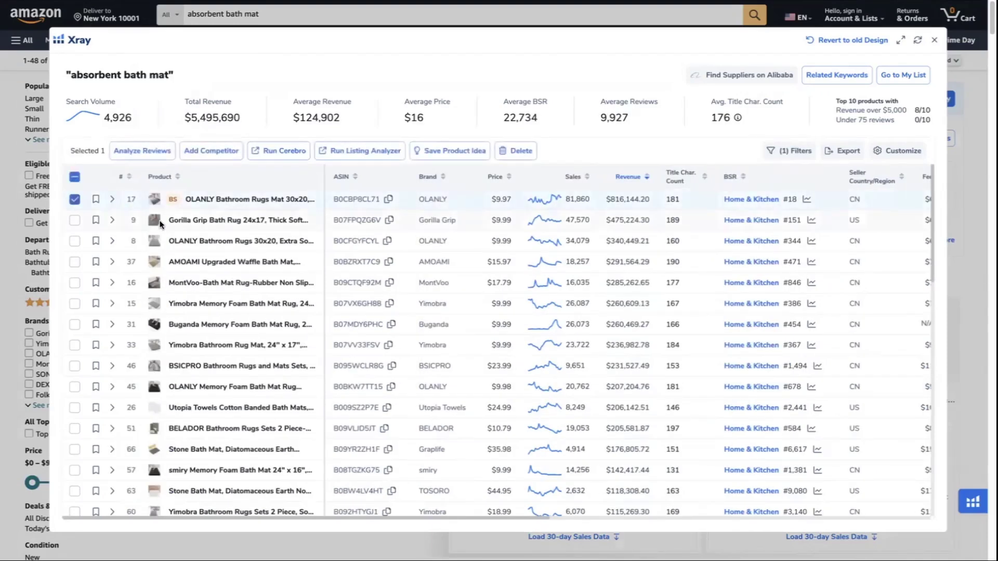
pyautogui.moveTo(159, 221)
pyautogui.click(75, 220)
pyautogui.moveTo(158, 244)
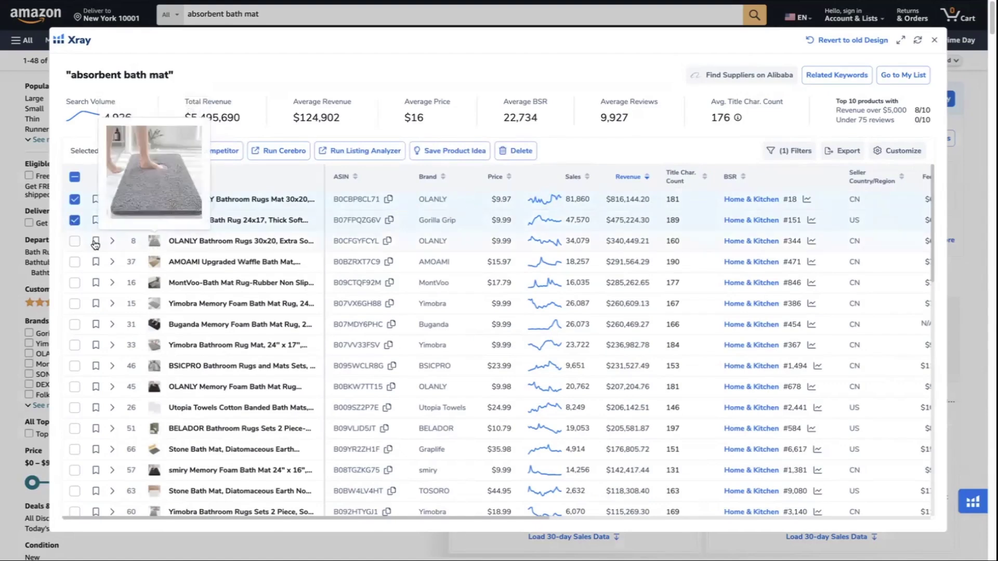
pyautogui.click(74, 241)
pyautogui.click(74, 345)
# - Add the Grandaily B08JHL4LCL, Arotive B092Z9NK2S and SONORO KATE B09C67QZ2D chenille-style rugs to the selection
pyautogui.scroll(-2, 154, 476)
pyautogui.click(74, 450)
pyautogui.click(74, 472)
pyautogui.scroll(-2, 152, 395)
pyautogui.moveTo(152, 390)
pyautogui.click(74, 388)
# - Add Deconovo B08SVVMN34, SONORO KATE B09ZSRZ7HG and BELADOR B09VLJD5JT to the selected competitors
pyautogui.scroll(-9, 155, 453)
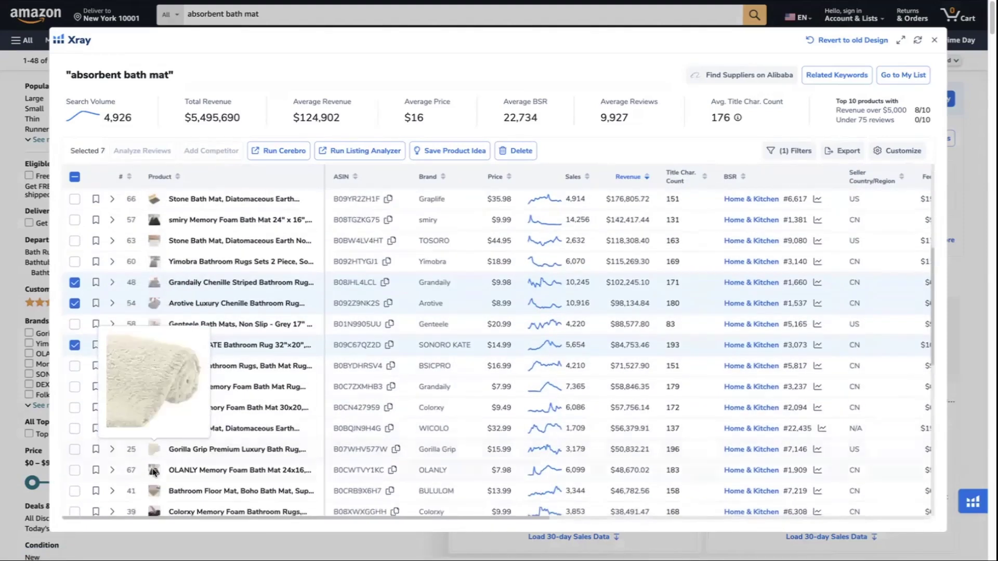
pyautogui.click(74, 293)
pyautogui.click(74, 439)
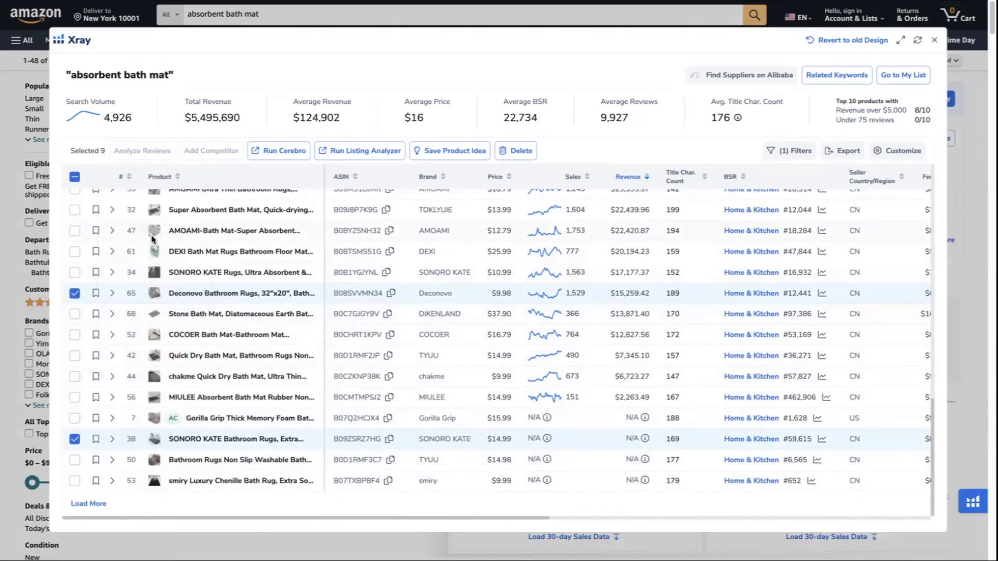
pyautogui.scroll(5, 156, 322)
pyautogui.scroll(7, 154, 252)
pyautogui.click(74, 230)
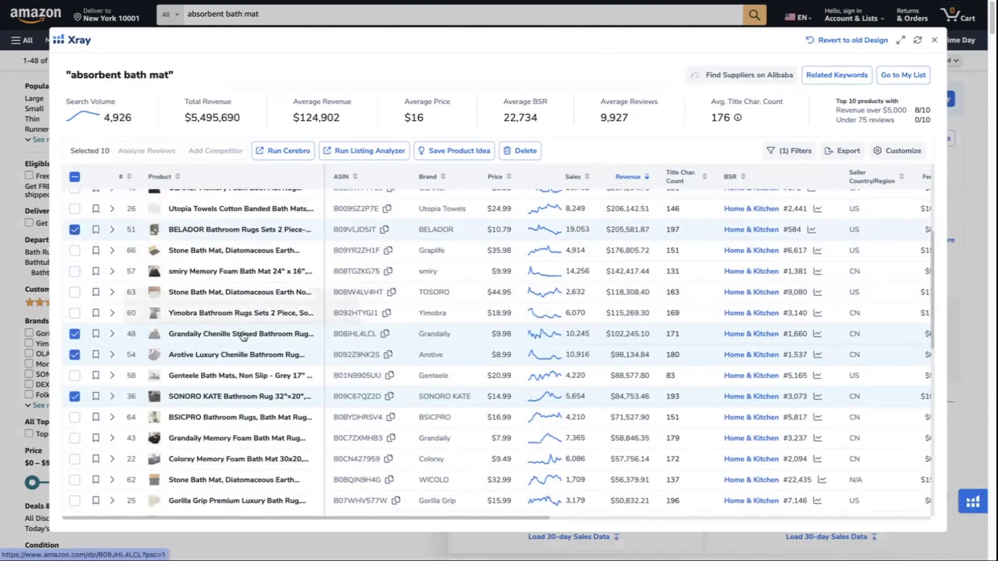
# - Run Cerebro on the ten selected competitor products
pyautogui.scroll(-3, 243, 337)
pyautogui.scroll(-2, 244, 336)
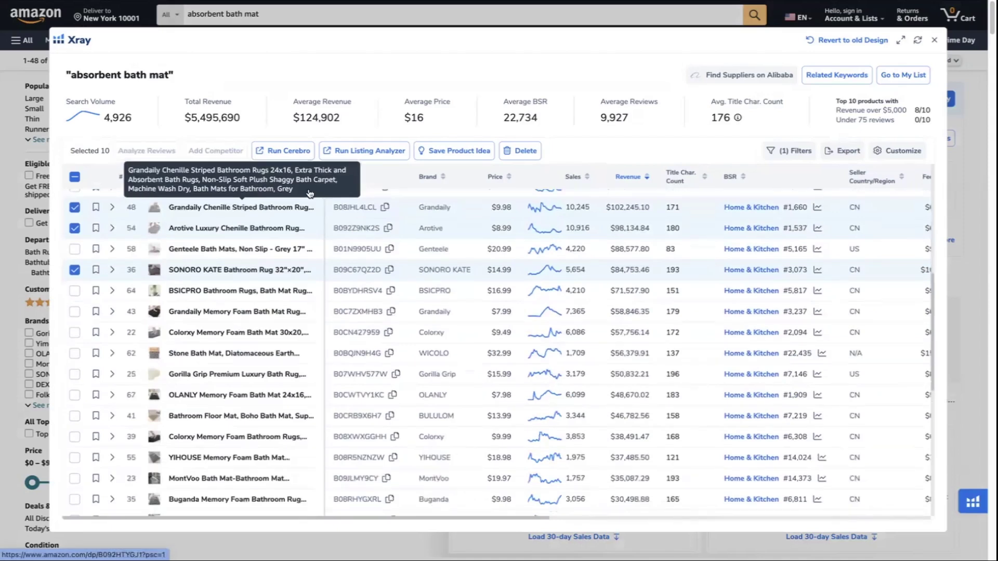
pyautogui.click(285, 152)
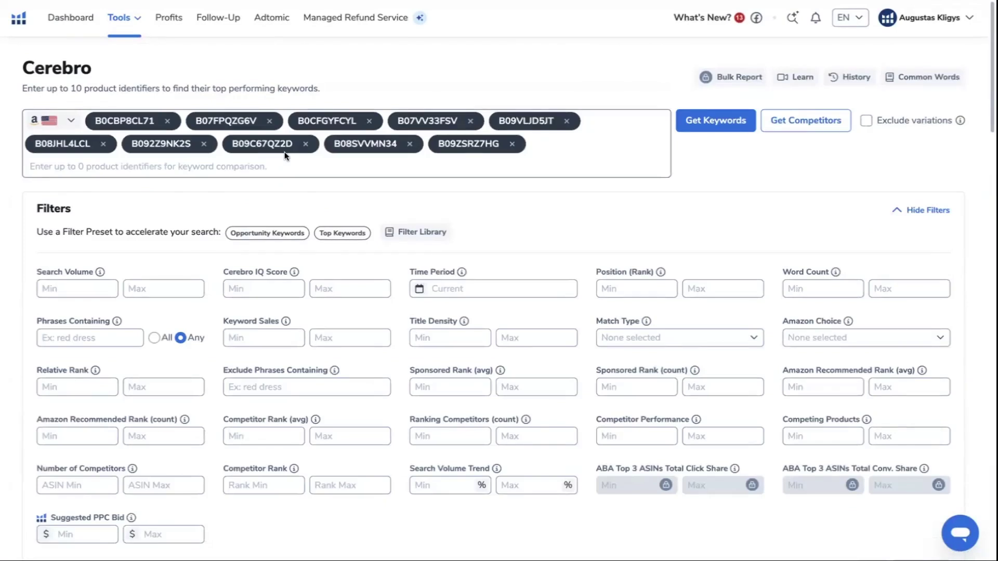
# - Set the keyword filters to minimum search volume 500, minimum word count 2 and match type Organic
pyautogui.click(79, 288)
pyautogui.write('500')
pyautogui.click(834, 292)
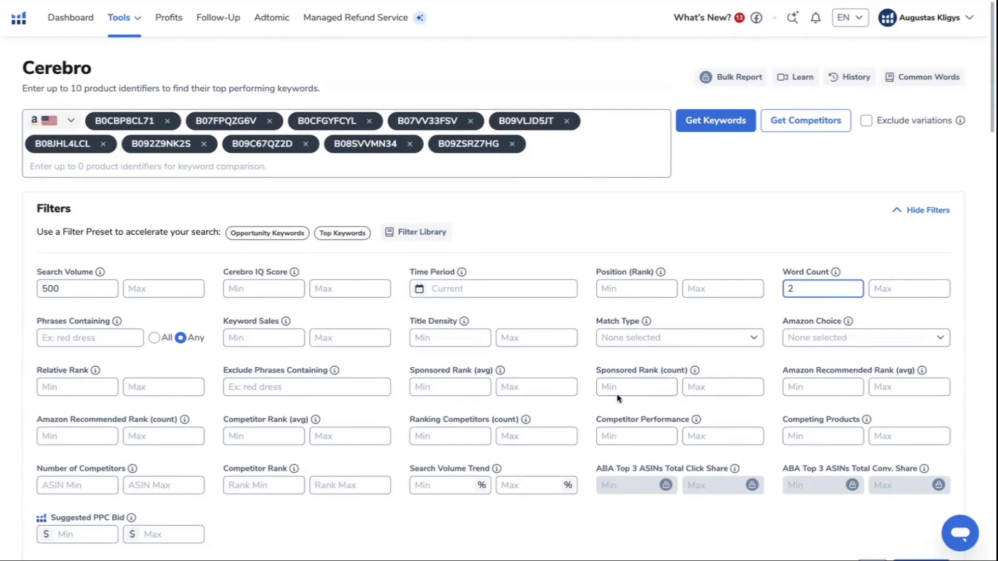
pyautogui.click(744, 337)
pyautogui.click(639, 374)
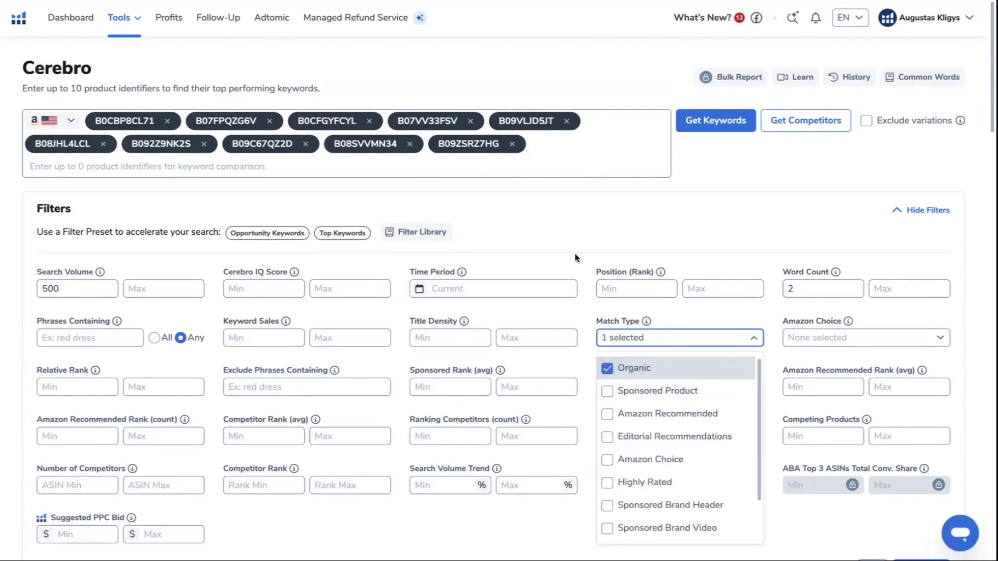
pyautogui.click(583, 270)
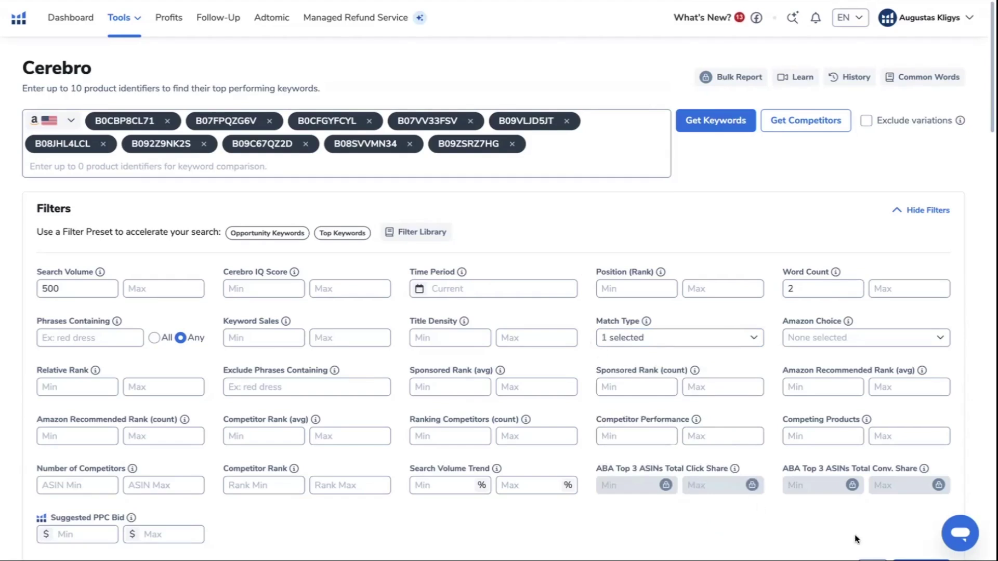
# - Apply the search volume, word count and match type filters to the keyword results
pyautogui.scroll(-2, 854, 534)
pyautogui.click(917, 508)
pyautogui.scroll(-5, 675, 514)
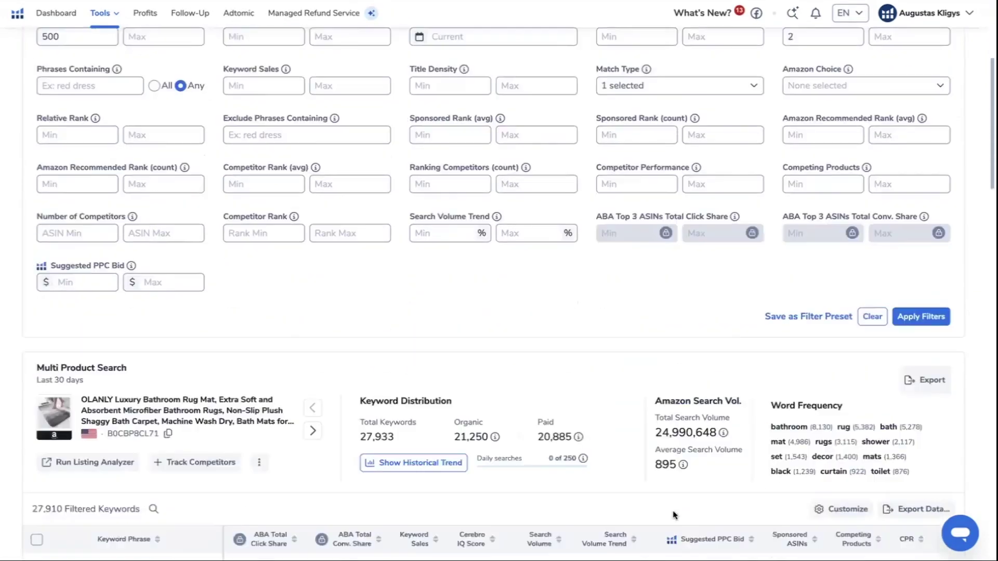
pyautogui.scroll(2, 675, 510)
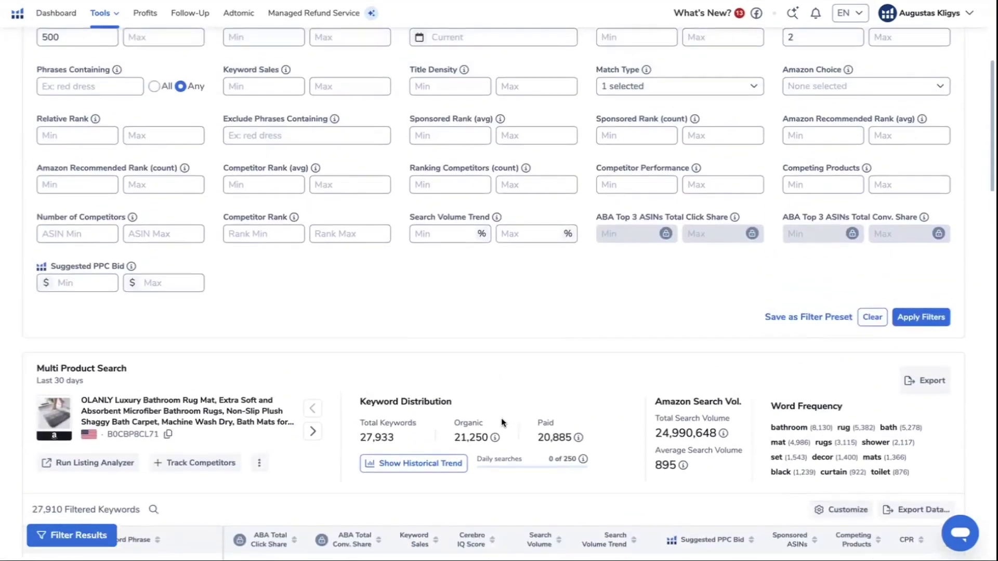
pyautogui.scroll(-3, 501, 418)
pyautogui.scroll(5, 507, 425)
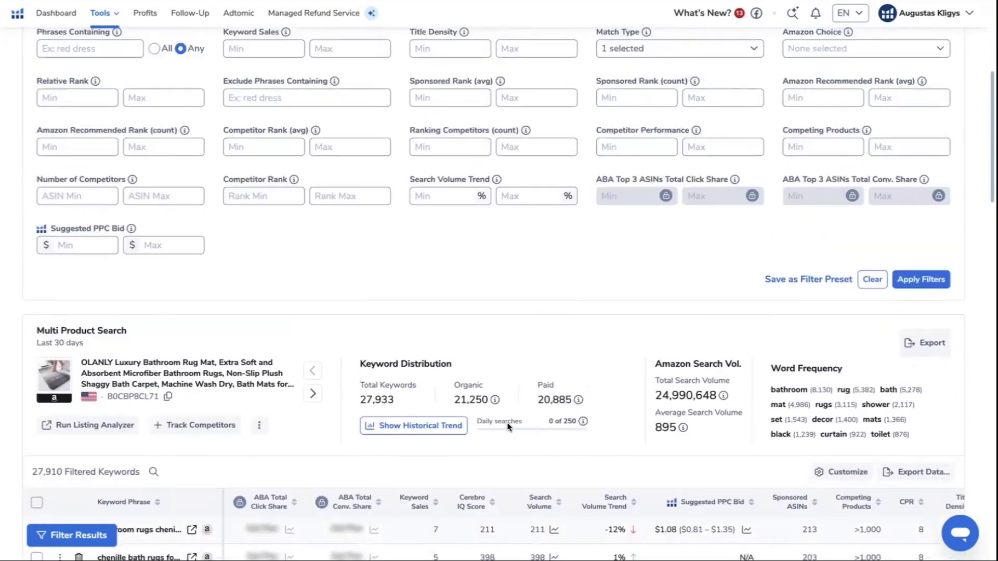
pyautogui.click(928, 367)
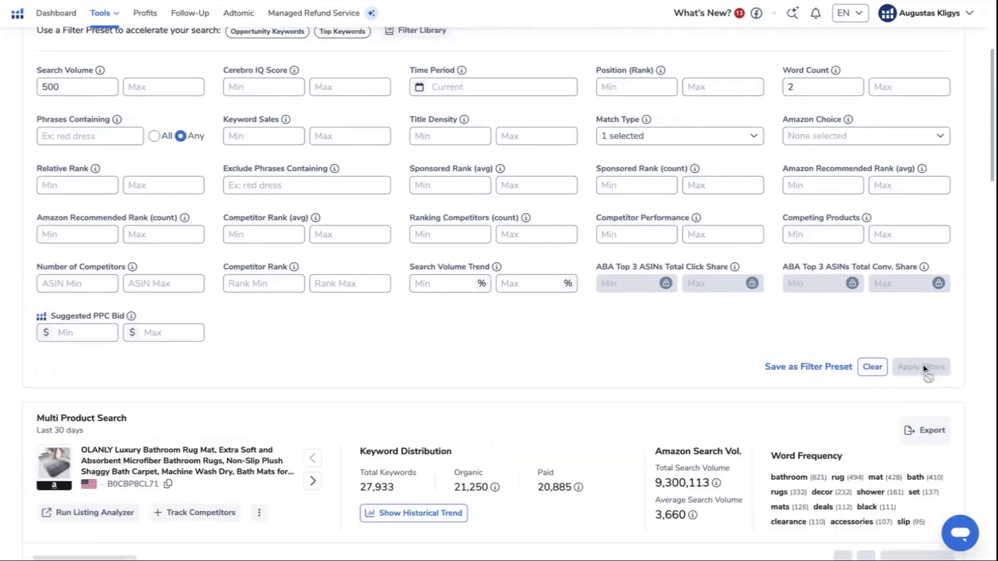
# - Limit the position rank to a maximum of 30 and reapply the keyword filters
pyautogui.scroll(-2, 607, 376)
pyautogui.scroll(-3, 609, 376)
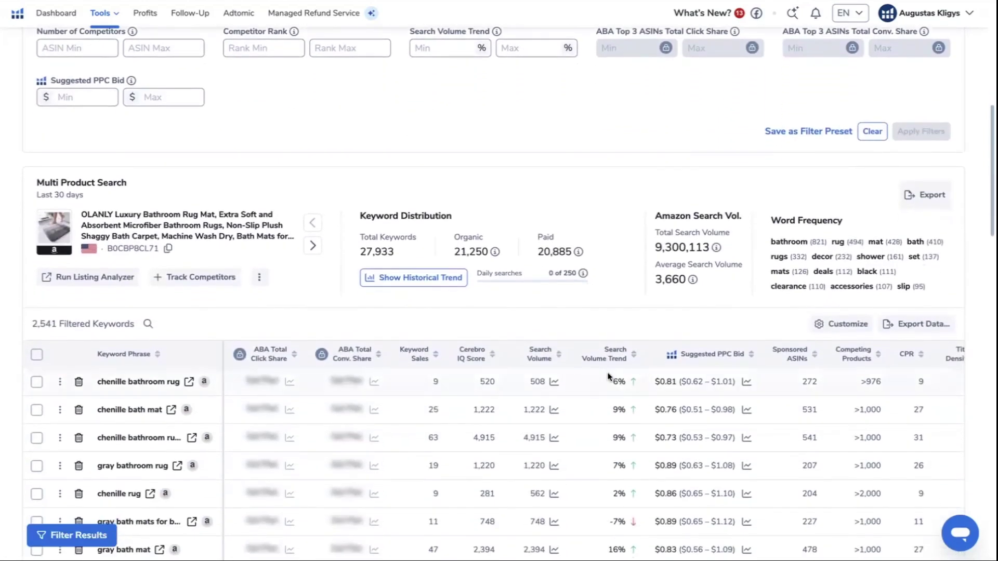
pyautogui.scroll(7, 608, 376)
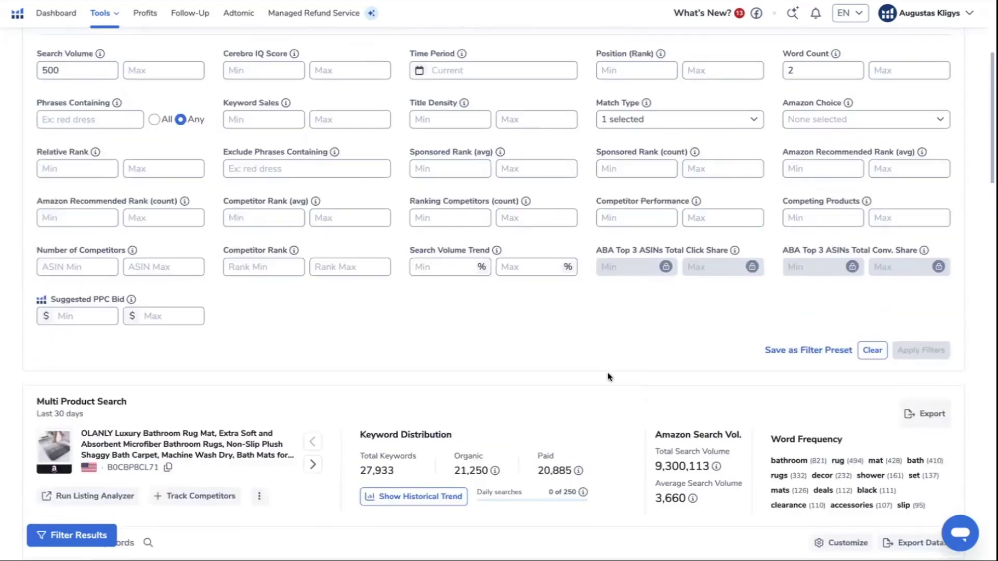
pyautogui.scroll(3, 608, 377)
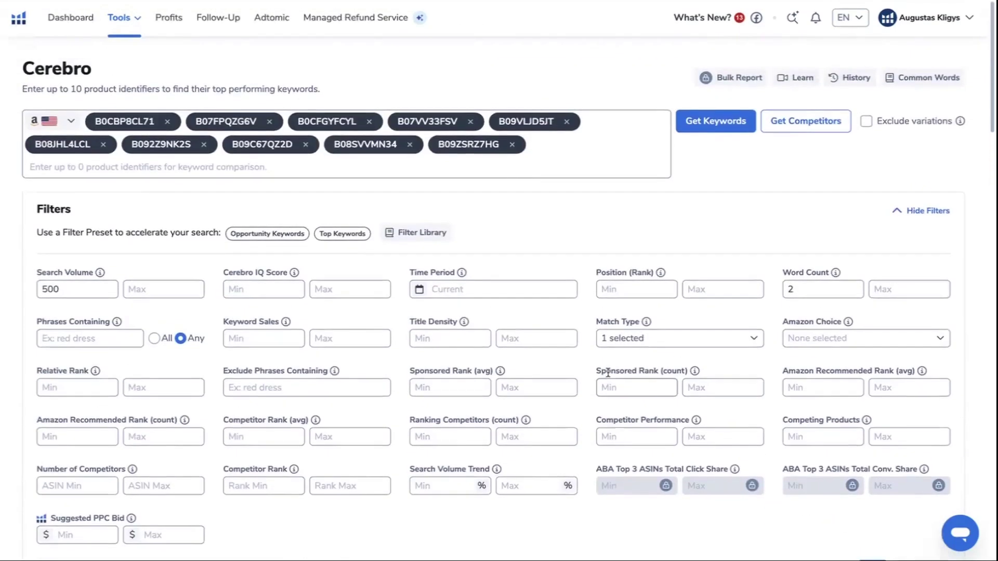
pyautogui.scroll(-2, 608, 373)
pyautogui.click(695, 191)
pyautogui.write('30')
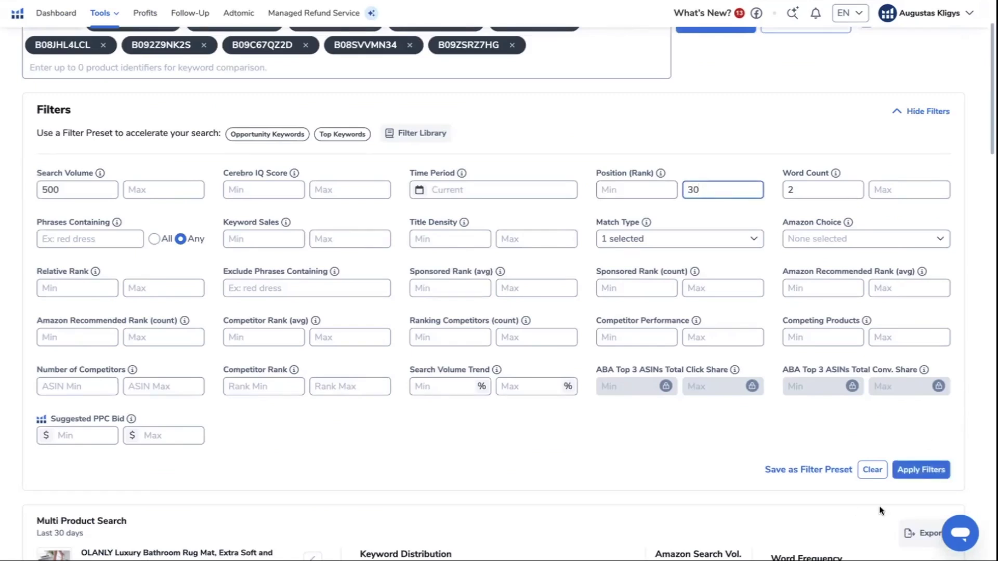
pyautogui.click(918, 480)
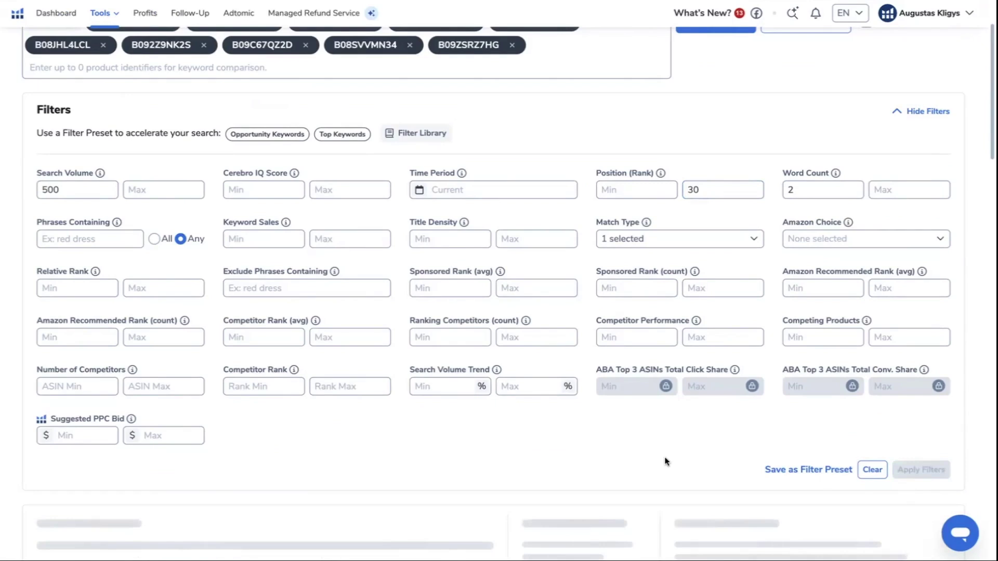
# - Export the filtered keywords as a CSV file
pyautogui.scroll(-5, 665, 462)
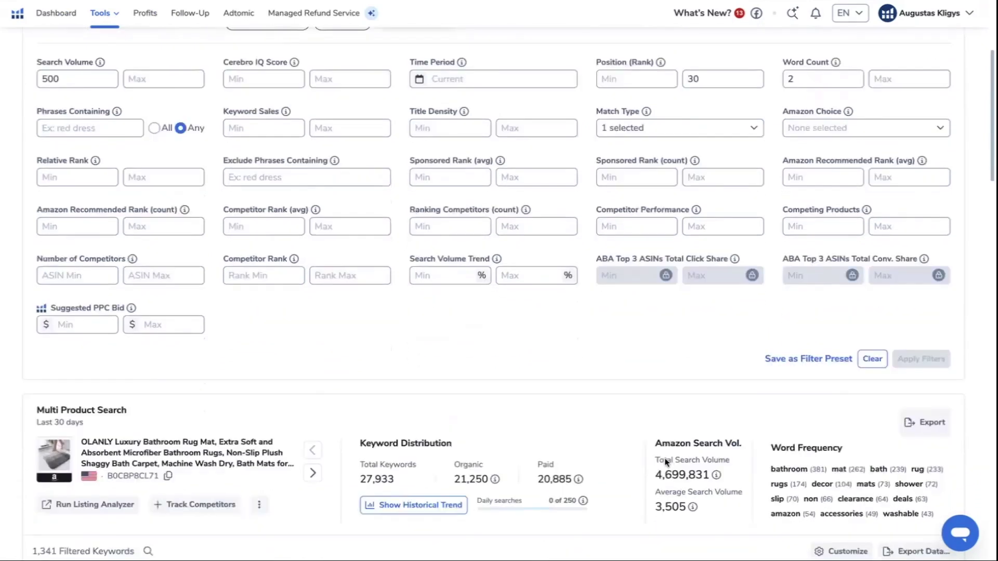
pyautogui.scroll(-1, 665, 462)
pyautogui.click(886, 307)
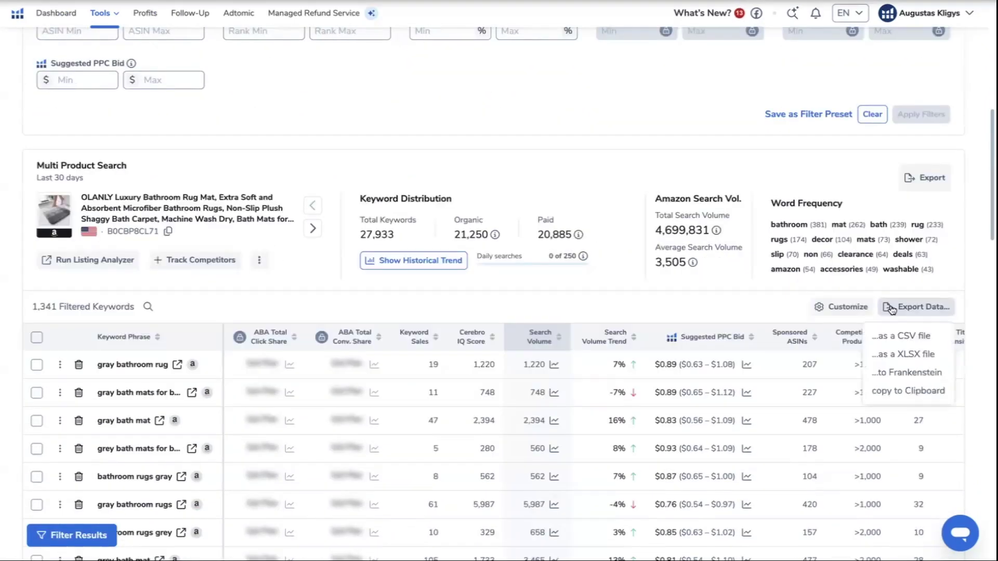
pyautogui.click(896, 336)
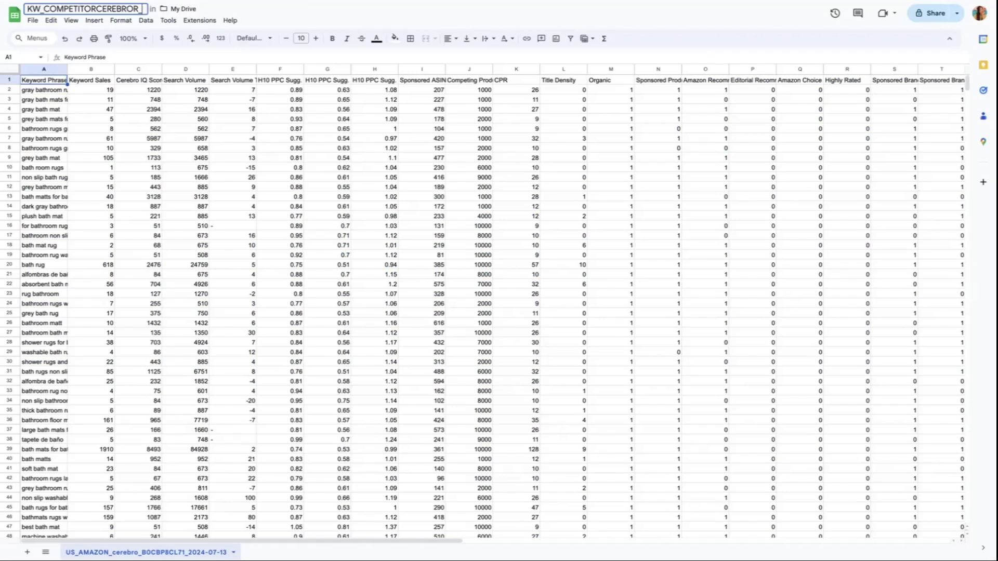
# - In Google Sheets, name the exported keyword spreadsheet "KW_CompetitorCerebro_absorbent bath mat"
pyautogui.write('b')
pyautogui.press('BackSpace')
pyautogui.write('absorben')
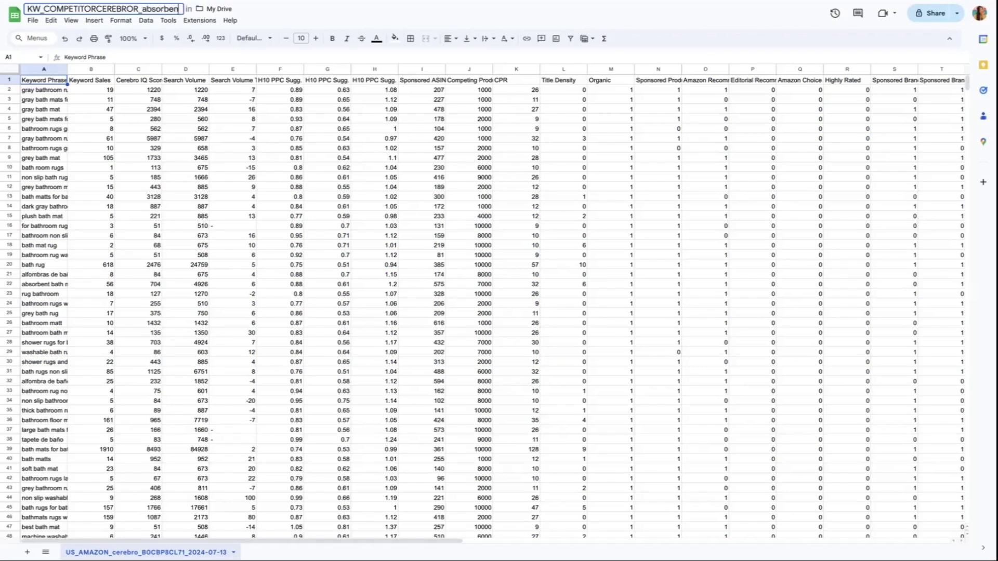
pyautogui.write('t bath mat')
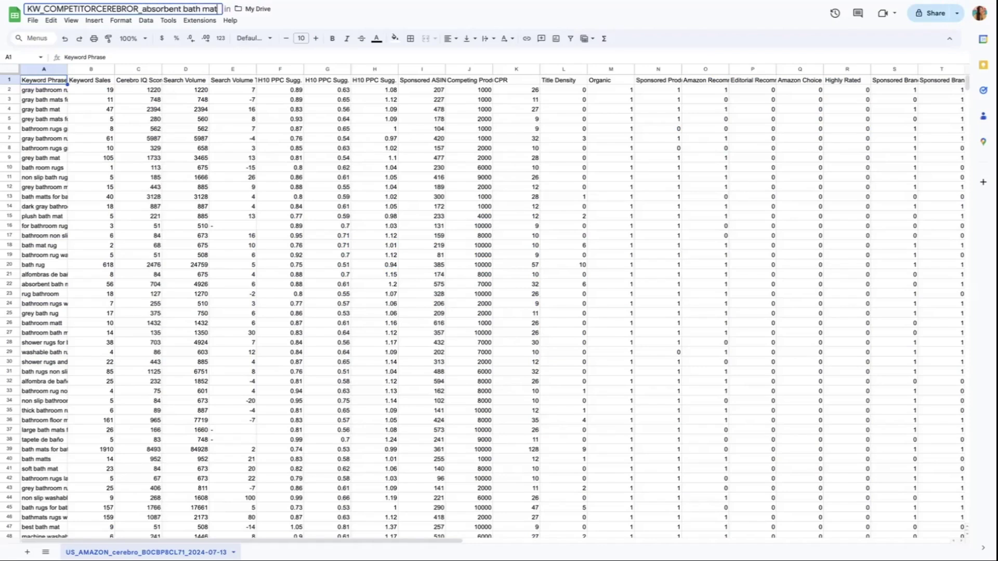
pyautogui.press('Return')
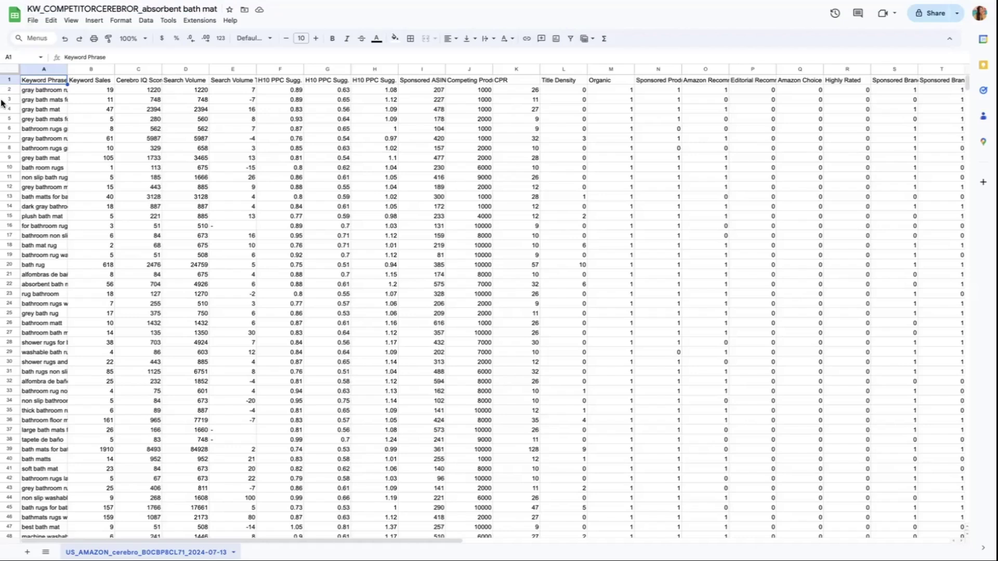
pyautogui.click(136, 9)
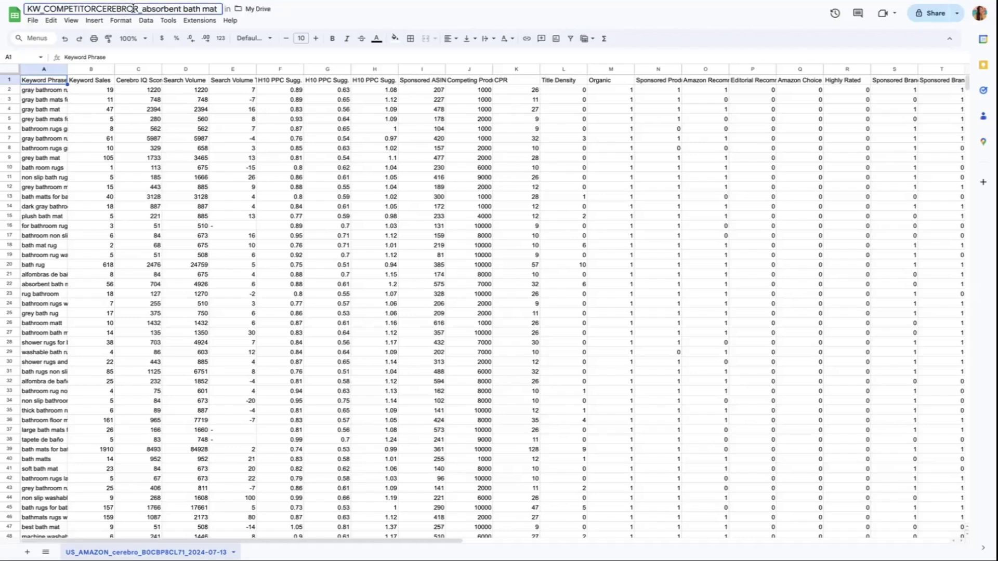
pyautogui.press('BackSpace')
pyautogui.press('Escape')
# - Delete the Keyword Sales, Cerebro IQ Score, Search Volume Trend and first two H10 PPC Sugg. columns
pyautogui.moveTo(91, 69); pyautogui.dragTo(374, 69)
pyautogui.moveTo(91, 69); pyautogui.dragTo(138, 69)
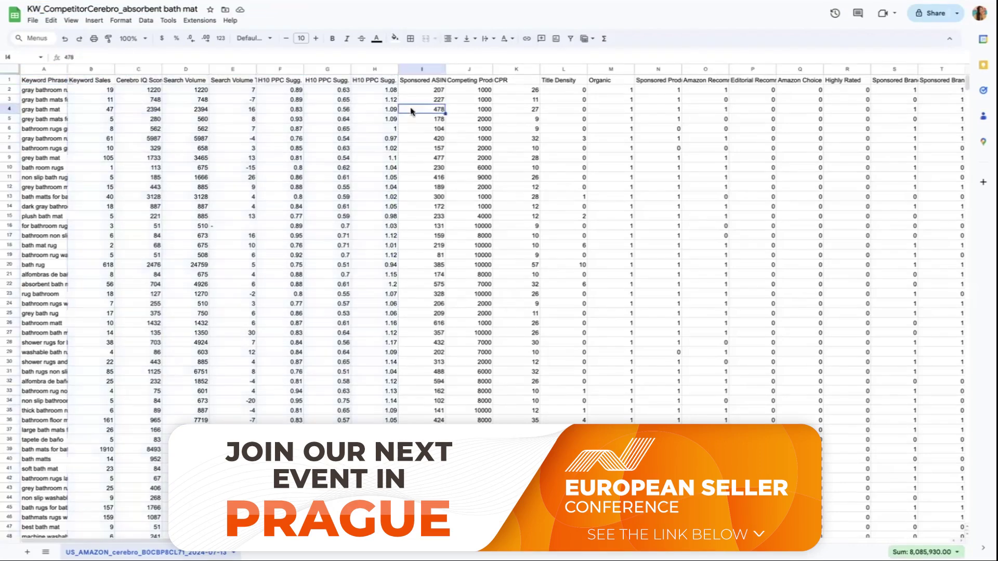
pyautogui.keyDown('ctrl'); pyautogui.click(232, 69); pyautogui.keyUp('ctrl')
pyautogui.keyDown('ctrl'); pyautogui.click(281, 70); pyautogui.keyUp('ctrl')
pyautogui.keyDown('ctrl'); pyautogui.click(328, 69); pyautogui.keyUp('ctrl')
pyautogui.rightClick(333, 69)
pyautogui.click(374, 81)
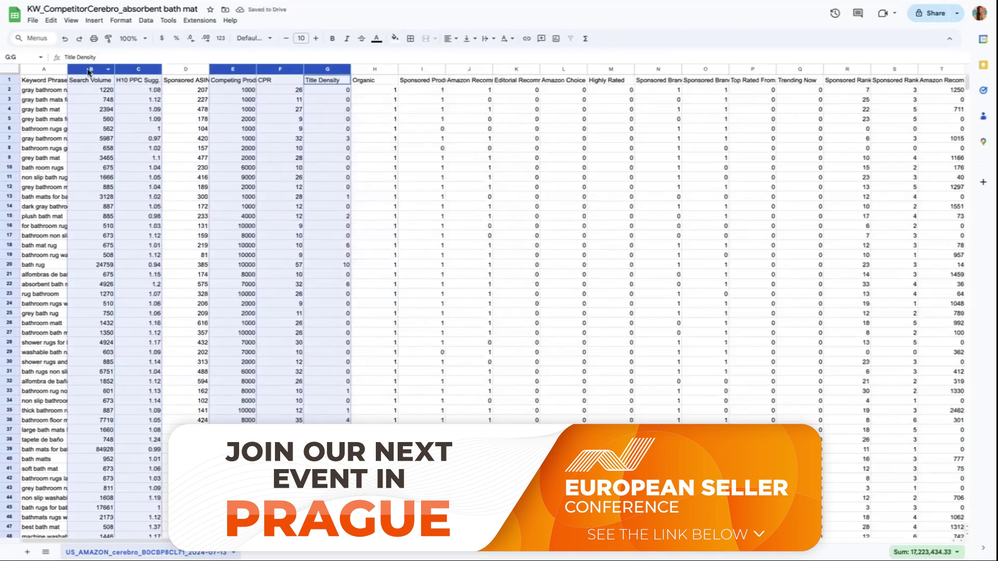
# - Freeze the header row and delete the unneeded metric columns between Search Volume and Position (Rank)
pyautogui.click(133, 68)
pyautogui.moveTo(938, 75); pyautogui.dragTo(937, 85)
pyautogui.click(150, 69)
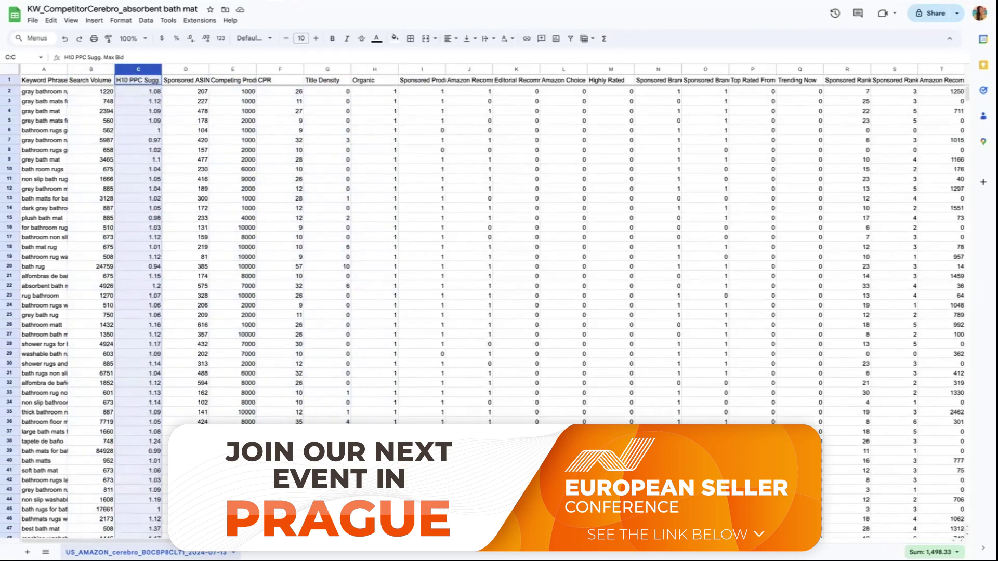
pyautogui.hscroll(12, 637, 120)
pyautogui.moveTo(386, 70); pyautogui.dragTo(319, 71)
pyautogui.rightClick(121, 71)
pyautogui.click(169, 176)
pyautogui.rightClick(319, 70)
pyautogui.click(367, 177)
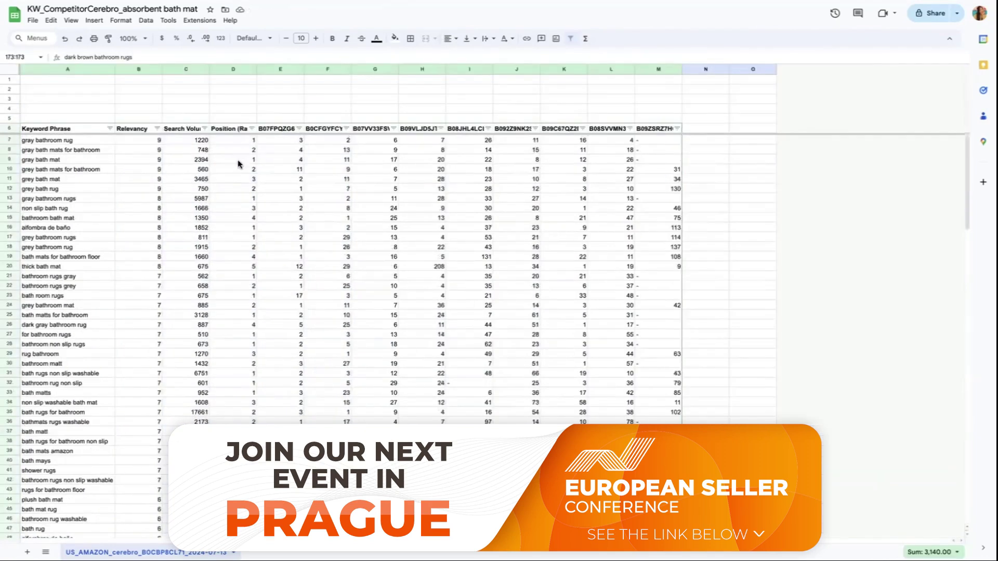
# - Select the Position (Rank) values in cells D13:D25 to examine them
pyautogui.moveTo(233, 198); pyautogui.dragTo(241, 314)
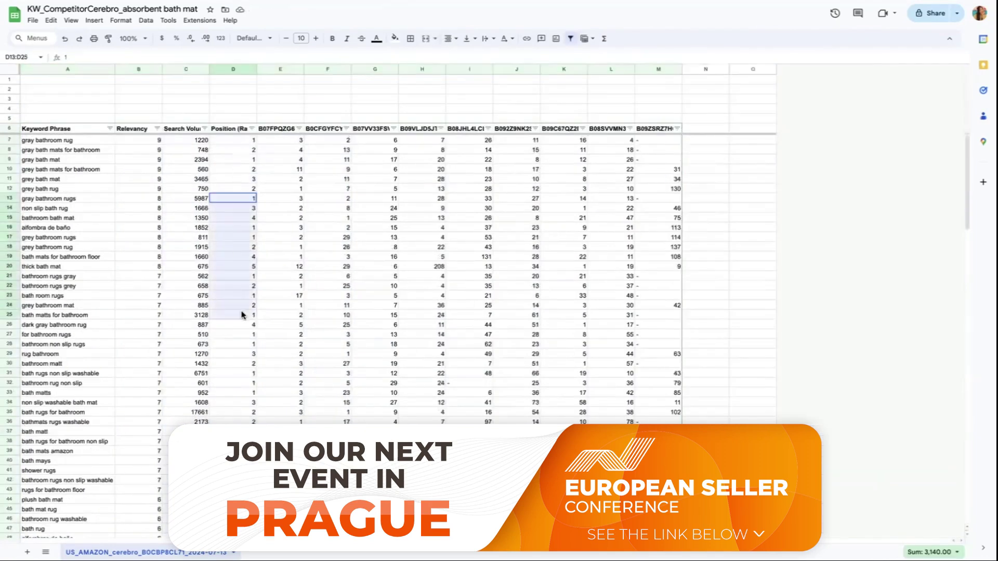
# - Insert five empty rows above the keyword table's header row
pyautogui.click(229, 129)
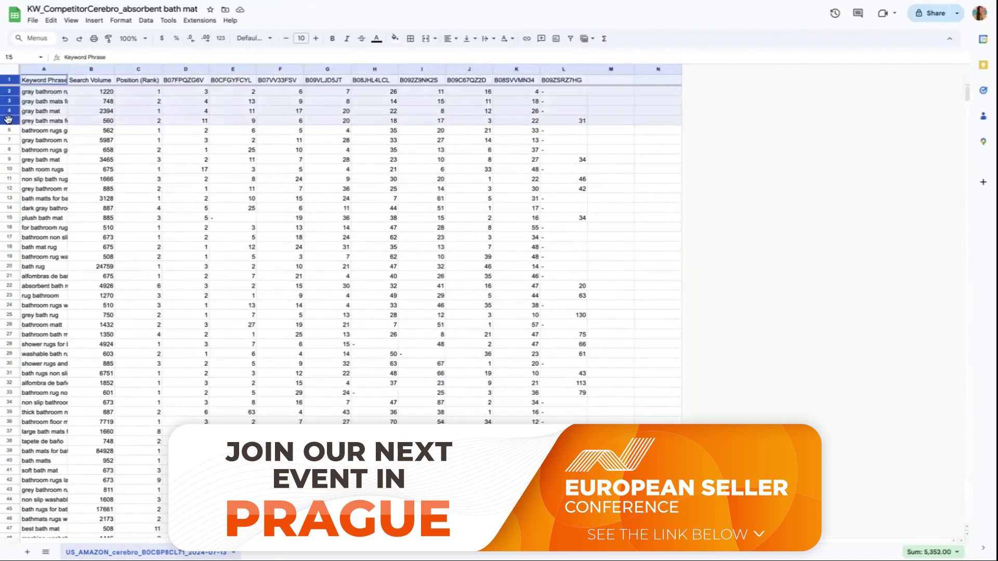
pyautogui.rightClick(7, 122)
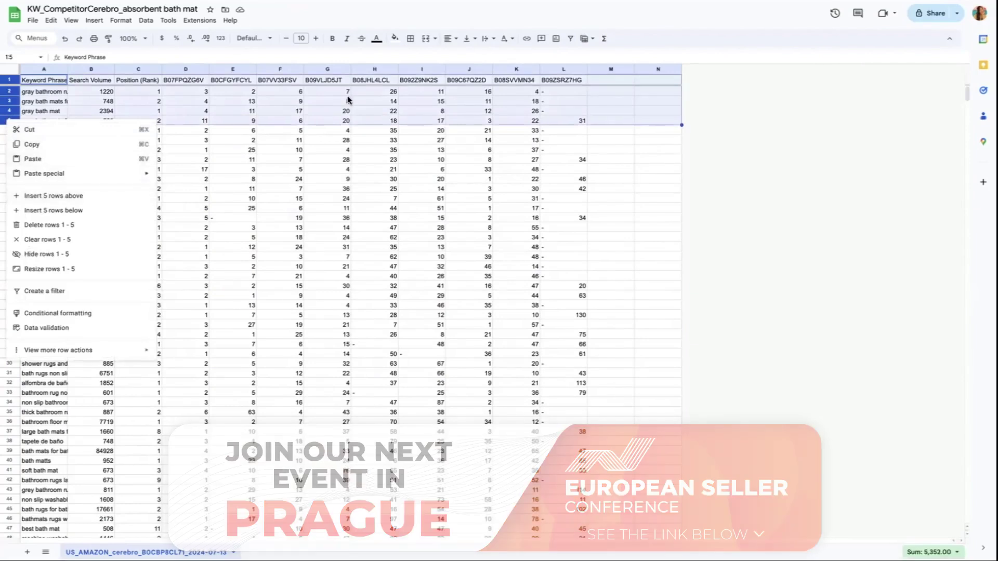
pyautogui.click(59, 196)
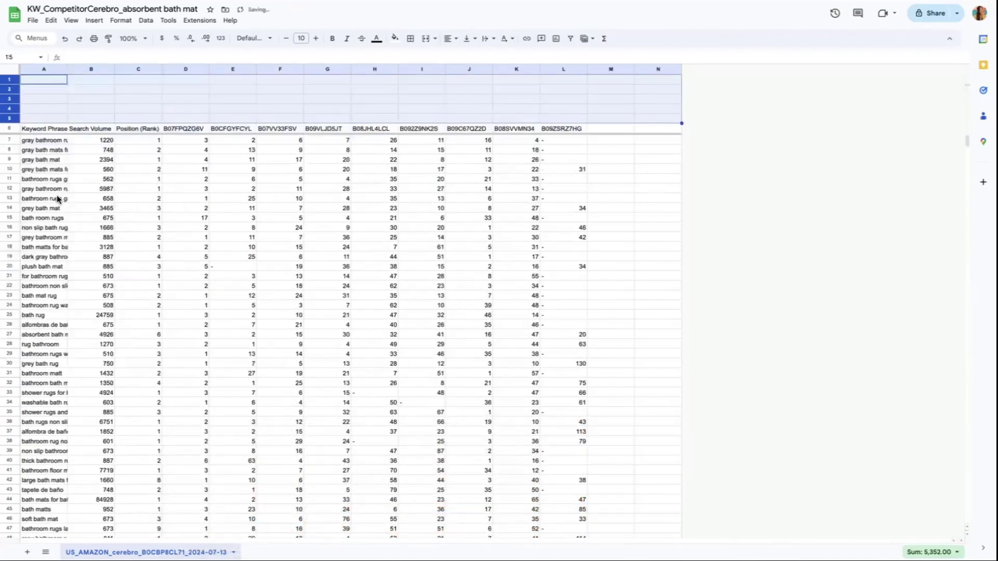
# - Insert a column before Search Volume with the header Relevancy, and widen the Keyword Phrase column to fit its phrases
pyautogui.click(88, 151)
pyautogui.click(84, 68)
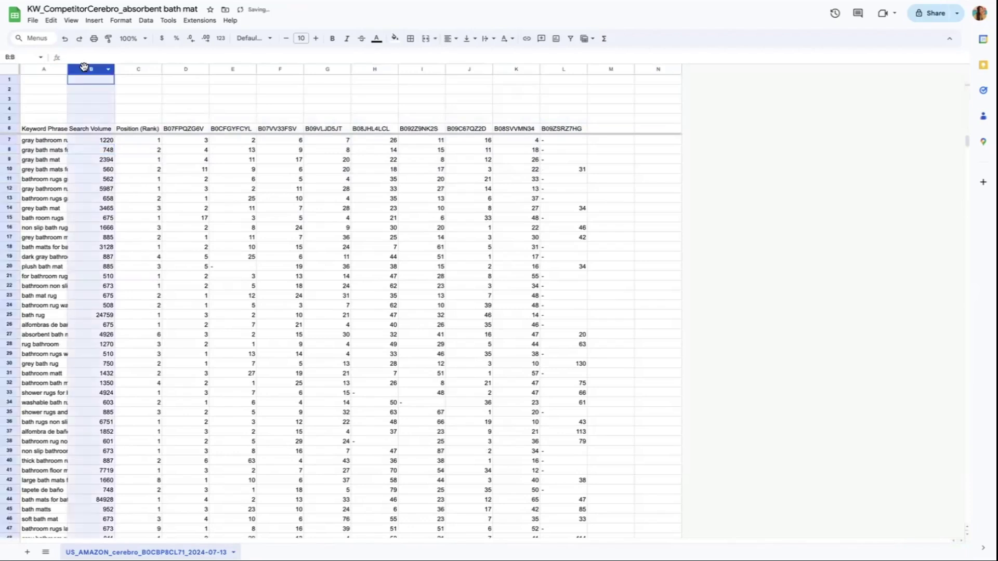
pyautogui.rightClick(81, 70)
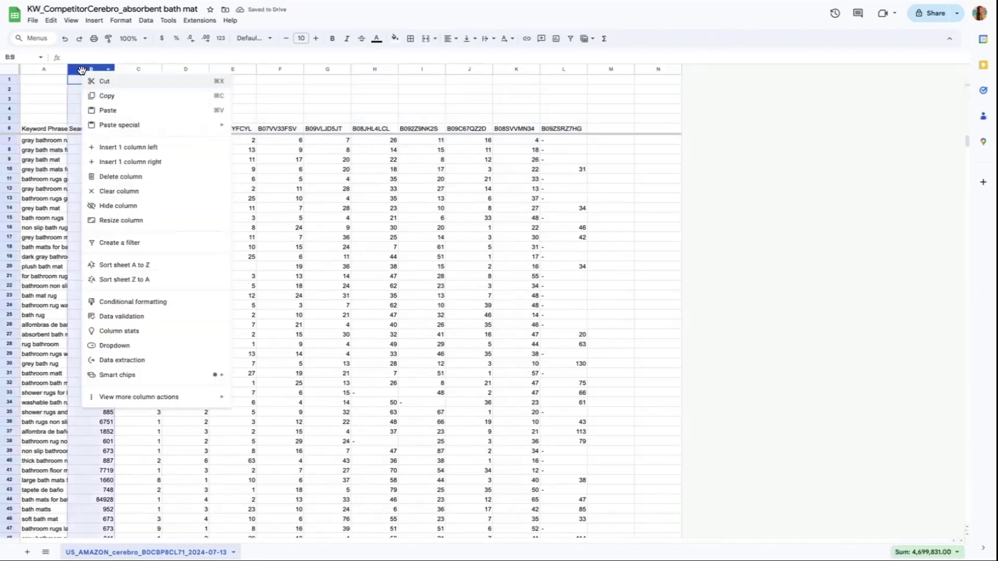
pyautogui.click(124, 147)
pyautogui.click(100, 126)
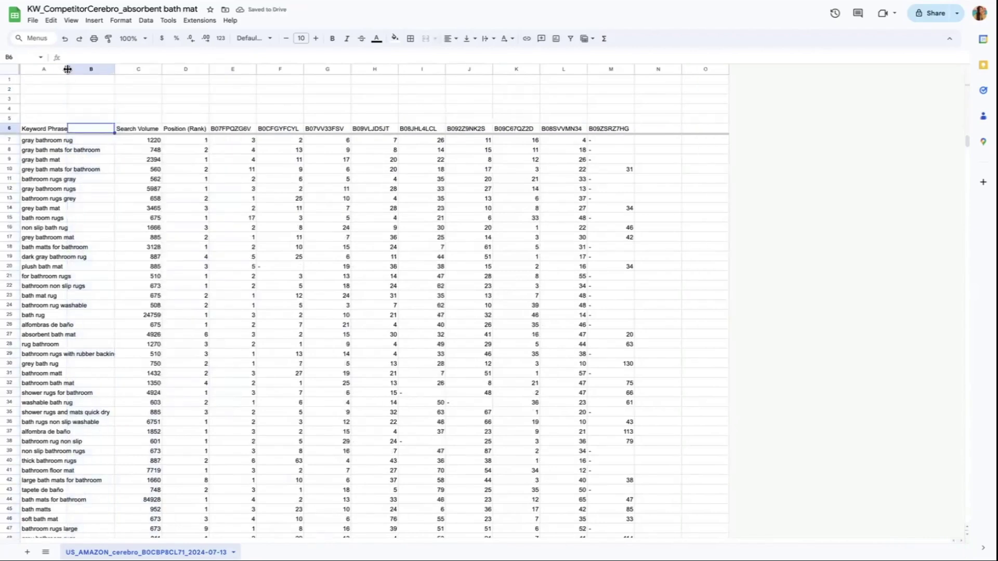
pyautogui.moveTo(67, 69); pyautogui.dragTo(114, 70)
pyautogui.write('Relevancy')
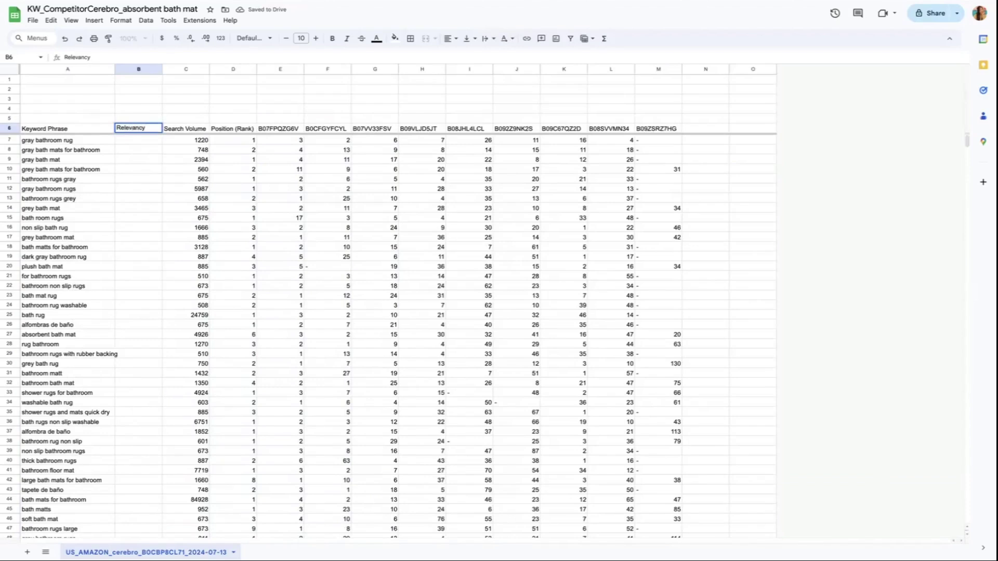
pyautogui.click(147, 198)
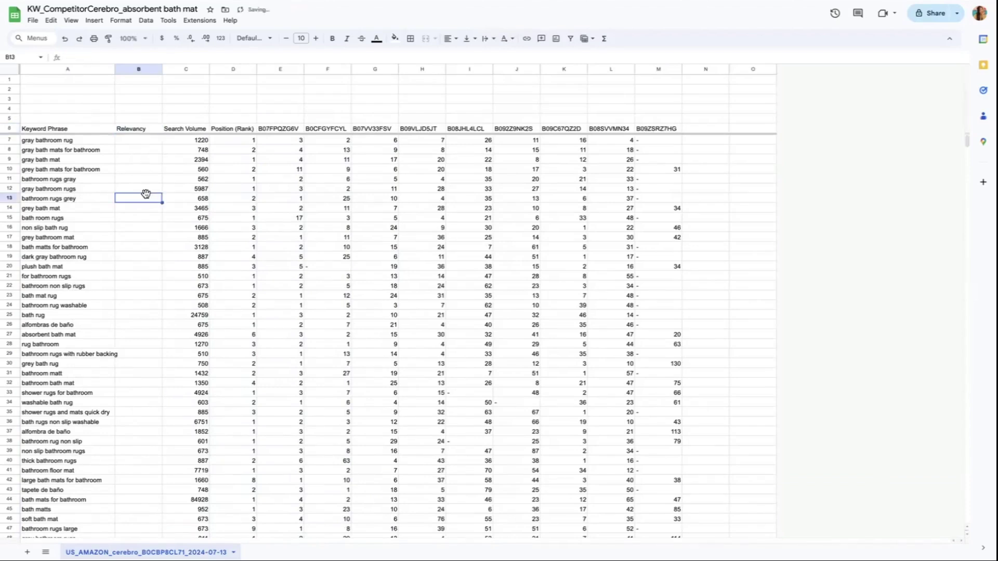
pyautogui.click(99, 151)
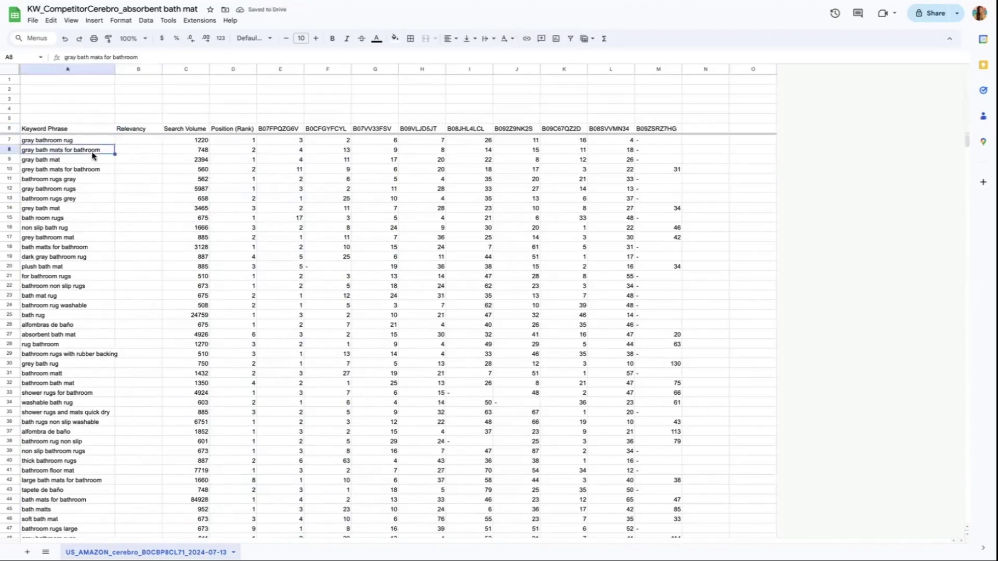
pyautogui.click(85, 189)
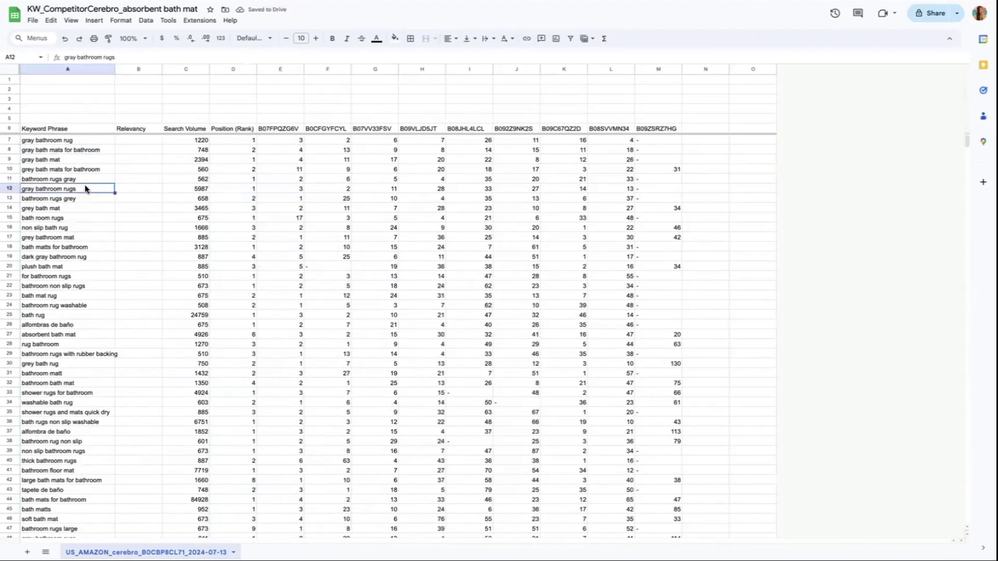
pyautogui.click(84, 209)
pyautogui.scroll(-2, 82, 207)
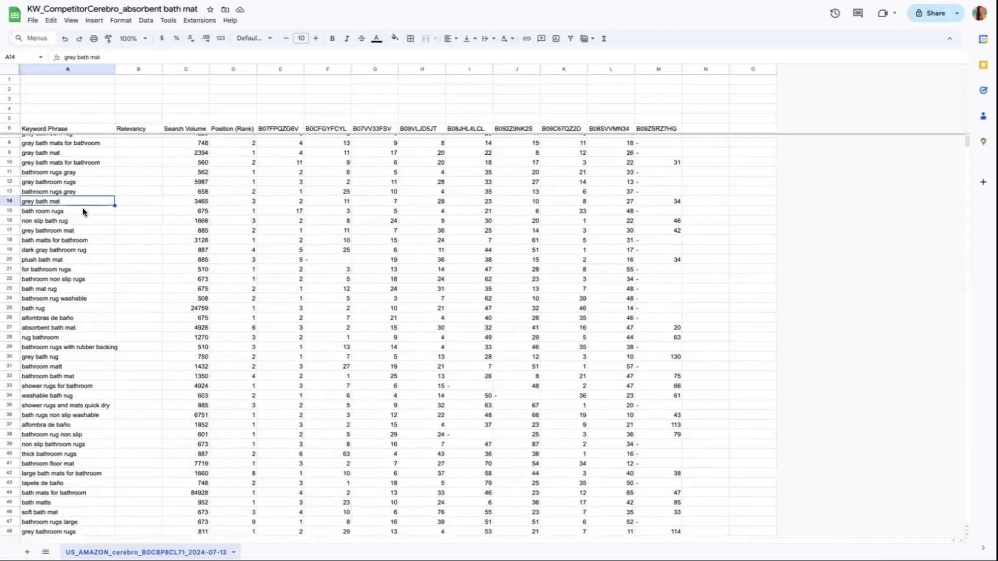
pyautogui.scroll(2, 80, 246)
# - Enter a COUNTIF formula in B7 counting the ranks "<30" across D7:M7, and fill it down the Relevancy column
pyautogui.click(138, 140)
pyautogui.write('=COUNTIF(D7:')
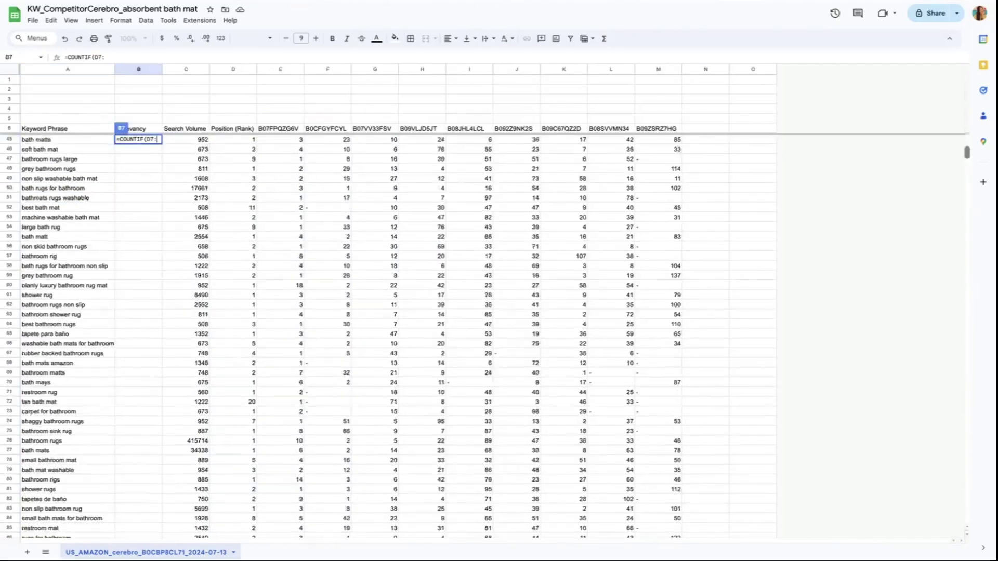
pyautogui.hotkey('ctrl', 'shift', 'Down')
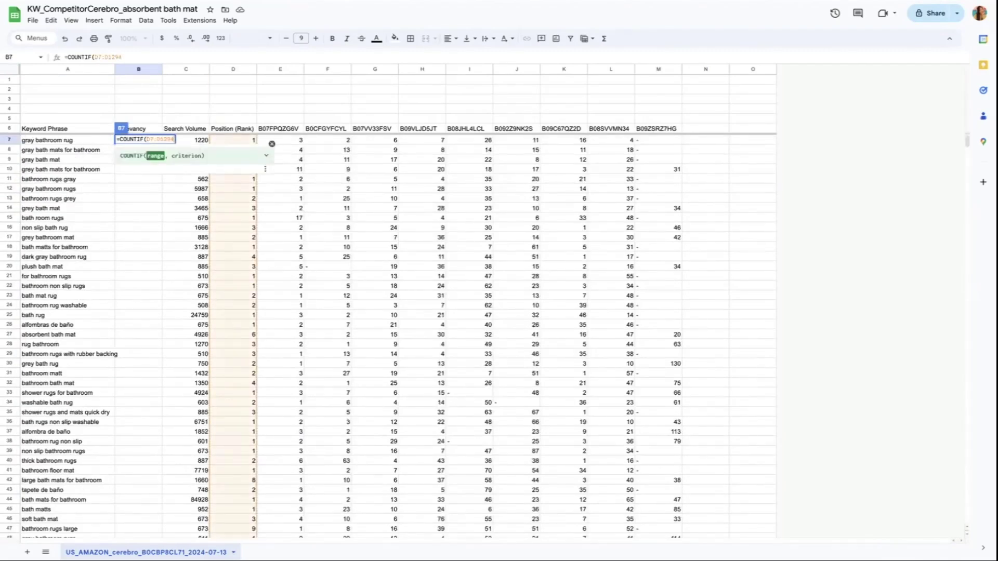
pyautogui.write(',"<30")')
pyautogui.press('Return')
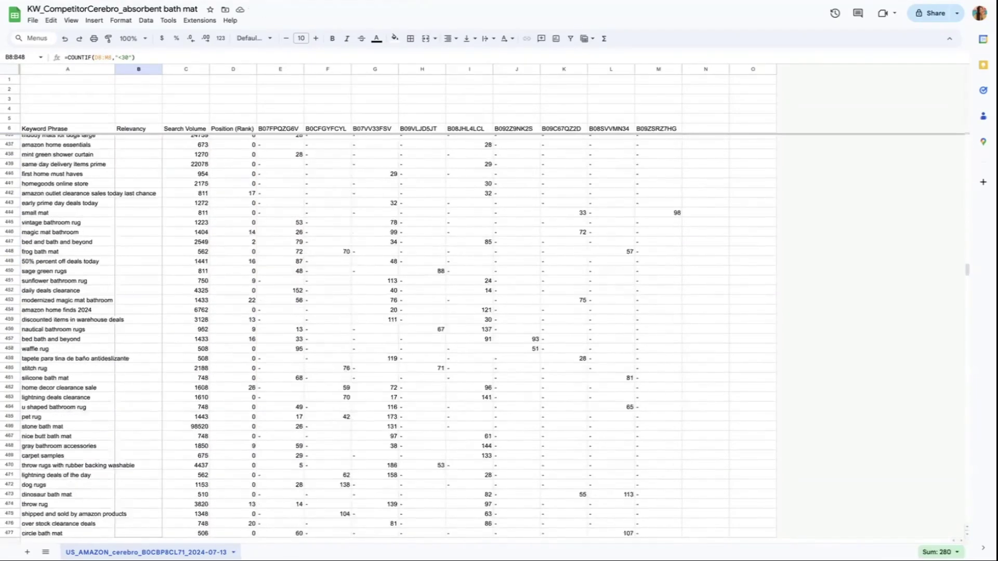
pyautogui.moveTo(156, 540); pyautogui.dragTo(157, 492)
# - Create a filter on the whole keyword table and sort it by Relevancy from Z to A
pyautogui.hotkey('ctrl', 'a')
pyautogui.click(145, 21)
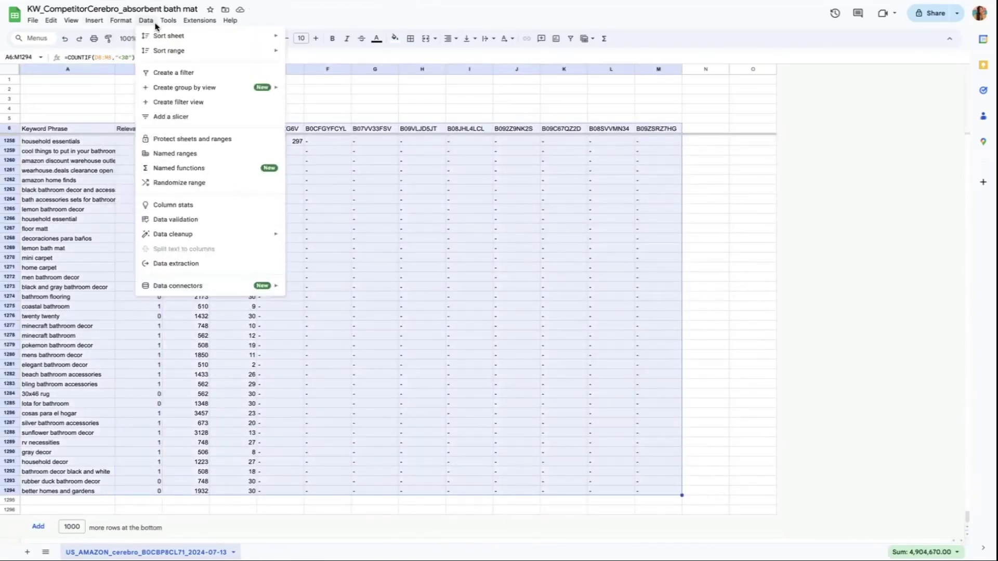
pyautogui.click(159, 73)
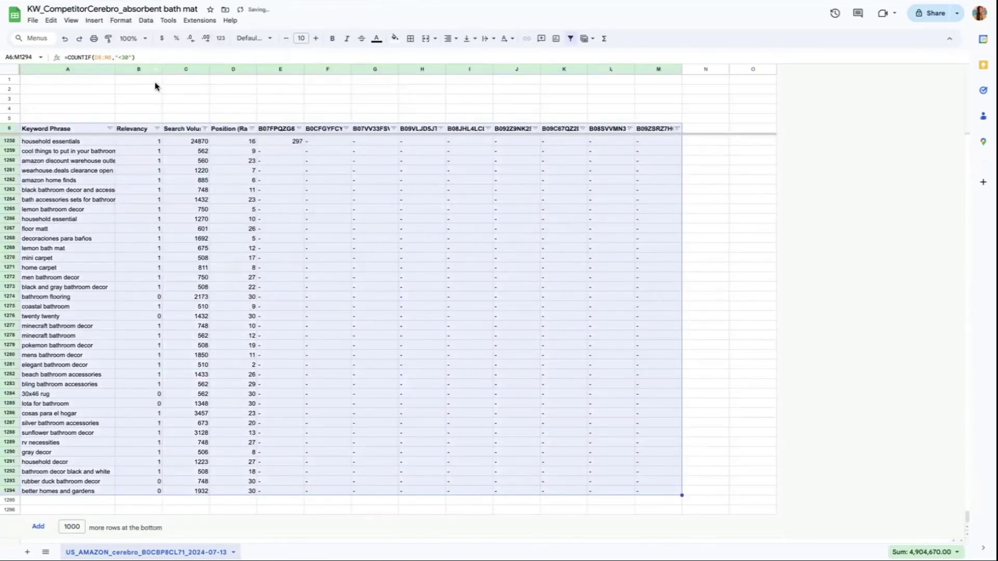
pyautogui.click(157, 128)
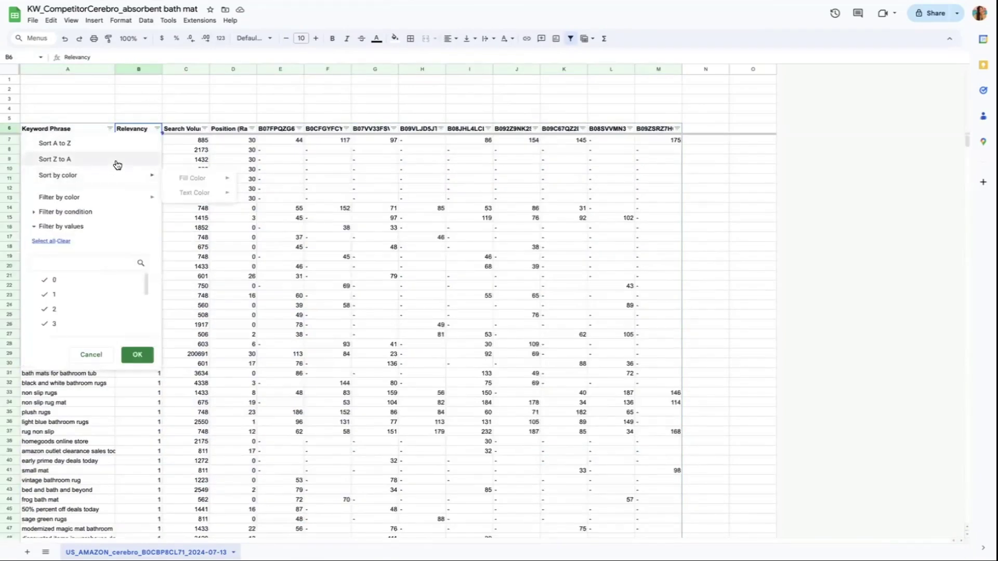
pyautogui.click(116, 160)
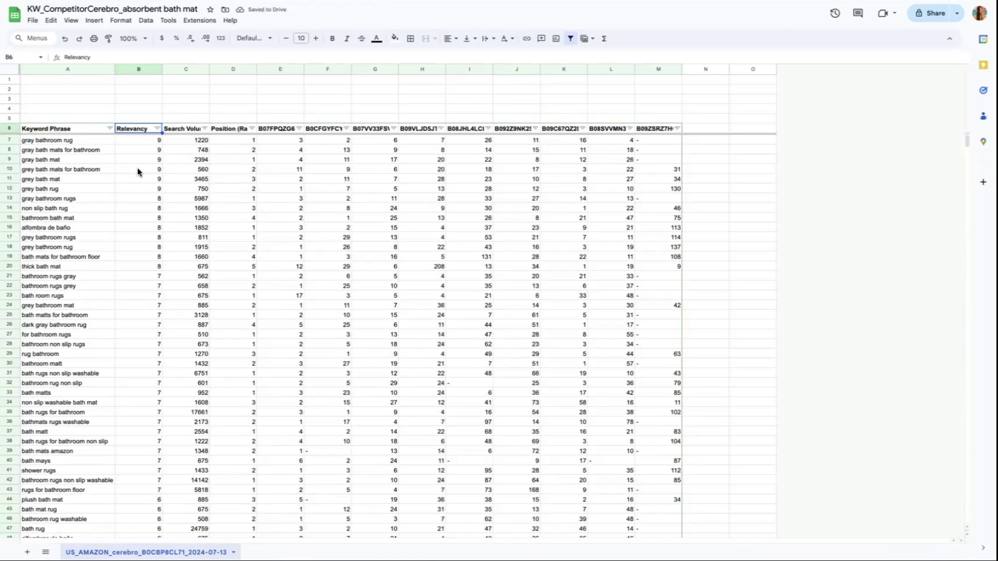
# - Delete the low-relevancy keyword rows 206 to 1296, from "fluffy bathroom rugs" to the end of the sheet
pyautogui.scroll(-20, 141, 187)
pyautogui.moveTo(9, 183); pyautogui.dragTo(9, 538)
pyautogui.hotkey('shift', 'Down')
pyautogui.hotkey('shift', 'Down')
pyautogui.hotkey('shift', 'Down')
pyautogui.hotkey('shift', 'Down')
pyautogui.hotkey('shift', 'Down')
pyautogui.hotkey('shift', 'Down')
pyautogui.hotkey('shift', 'Down')
pyautogui.hotkey('shift', 'Down')
pyautogui.hotkey('shift', 'Down')
pyautogui.hotkey('shift', 'Down')
pyautogui.hotkey('shift', 'Down')
pyautogui.hotkey('shift', 'Down')
pyautogui.hotkey('shift', 'Down')
pyautogui.hotkey('shift', 'Down')
pyautogui.hotkey('shift', 'Down')
pyautogui.hotkey('shift', 'Down')
pyautogui.hotkey('shift', 'Down')
pyautogui.hotkey('shift', 'Down')
pyautogui.hotkey('shift', 'Down')
pyautogui.hotkey('shift', 'Down')
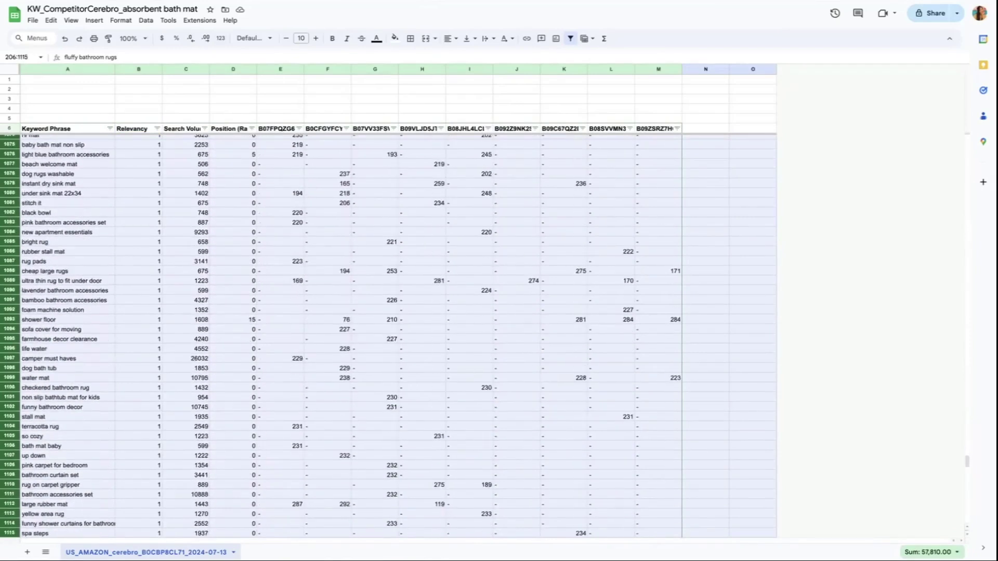
pyautogui.hotkey('shift', 'Down')
pyautogui.hotkey('shift', 'Down')
pyautogui.hotkey('shift', 'Down')
pyautogui.hotkey('shift', 'Down')
pyautogui.hotkey('shift', 'Down')
pyautogui.hotkey('shift', 'Down')
pyautogui.hotkey('shift', 'Down')
pyautogui.hotkey('shift', 'Down')
pyautogui.hotkey('shift', 'Down')
pyautogui.hotkey('shift', 'Down')
pyautogui.hotkey('shift', 'Down')
pyautogui.hotkey('shift', 'Down')
pyautogui.hotkey('shift', 'Down')
pyautogui.hotkey('shift', 'Down')
pyautogui.hotkey('shift', 'Down')
pyautogui.hotkey('shift', 'Down')
pyautogui.hotkey('shift', 'Down')
pyautogui.hotkey('shift', 'Down')
pyautogui.hotkey('shift', 'Down')
pyautogui.hotkey('shift', 'Down')
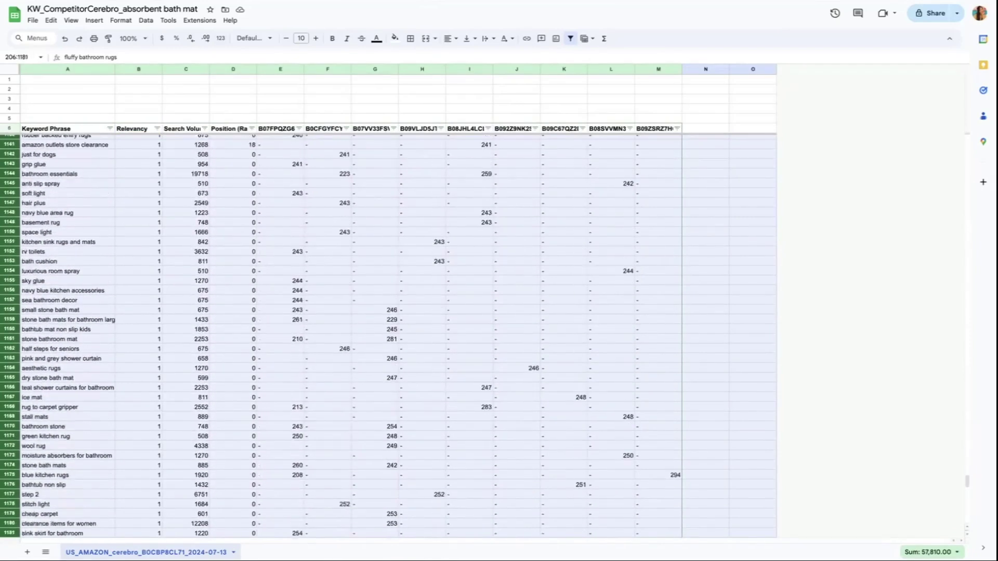
pyautogui.hotkey('shift', 'Down')
pyautogui.hotkey('shift', 'Down')
pyautogui.hotkey('shift', 'Down')
pyautogui.hotkey('shift', 'Down')
pyautogui.hotkey('shift', 'Down')
pyautogui.hotkey('shift', 'Down')
pyautogui.hotkey('shift', 'Down')
pyautogui.hotkey('shift', 'Down')
pyautogui.hotkey('shift', 'Down')
pyautogui.hotkey('shift', 'Down')
pyautogui.hotkey('shift', 'Down')
pyautogui.hotkey('shift', 'Down')
pyautogui.hotkey('shift', 'Down')
pyautogui.hotkey('shift', 'Down')
pyautogui.hotkey('shift', 'Down')
pyautogui.hotkey('shift', 'Down')
pyautogui.hotkey('shift', 'Down')
pyautogui.hotkey('shift', 'Down')
pyautogui.hotkey('shift', 'Down')
pyautogui.hotkey('shift', 'Down')
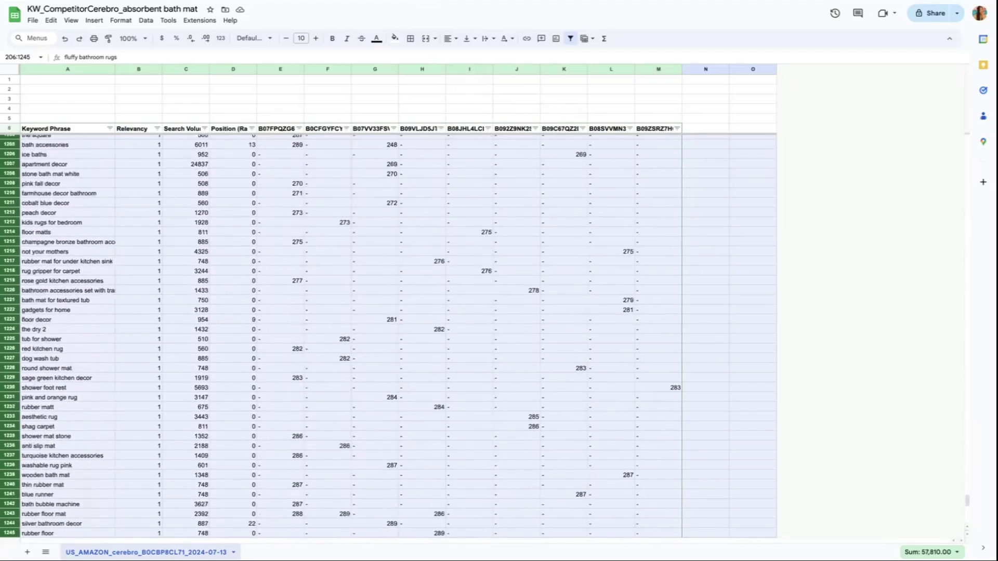
pyautogui.hotkey('shift', 'Down')
pyautogui.hotkey('shift', 'Down')
pyautogui.hotkey('shift', 'Down')
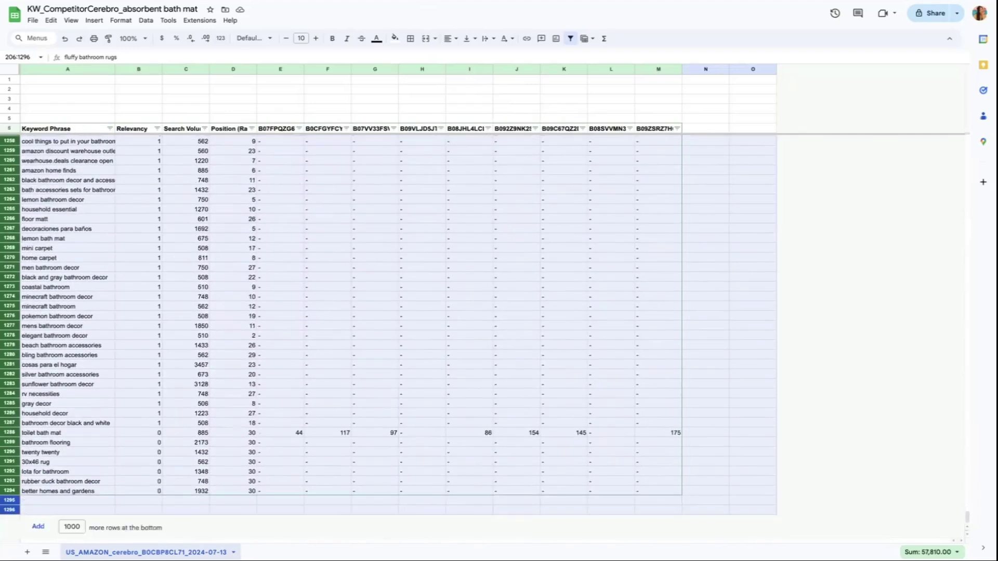
pyautogui.rightClick(14, 403)
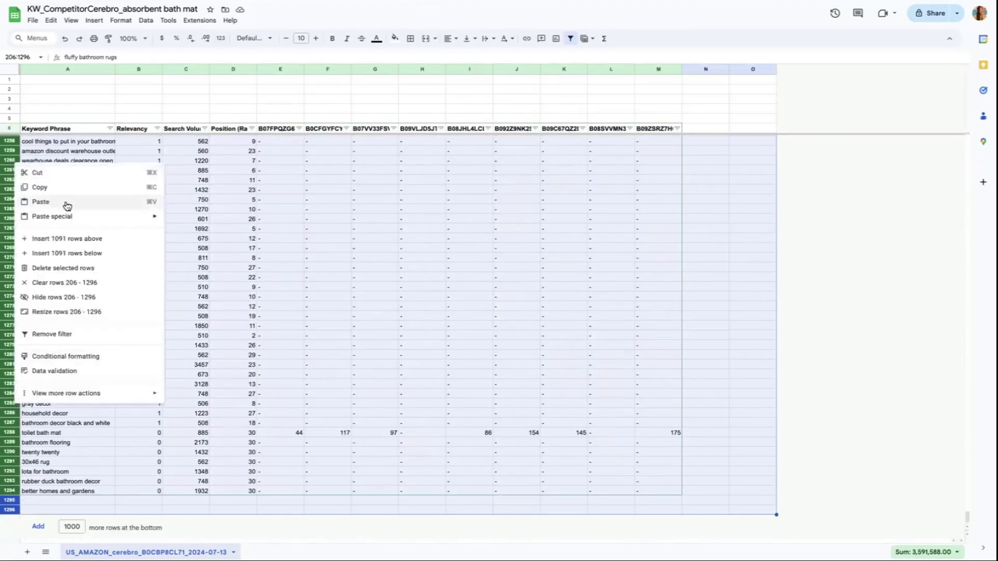
pyautogui.click(68, 268)
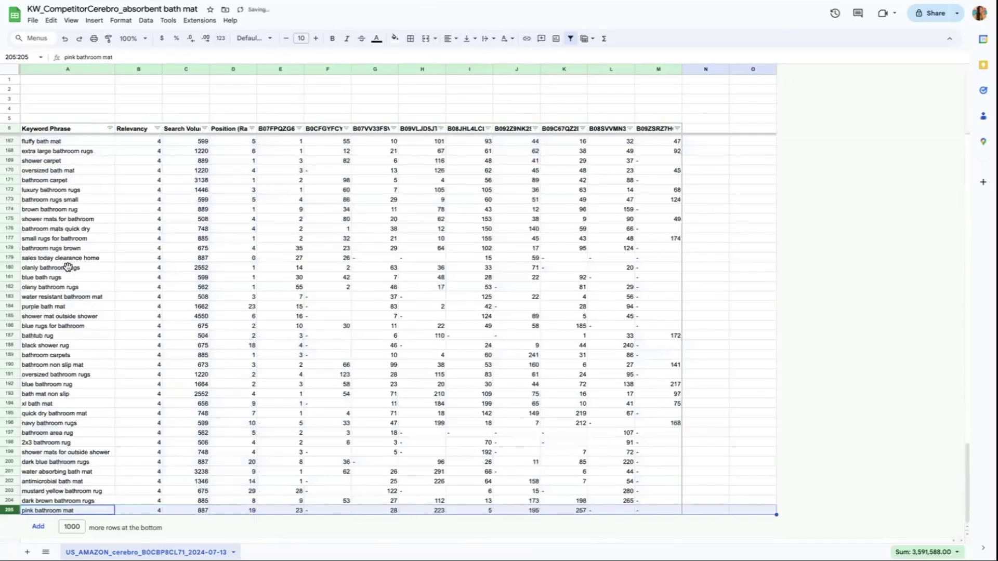
# - Delete the row with the branded keyword "olanly luxury bathroom rug mat"
pyautogui.scroll(20, 76, 234)
pyautogui.scroll(-2, 73, 221)
pyautogui.click(11, 264)
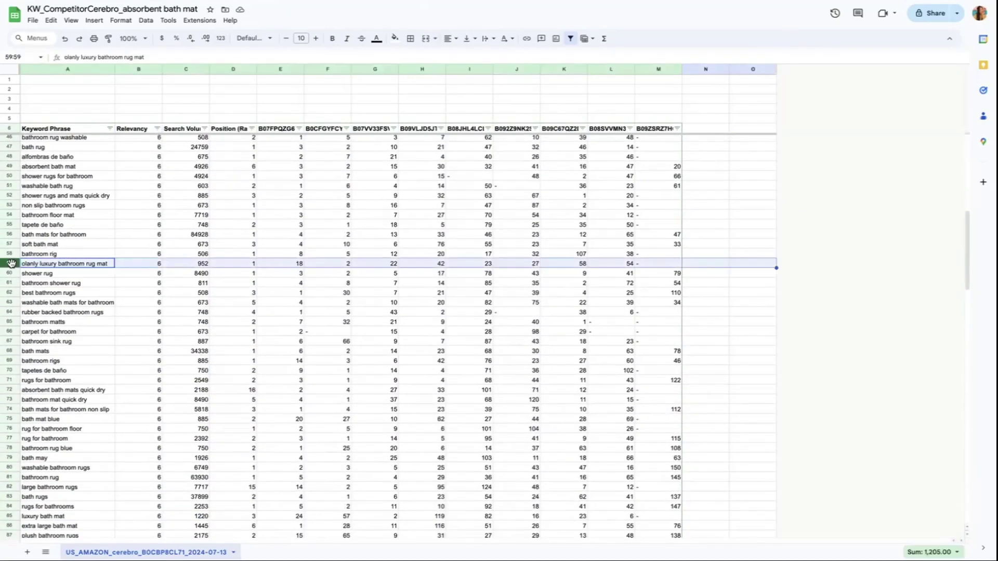
pyautogui.rightClick(12, 263)
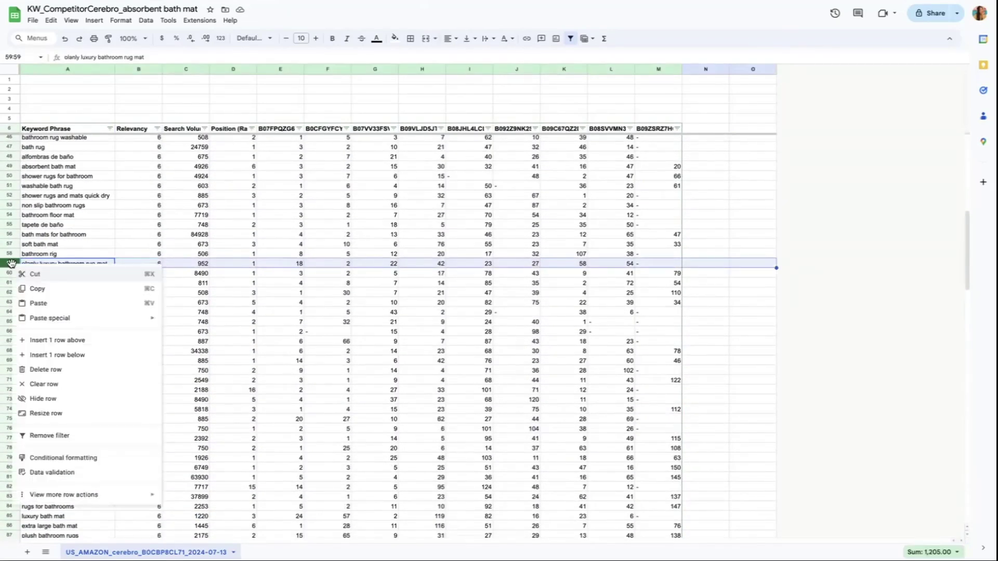
pyautogui.click(45, 369)
# - Delete the row with the keyword "bath mat blue"
pyautogui.scroll(-2, 61, 352)
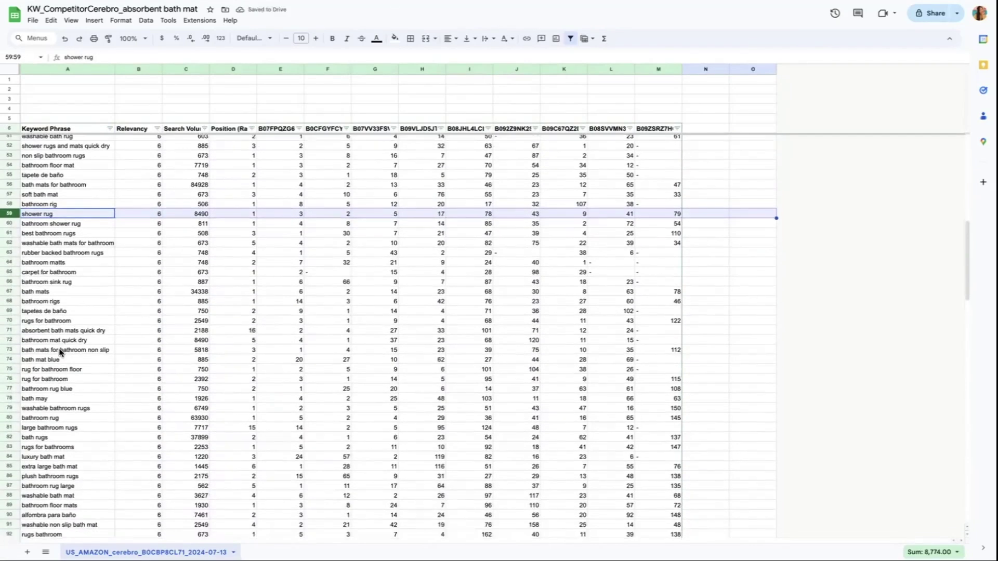
pyautogui.scroll(-2, 59, 351)
pyautogui.click(13, 311)
pyautogui.rightClick(13, 312)
pyautogui.click(47, 421)
# - Select the "bathroom rug blue" and "navy blue bath mat" rows together with another keyword row further down the list
pyautogui.click(13, 329)
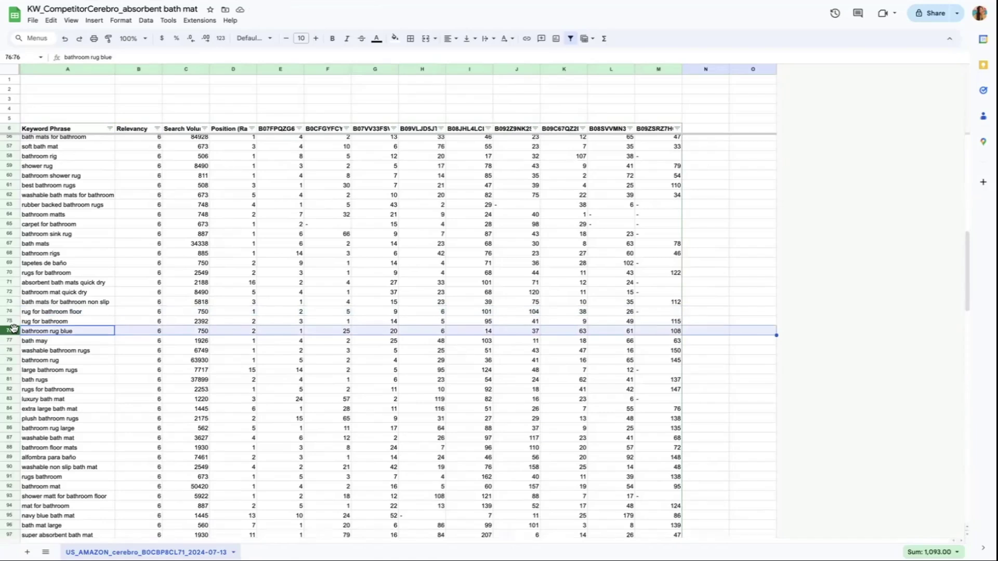
pyautogui.scroll(-2, 26, 439)
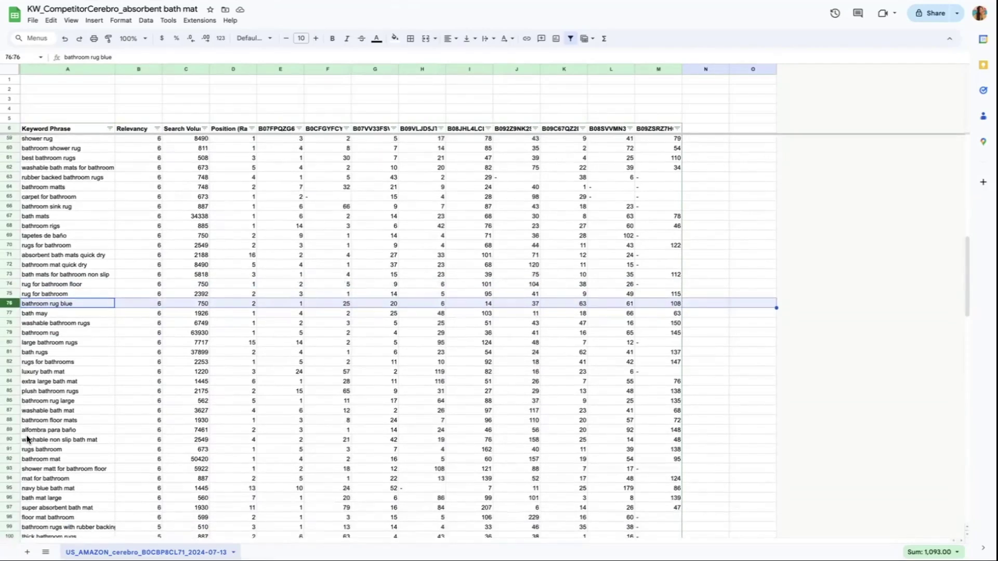
pyautogui.click(13, 483)
pyautogui.scroll(-4, 15, 468)
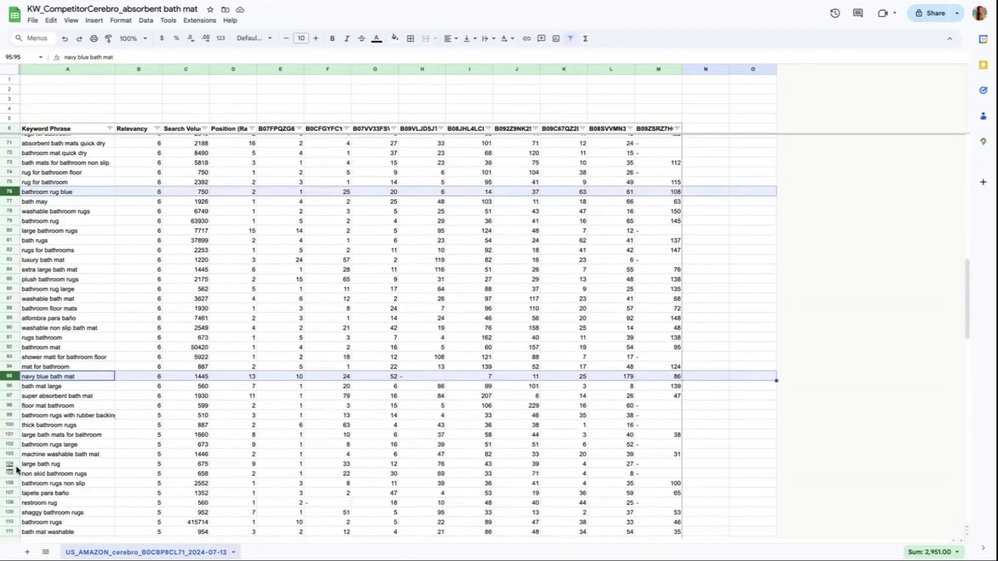
pyautogui.scroll(-4, 15, 467)
pyautogui.click(13, 489)
pyautogui.scroll(-1, 14, 488)
pyautogui.scroll(-5, 13, 488)
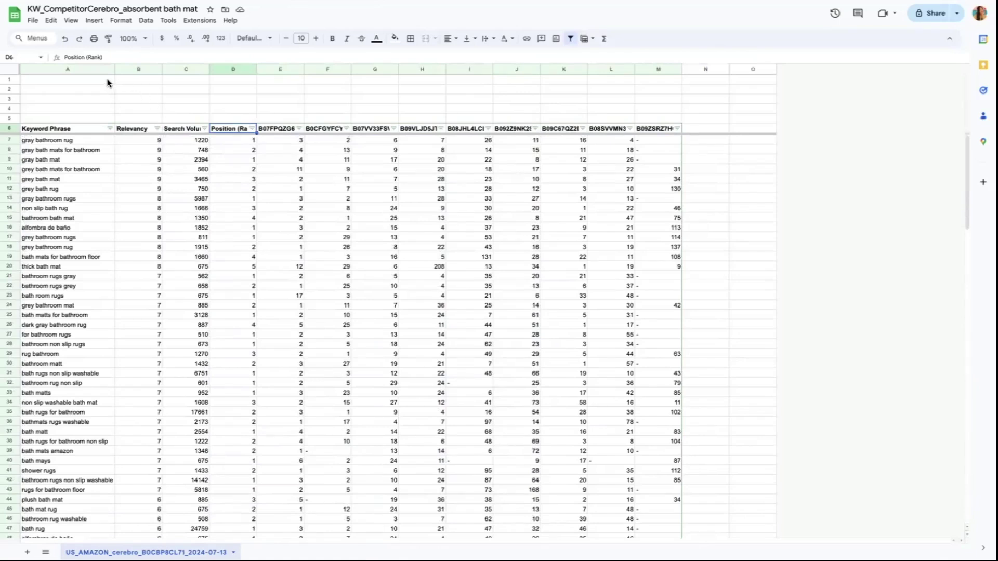
# - Label cell D5, above the Position (Rank) header, as "OWN ASIN"
pyautogui.click(17, 99)
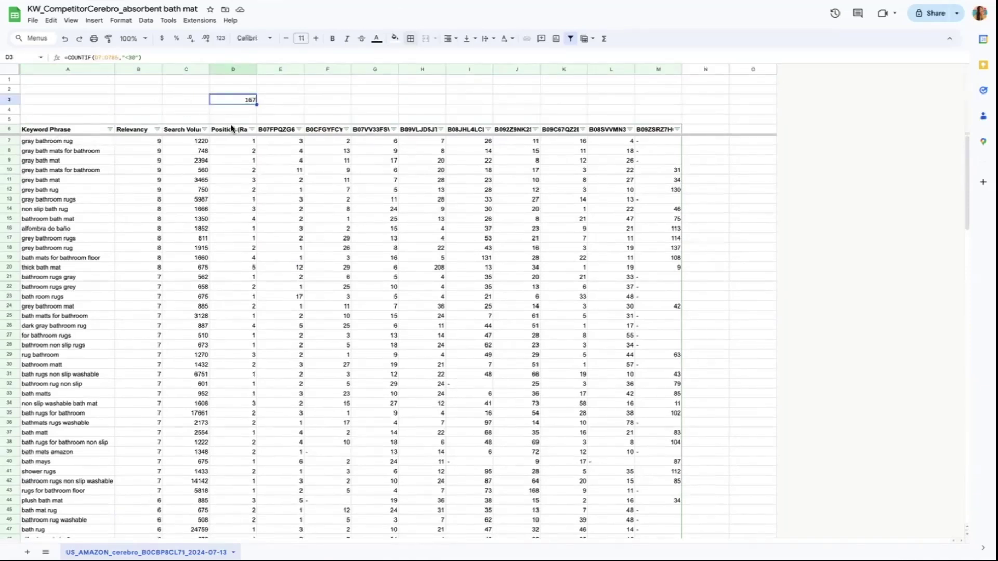
pyautogui.click(232, 120)
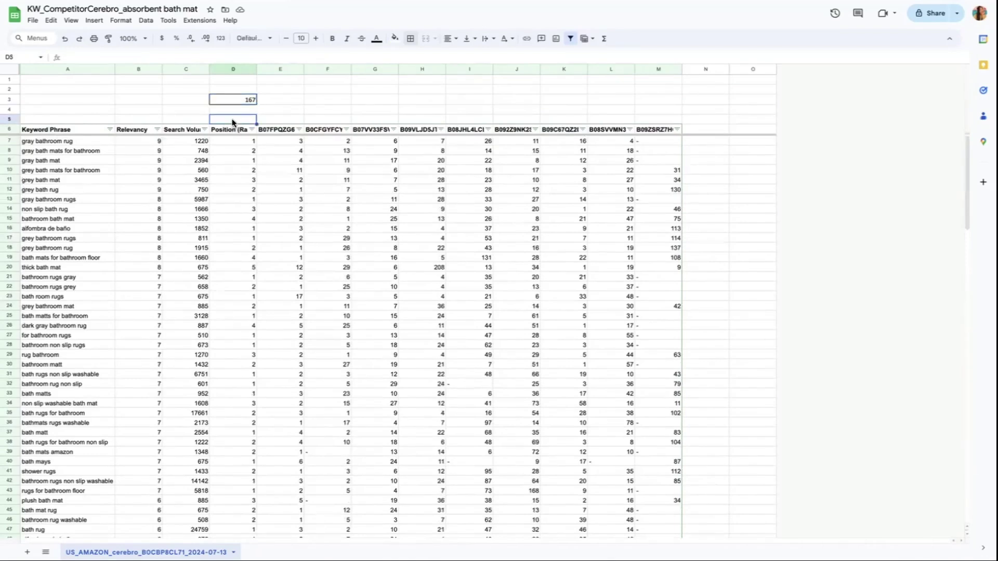
pyautogui.write('OWN')
pyautogui.press('Return')
# - Copy the COUNTIF formula from D3 across row 3 to M3, covering every competitor ASIN column
pyautogui.click(244, 99)
pyautogui.moveTo(249, 98); pyautogui.dragTo(681, 104)
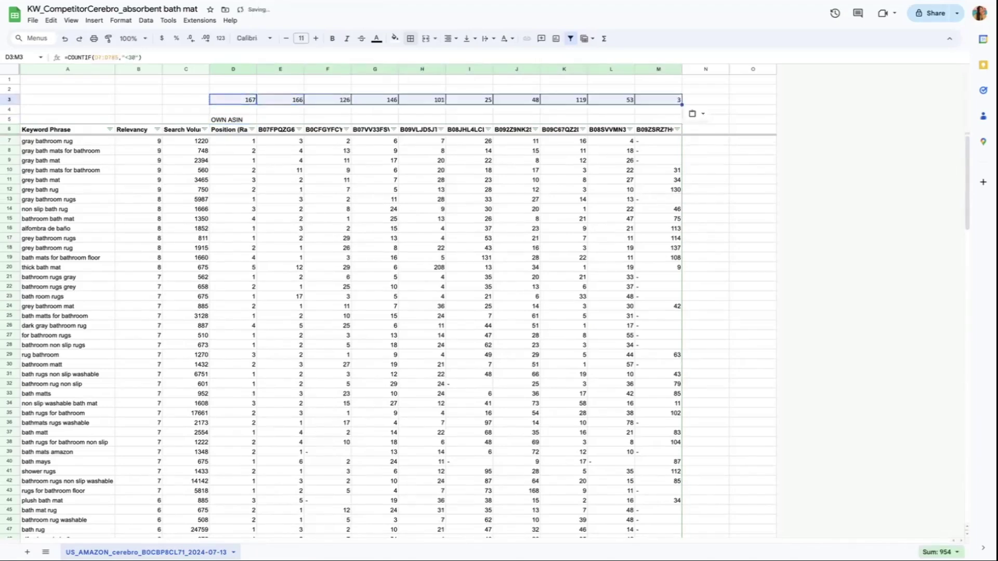
pyautogui.click(141, 91)
pyautogui.click(225, 89)
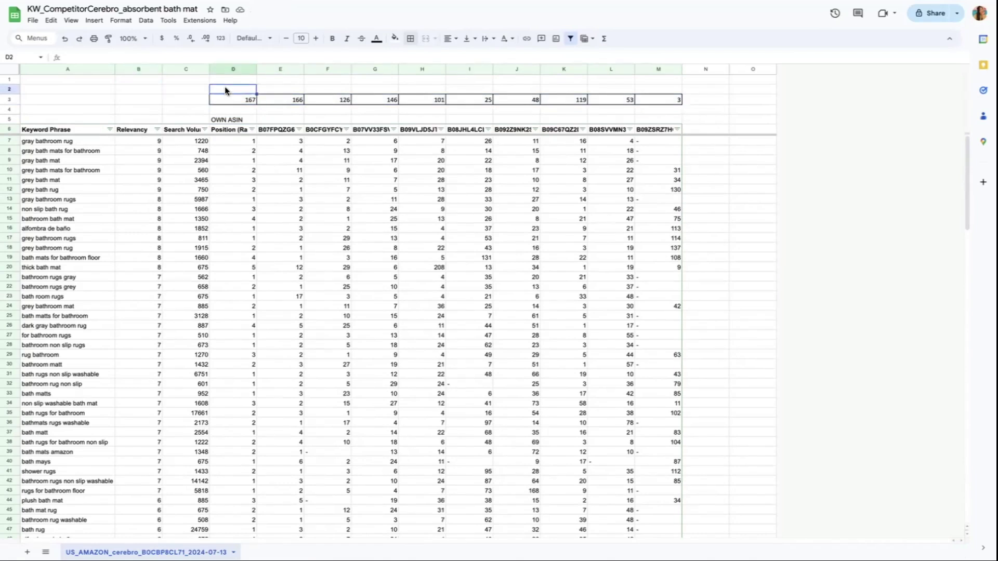
# - Enter the formula =D3/counta(D7:D173) in cell D2
pyautogui.write('=')
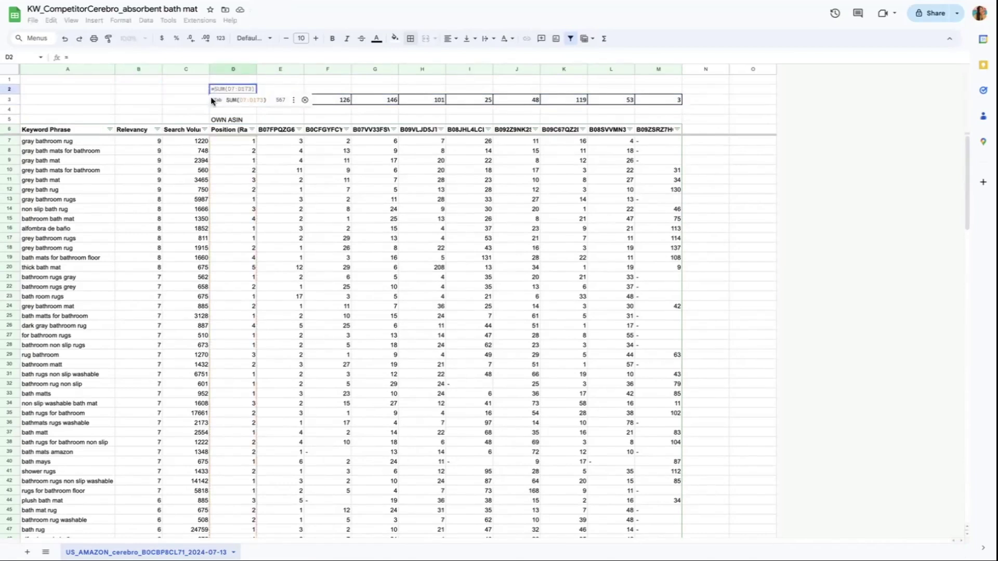
pyautogui.click(199, 109)
pyautogui.click(226, 100)
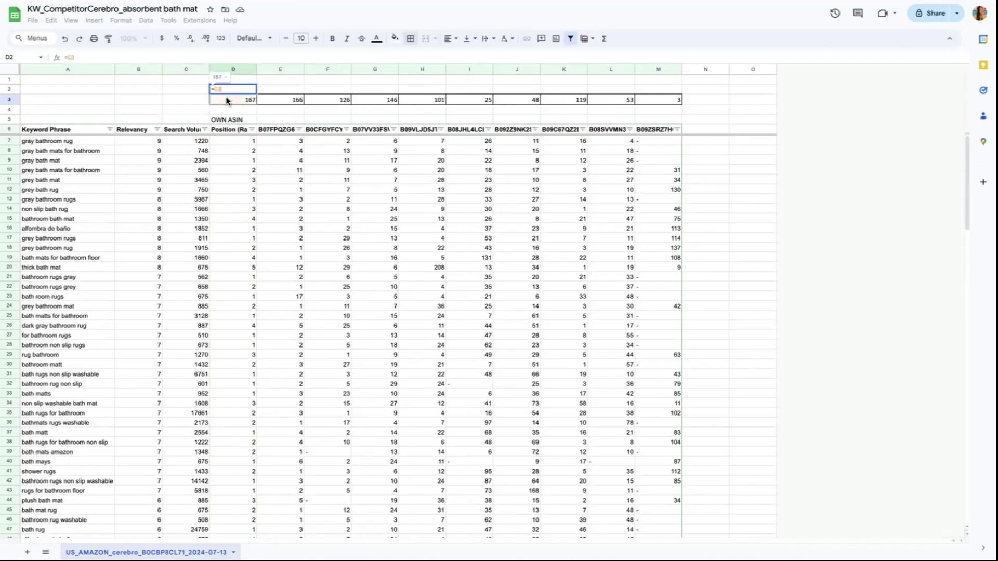
pyautogui.write('/counta')
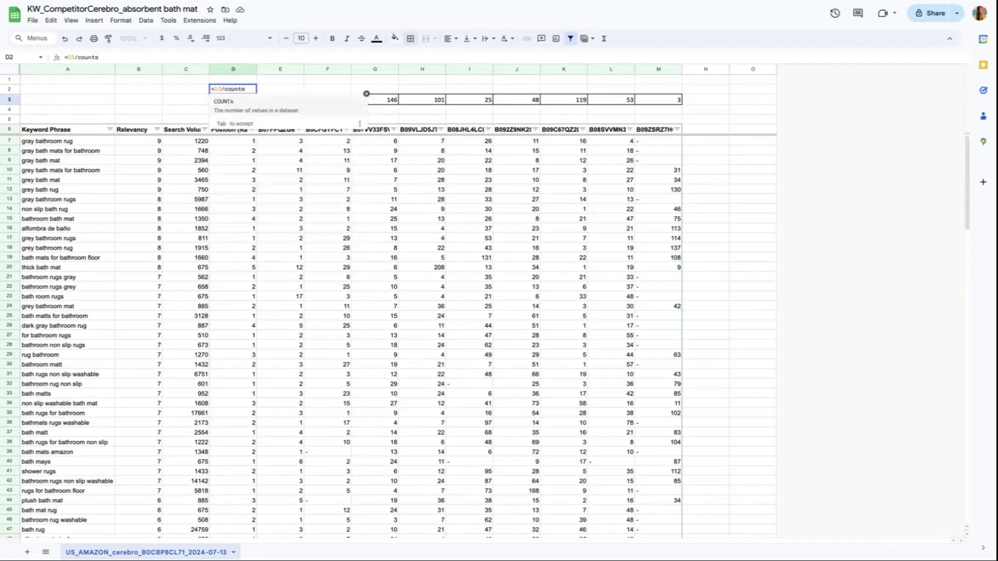
pyautogui.write('(')
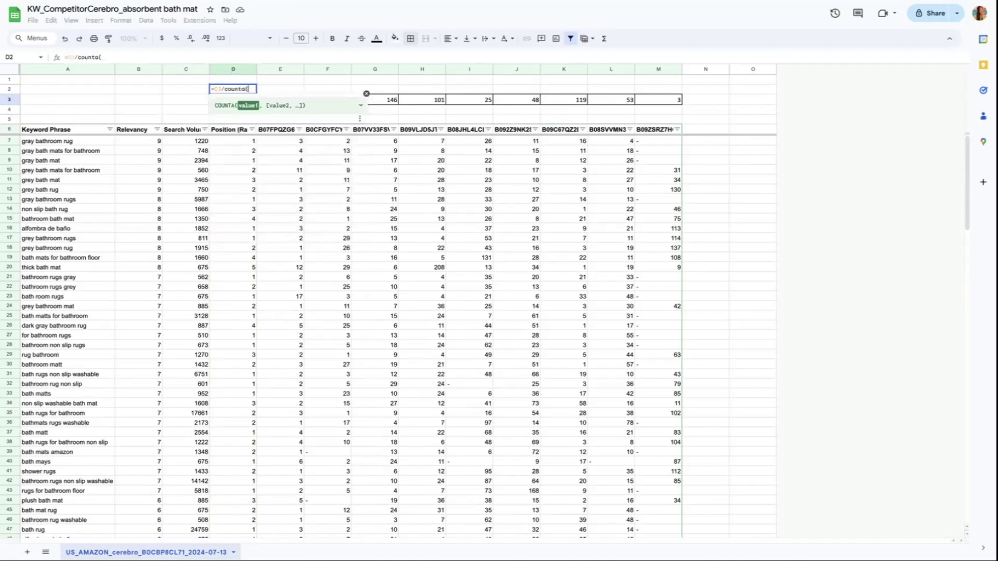
pyautogui.write('D7:')
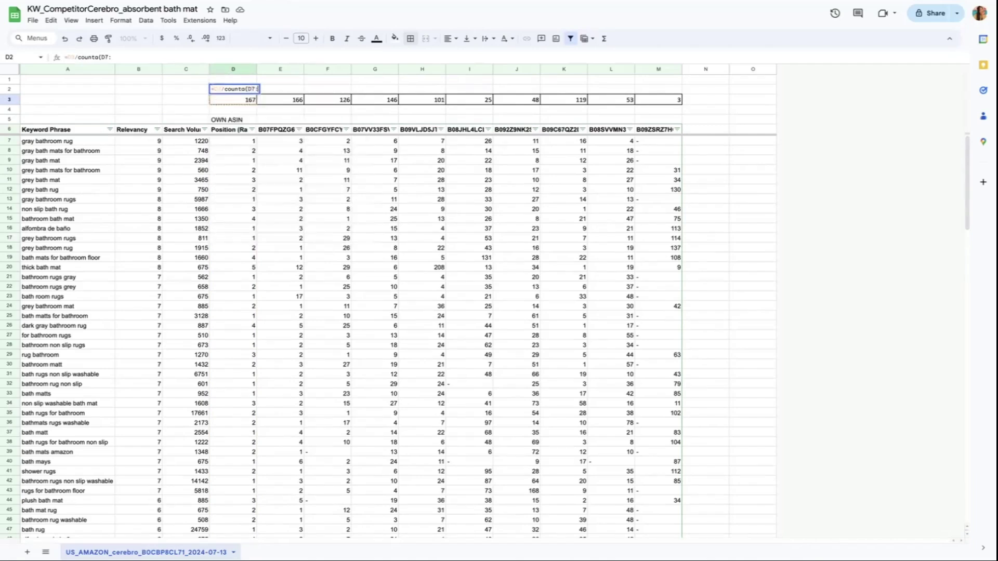
pyautogui.write('D1')
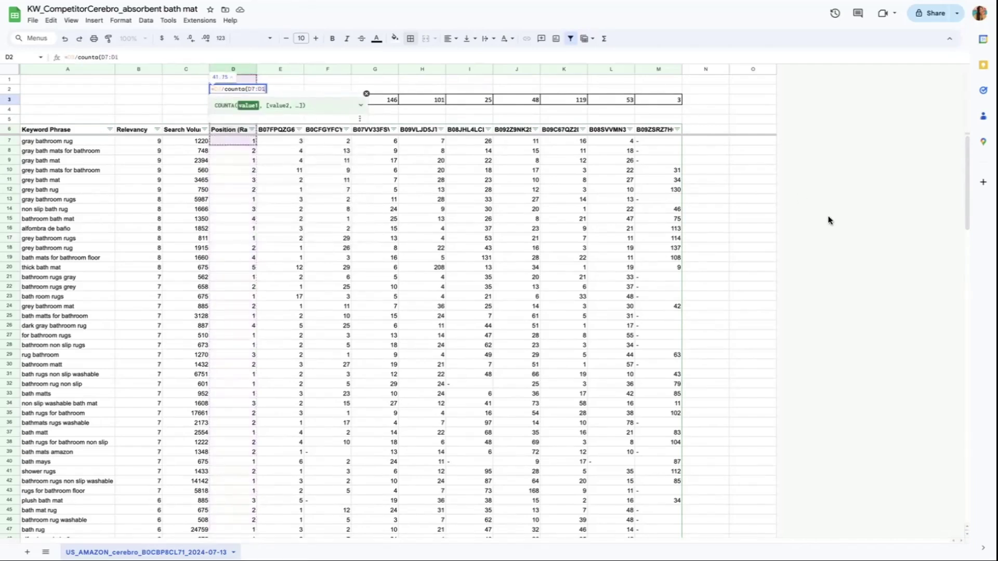
pyautogui.moveTo(968, 169)
pyautogui.mouseDown()
pyautogui.moveTo(973, 481)
pyautogui.moveTo(968, 170)
pyautogui.mouseUp()
pyautogui.write('73')
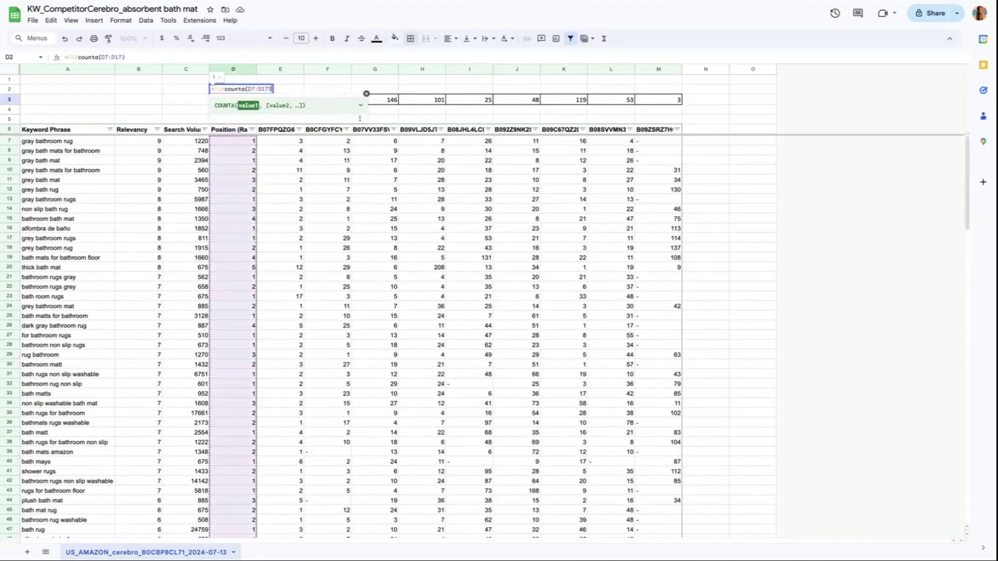
pyautogui.write(')')
pyautogui.press('Return')
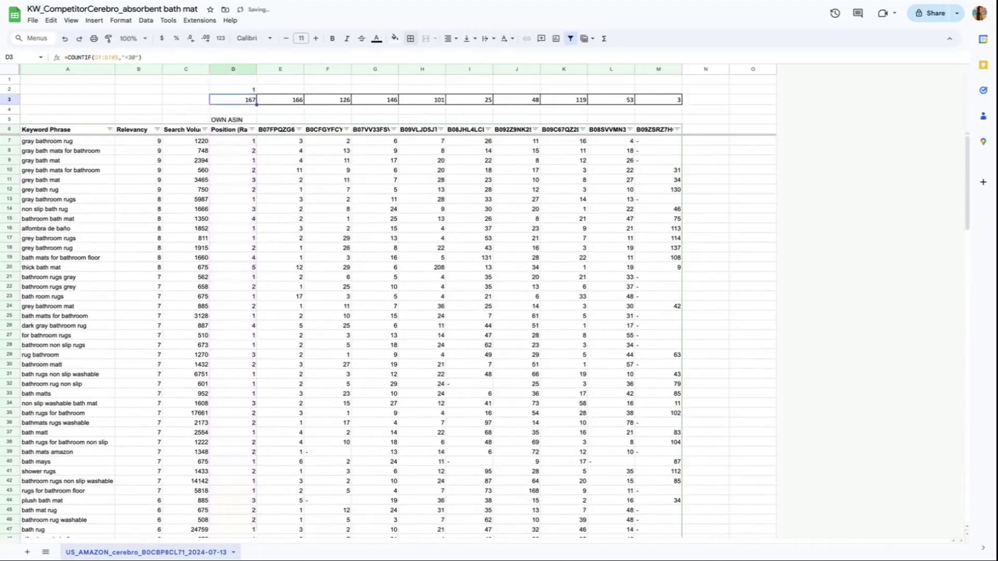
# - Format D2 as a percentage and copy its formula across row 2 through M2
pyautogui.click(227, 94)
pyautogui.click(174, 41)
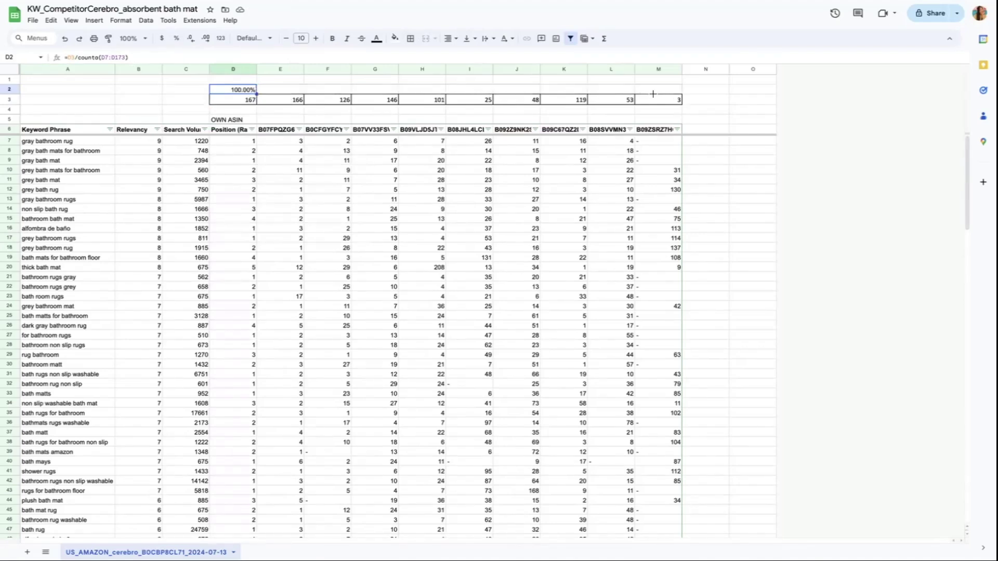
pyautogui.moveTo(653, 93); pyautogui.dragTo(653, 92)
# - Enter the legend labels "High Competition", "Medium Competition" and "Low/Easy Competition" in cells A1 to A3
pyautogui.click(39, 82)
pyautogui.write('High Competition')
pyautogui.press('Return')
pyautogui.write('Medium Competition')
pyautogui.press('Return')
pyautogui.write('Low/Easy Competition')
# - Give the "High Competition" legend cell a red fill and white text
pyautogui.click(67, 80)
pyautogui.click(395, 38)
pyautogui.click(406, 85)
pyautogui.click(377, 39)
pyautogui.click(470, 70)
# - Fill the "Medium Competition" cell orange with white text and the "Low/Easy Competition" cell green
pyautogui.click(68, 90)
pyautogui.click(395, 39)
pyautogui.click(418, 80)
pyautogui.click(376, 39)
pyautogui.click(470, 70)
pyautogui.click(68, 101)
pyautogui.click(422, 78)
# - Fill the high-competition cells D2:G3 and K2:K3 red
pyautogui.moveTo(229, 87); pyautogui.dragTo(372, 98)
pyautogui.click(395, 38)
pyautogui.click(407, 84)
pyautogui.moveTo(563, 90); pyautogui.dragTo(564, 99)
pyautogui.click(395, 39)
pyautogui.click(407, 85)
# - Fill the medium-competition cells H2:H3 orange and the low-competition cells I2:J3 and L2:M3 green
pyautogui.moveTo(426, 89); pyautogui.dragTo(515, 99)
pyautogui.click(394, 39)
pyautogui.click(418, 80)
pyautogui.click(395, 39)
pyautogui.click(438, 80)
pyautogui.moveTo(616, 90); pyautogui.dragTo(676, 98)
pyautogui.click(395, 38)
pyautogui.click(439, 80)
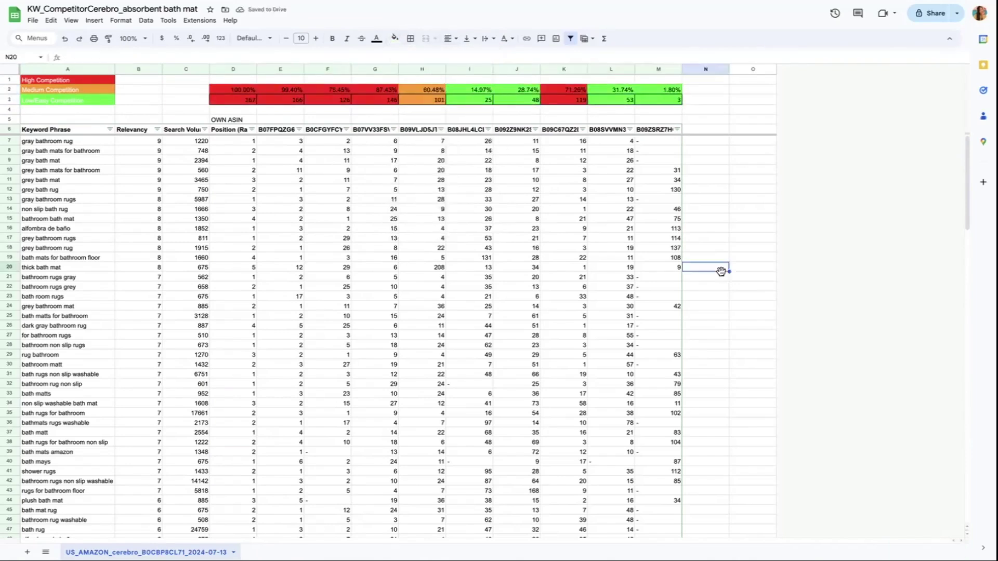
# - On the copied Keyword Chest sheet, copy keywords A7:A13 with search volumes C7:C13 into the Broad Match table from O7
pyautogui.scroll(-10, 124, 269)
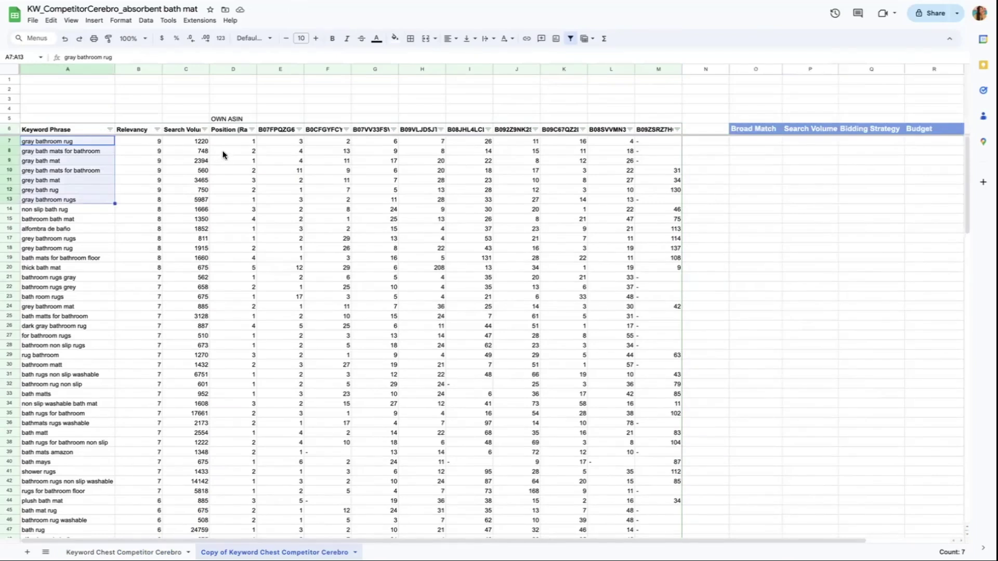
pyautogui.keyDown('ctrl'); pyautogui.click(233, 141); pyautogui.keyUp('ctrl')
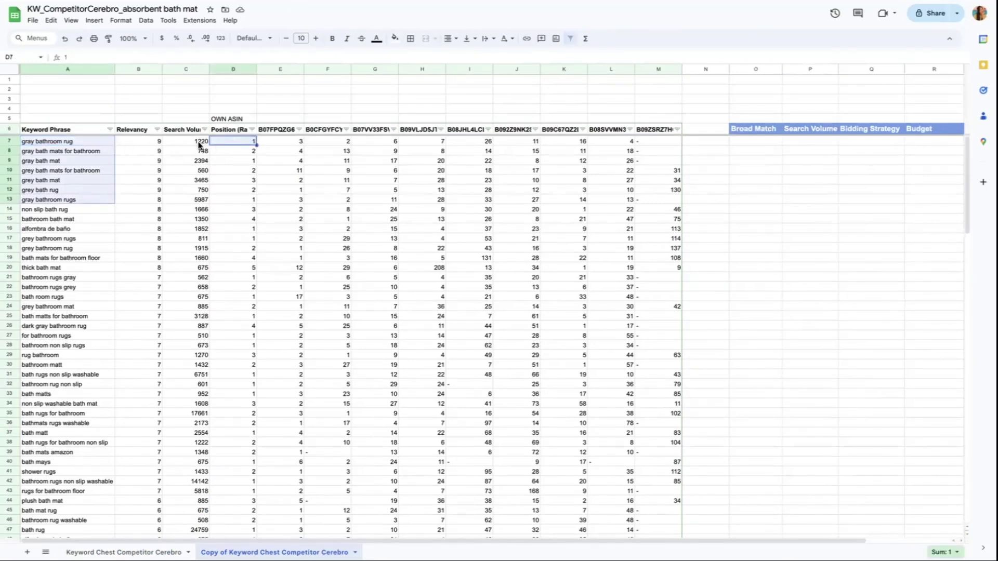
pyautogui.moveTo(195, 142); pyautogui.dragTo(194, 153)
pyautogui.moveTo(195, 194); pyautogui.dragTo(196, 202)
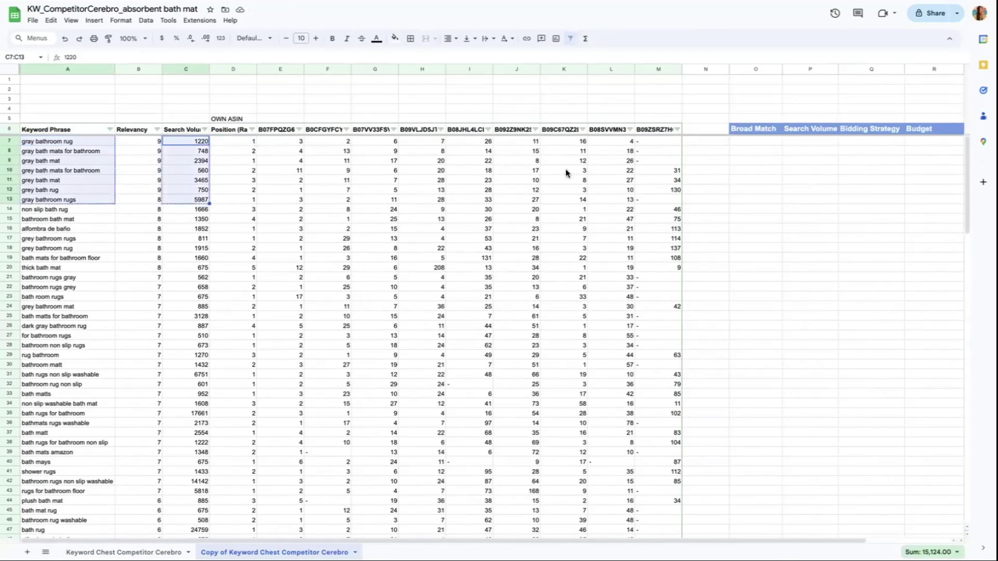
pyautogui.click(740, 143)
pyautogui.write('gray bathroom rug\t1220 gray bath mats for bathroom\t748 gray bath mat\t2394 grey bath mats for bathroom\t560 grey bath mat\t3465 grey bath rug\t750 gray bathroom rugs\t5987')
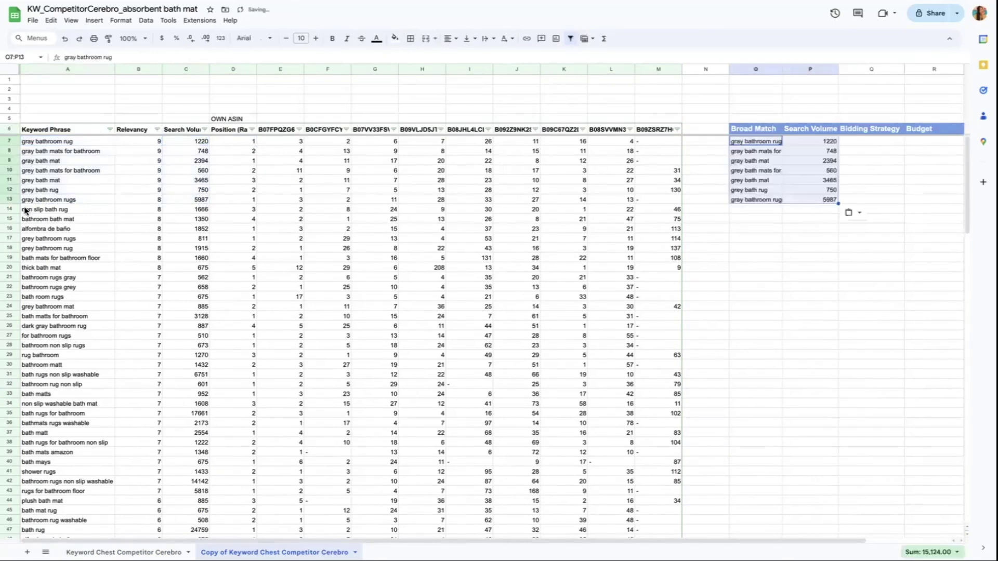
# - Copy the gray and grey keywords in rows 17, 18, 21, 22, 24 and 26 with their search volumes to O14
pyautogui.click(41, 239)
pyautogui.keyDown('shift'); pyautogui.click(42, 250); pyautogui.keyUp('shift')
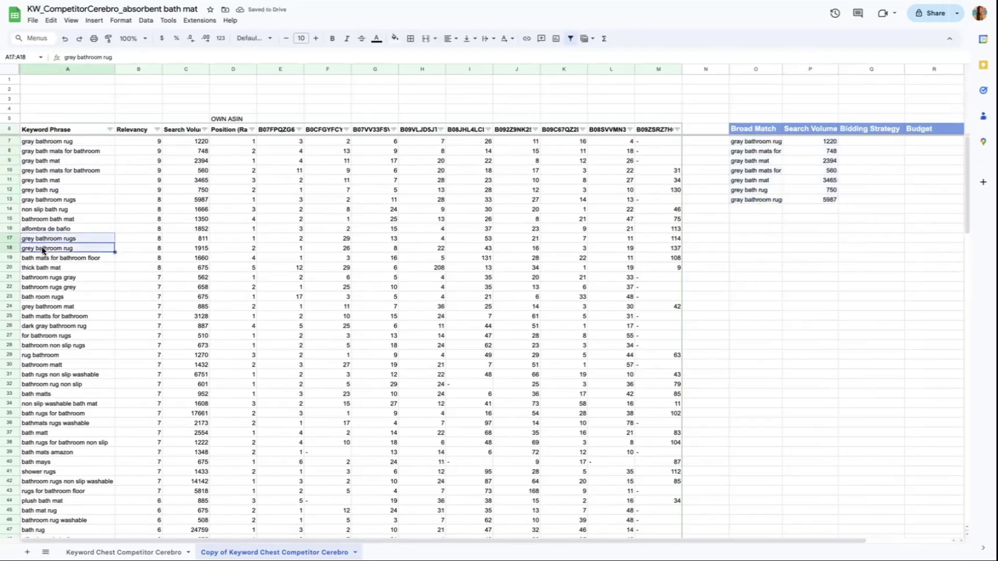
pyautogui.keyDown('ctrl'); pyautogui.click(68, 280); pyautogui.keyUp('ctrl')
pyautogui.keyDown('ctrl'); pyautogui.keyDown('shift'); pyautogui.click(66, 287); pyautogui.keyUp('shift'); pyautogui.keyUp('ctrl')
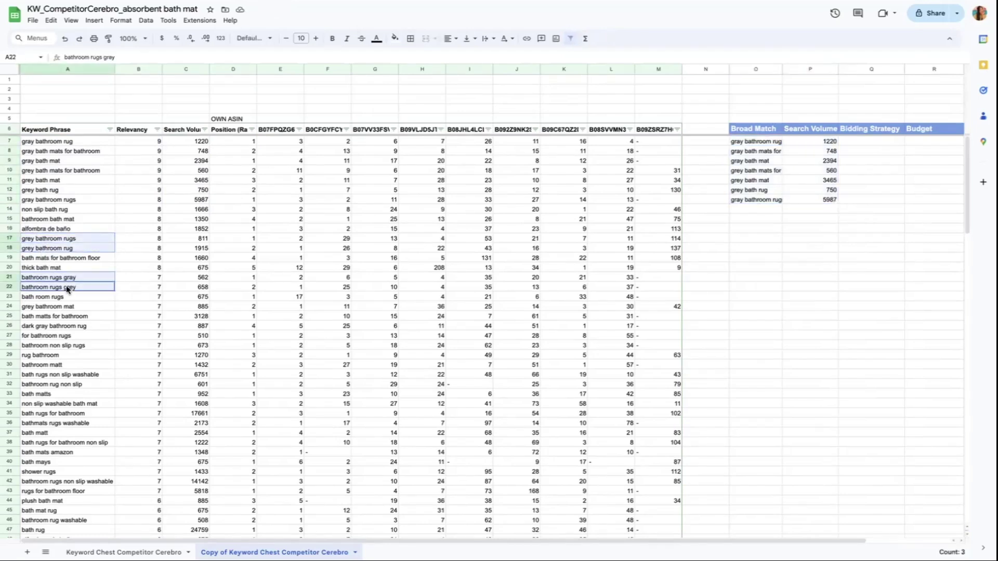
pyautogui.keyDown('ctrl'); pyautogui.click(202, 239); pyautogui.keyUp('ctrl')
pyautogui.keyDown('ctrl'); pyautogui.keyDown('shift'); pyautogui.click(202, 248); pyautogui.keyUp('shift'); pyautogui.keyUp('ctrl')
pyautogui.keyDown('ctrl'); pyautogui.click(198, 279); pyautogui.keyUp('ctrl')
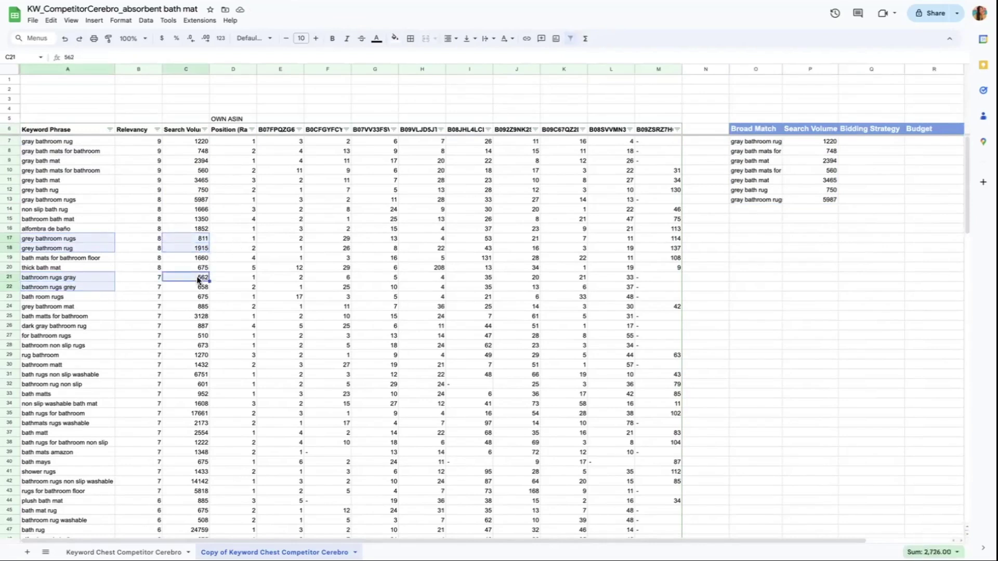
pyautogui.keyDown('ctrl'); pyautogui.keyDown('shift'); pyautogui.click(199, 288); pyautogui.keyUp('shift'); pyautogui.keyUp('ctrl')
pyautogui.keyDown('ctrl'); pyautogui.click(40, 306); pyautogui.keyUp('ctrl')
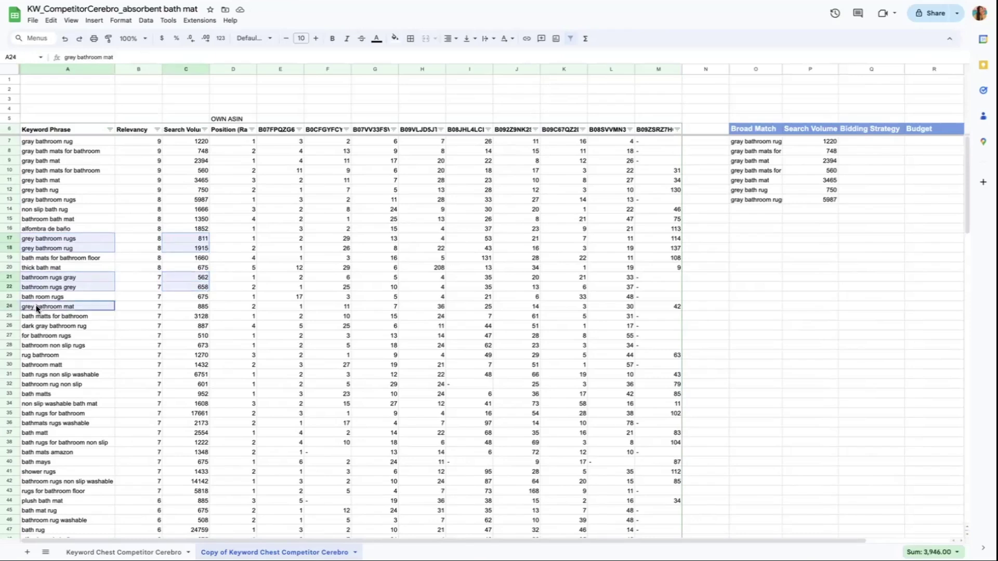
pyautogui.keyDown('ctrl'); pyautogui.click(192, 307); pyautogui.keyUp('ctrl')
pyautogui.keyDown('ctrl'); pyautogui.click(55, 327); pyautogui.keyUp('ctrl')
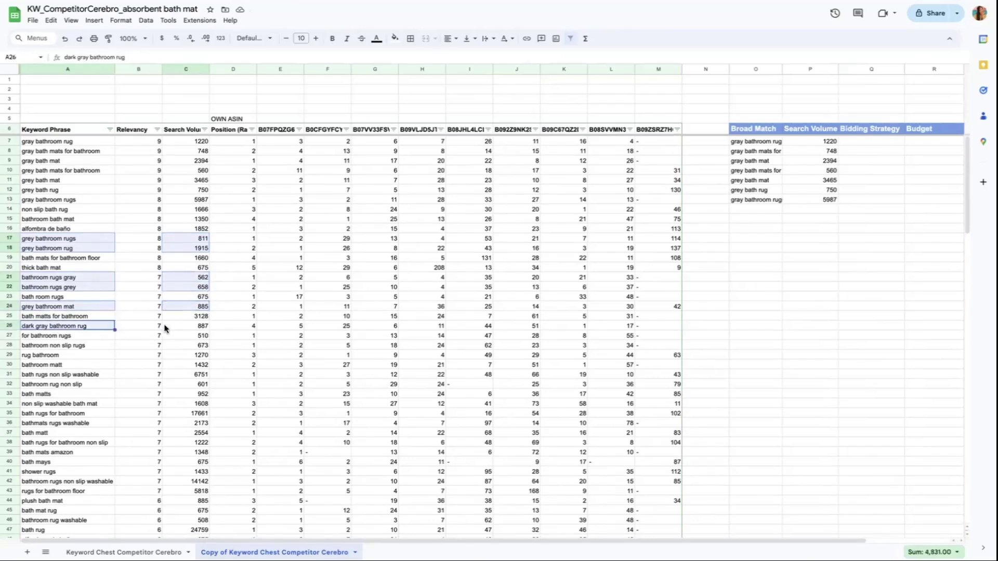
pyautogui.keyDown('ctrl'); pyautogui.click(193, 326); pyautogui.keyUp('ctrl')
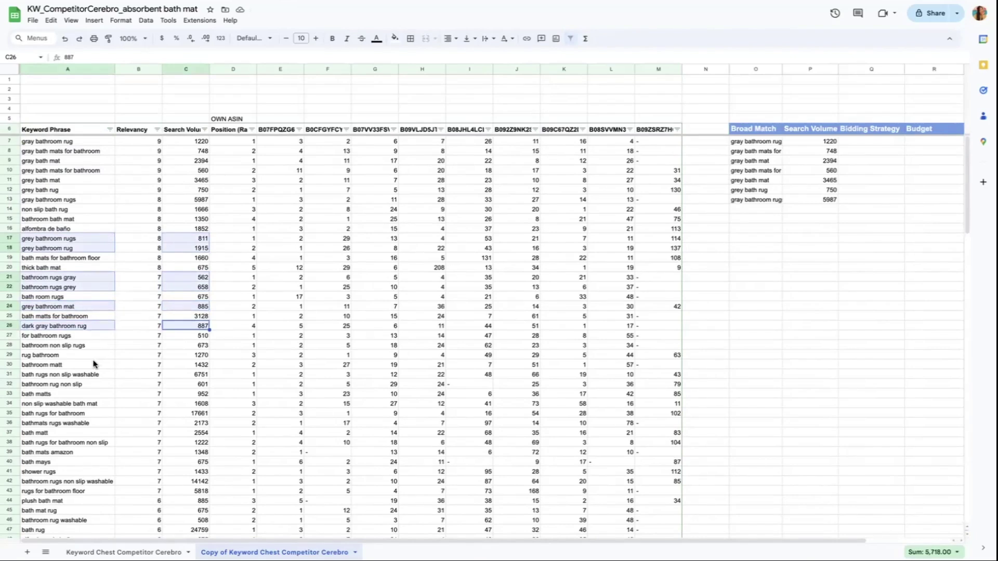
pyautogui.scroll(-7, 90, 458)
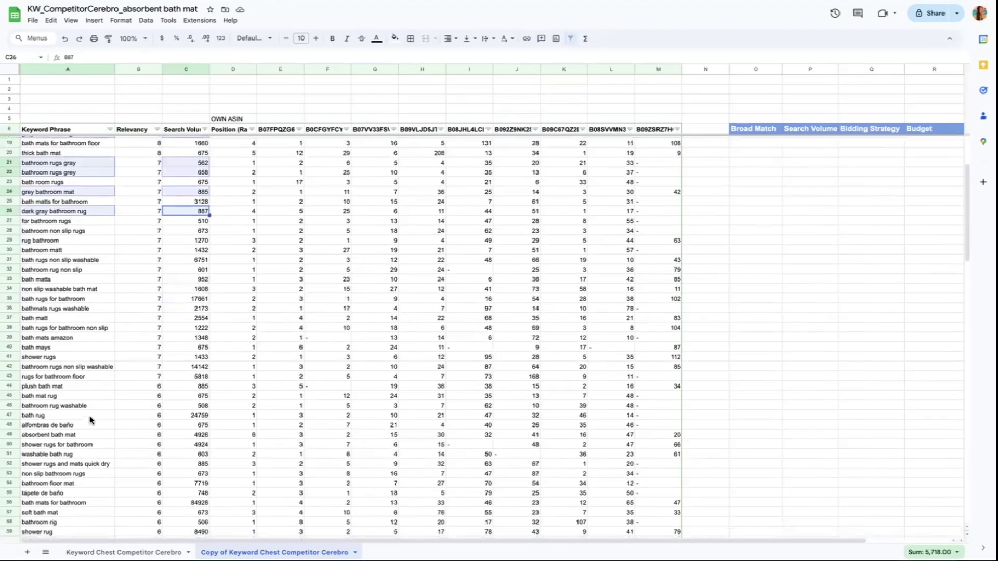
pyautogui.scroll(-12, 92, 422)
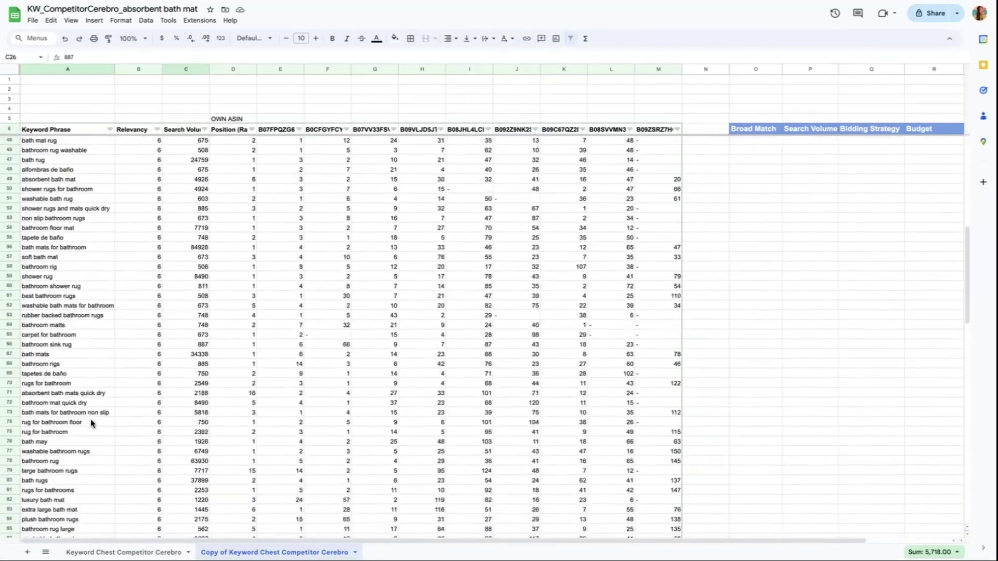
pyautogui.scroll(19, 91, 418)
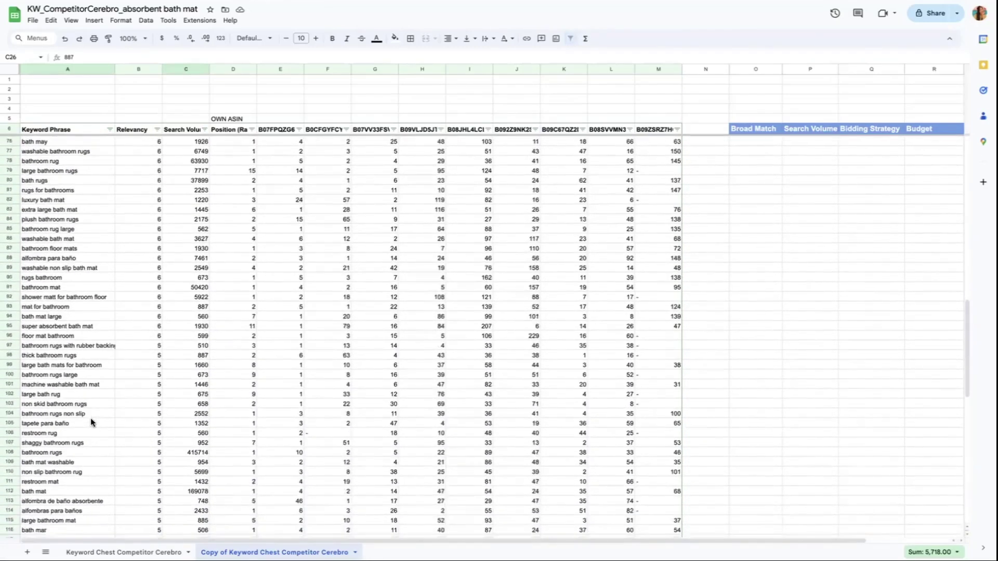
pyautogui.hotkey('ctrl', 'c')
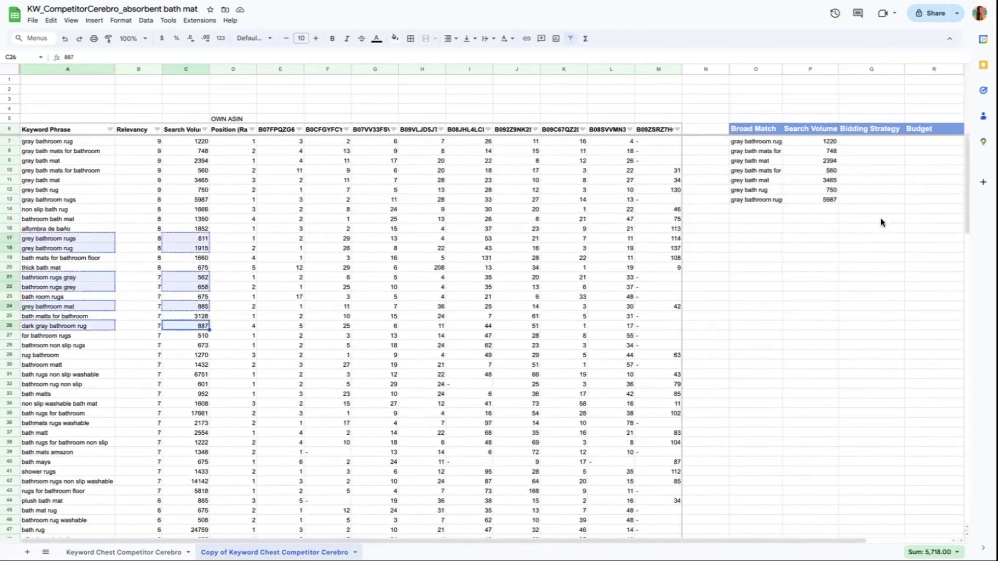
pyautogui.click(755, 209)
pyautogui.hotkey('ctrl', 'v')
# - Rename the Broad Match header in O6 to "Exact Match" and fill its Bidding Strategy cells Q7:Q19 with "suggested bid"
pyautogui.click(749, 129)
pyautogui.write('Exact Match')
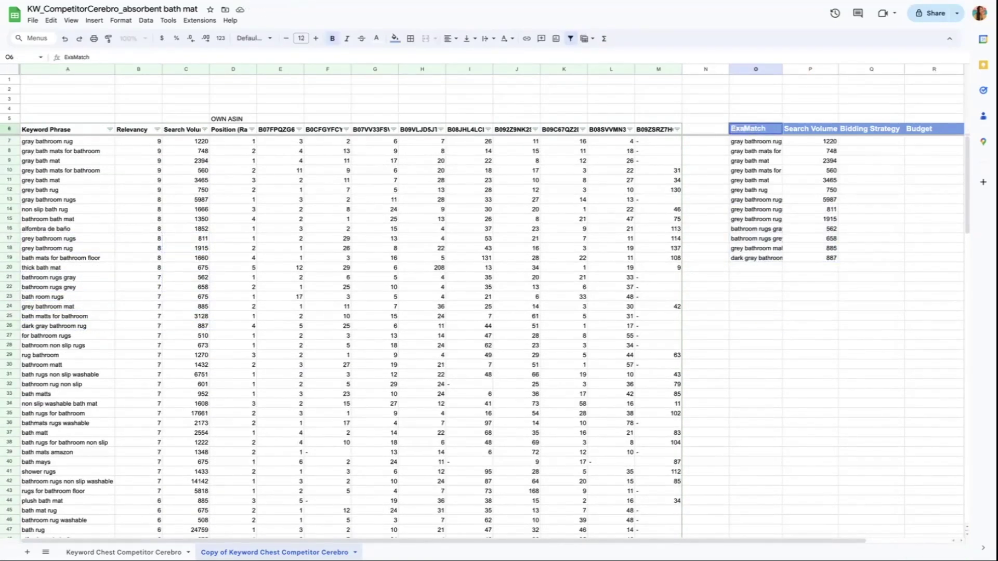
pyautogui.click(866, 144)
pyautogui.write('suggested bid')
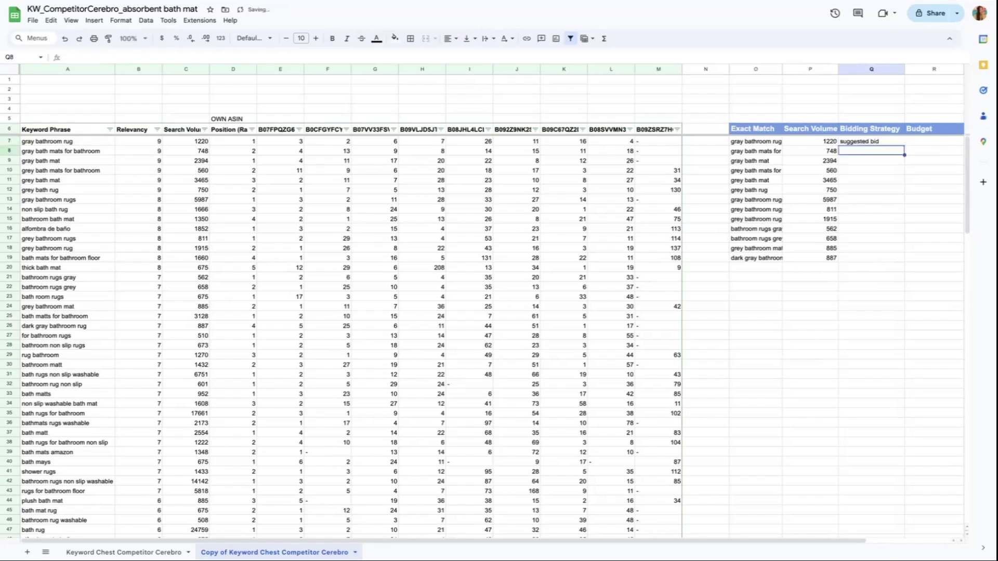
pyautogui.hotkey('shift', 'Down')
pyautogui.hotkey('shift', 'Down')
pyautogui.hotkey('shift', 'Down')
pyautogui.hotkey('shift', 'Down')
pyautogui.hotkey('shift', 'Down')
pyautogui.hotkey('shift', 'Down')
pyautogui.hotkey('shift', 'Down')
pyautogui.hotkey('shift', 'Down')
pyautogui.hotkey('shift', 'Down')
pyautogui.hotkey('shift', 'Down')
pyautogui.hotkey('shift', 'Down')
pyautogui.hotkey('shift', 'Down')
pyautogui.hotkey('ctrl', 'v')
pyautogui.click(845, 338)
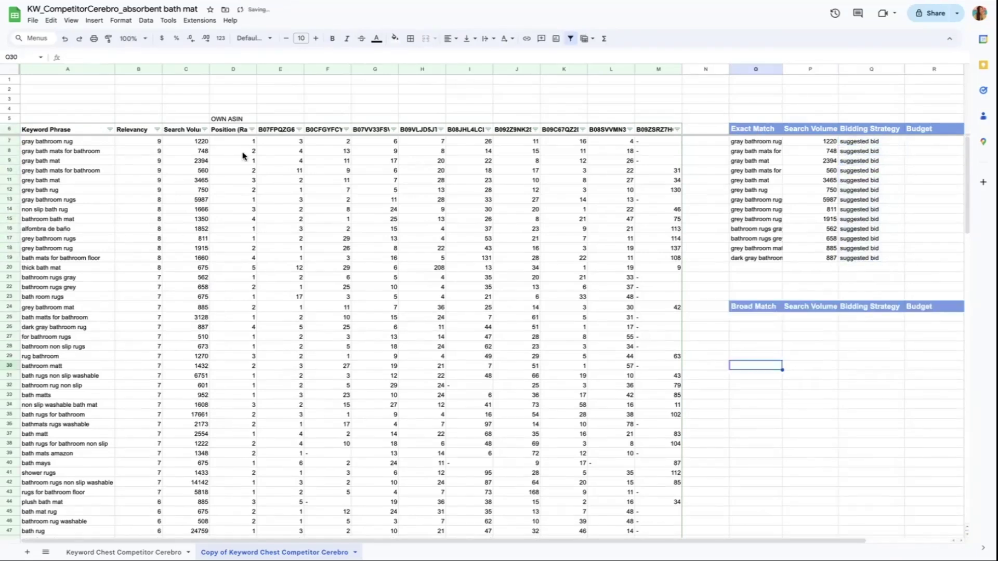
# - Select the keywords in rows 15, 16, 20, 23, 30, 33, 37, 39 to 41 and 44 together
pyautogui.moveTo(80, 220); pyautogui.dragTo(80, 229)
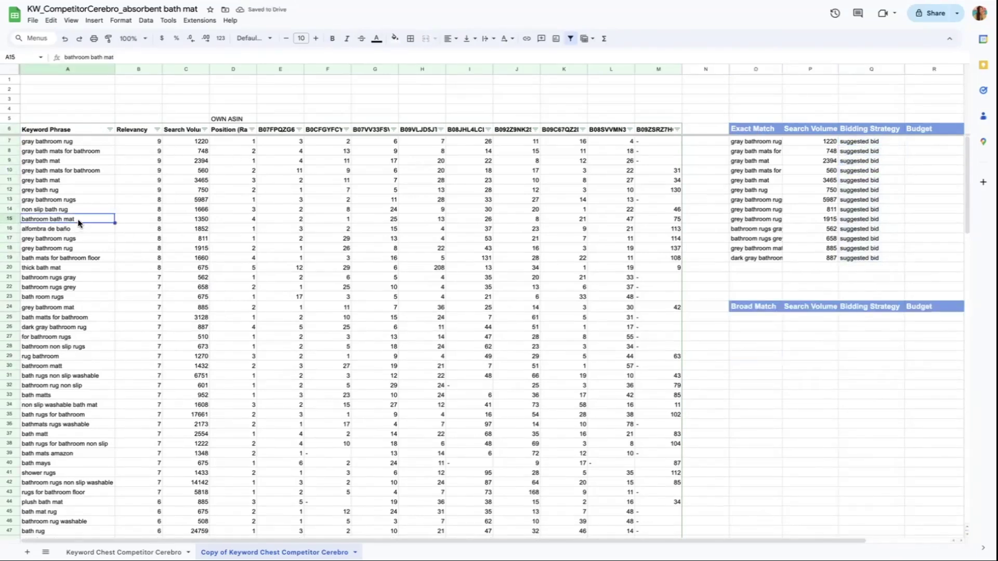
pyautogui.keyDown('ctrl'); pyautogui.click(74, 259); pyautogui.keyUp('ctrl')
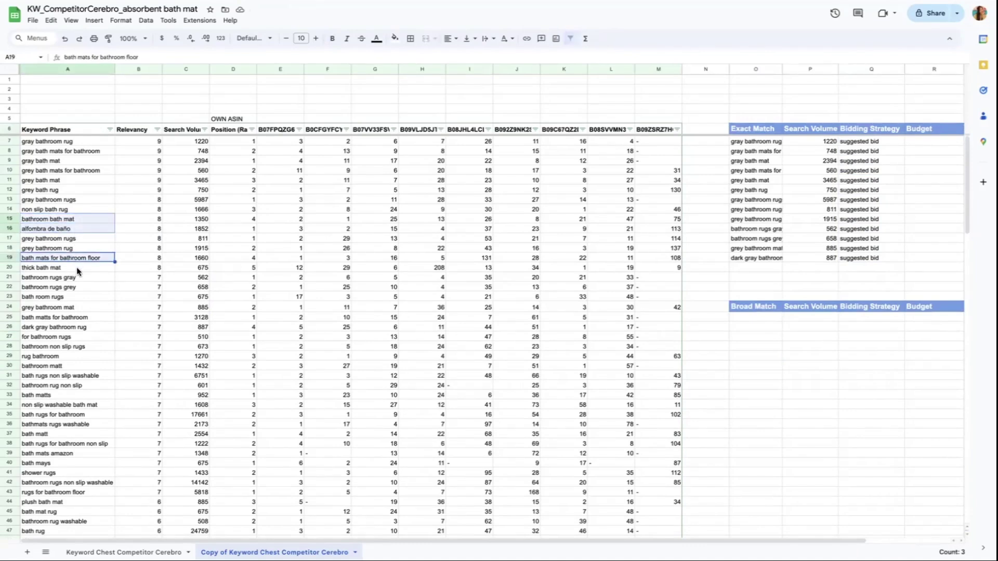
pyautogui.keyDown('ctrl'); pyautogui.click(73, 259); pyautogui.keyUp('ctrl')
pyautogui.keyDown('ctrl'); pyautogui.click(60, 268); pyautogui.keyUp('ctrl')
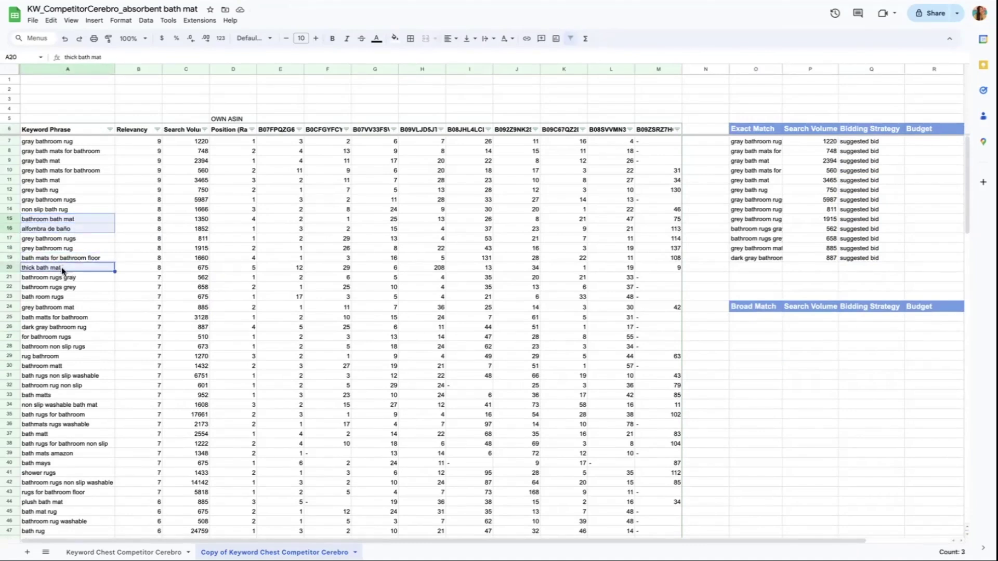
pyautogui.keyDown('ctrl'); pyautogui.click(63, 297); pyautogui.keyUp('ctrl')
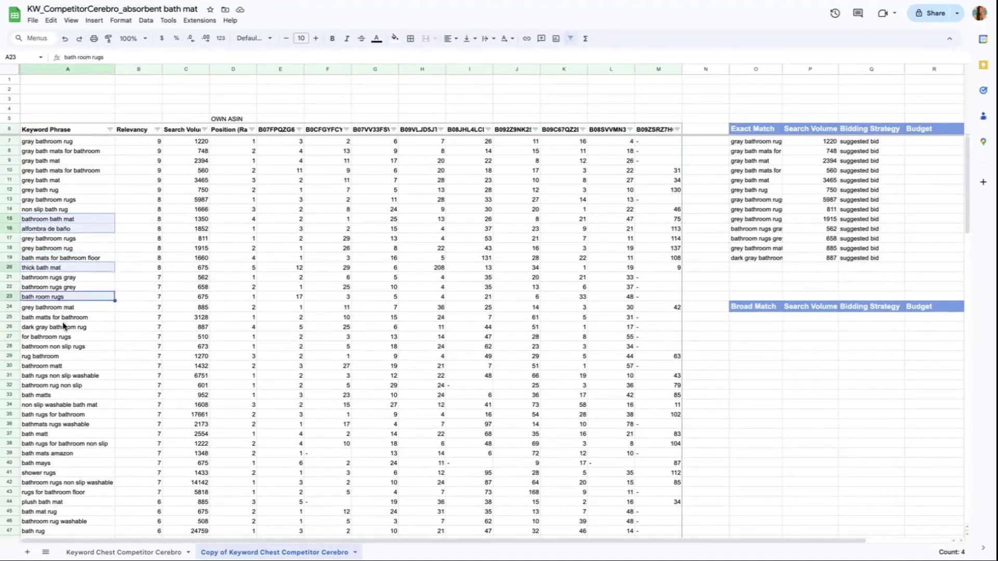
pyautogui.keyDown('ctrl'); pyautogui.click(62, 367); pyautogui.keyUp('ctrl')
pyautogui.keyDown('ctrl'); pyautogui.click(51, 397); pyautogui.keyUp('ctrl')
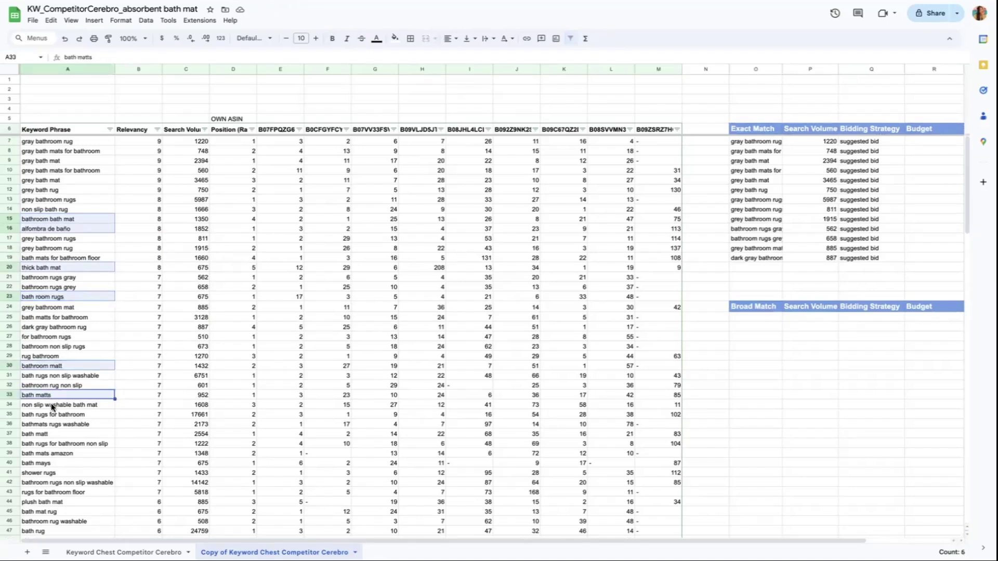
pyautogui.keyDown('ctrl'); pyautogui.click(43, 435); pyautogui.keyUp('ctrl')
pyautogui.keyDown('ctrl'); pyautogui.click(45, 464); pyautogui.keyUp('ctrl')
pyautogui.keyDown('ctrl'); pyautogui.click(55, 471); pyautogui.keyUp('ctrl')
pyautogui.keyDown('ctrl'); pyautogui.click(61, 455); pyautogui.keyUp('ctrl')
pyautogui.keyDown('ctrl'); pyautogui.click(55, 504); pyautogui.keyUp('ctrl')
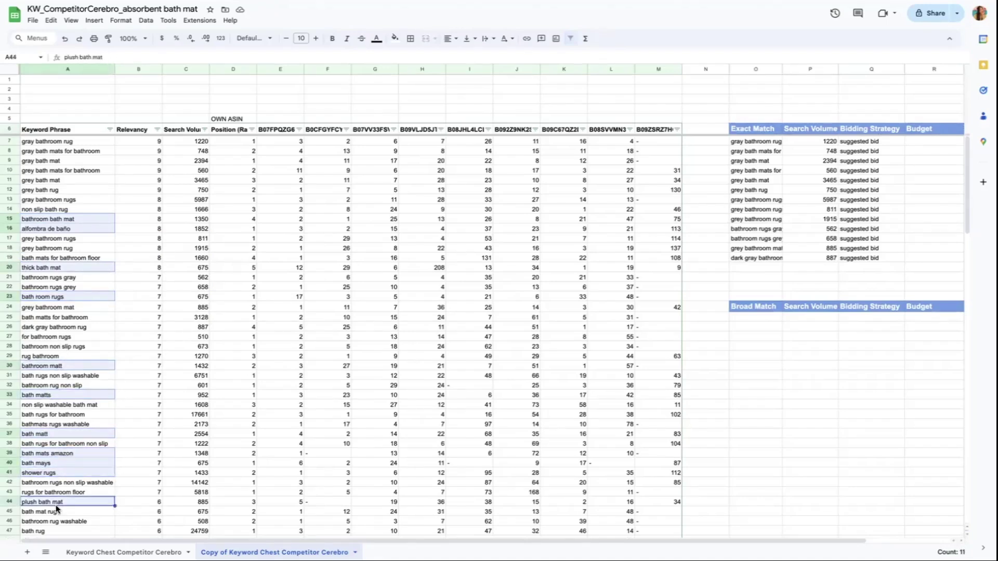
# - Extend the keyword selection with rows 45 to 49, "washable bath rug", "bathroom floor mat" and "tapete de baño"
pyautogui.keyDown('ctrl'); pyautogui.click(56, 512); pyautogui.keyUp('ctrl')
pyautogui.scroll(-1, 56, 513)
pyautogui.keyDown('ctrl'); pyautogui.click(57, 513); pyautogui.keyUp('ctrl')
pyautogui.keyDown('ctrl'); pyautogui.click(58, 505); pyautogui.keyUp('ctrl')
pyautogui.scroll(-1, 58, 507)
pyautogui.keyDown('ctrl'); pyautogui.click(59, 506); pyautogui.keyUp('ctrl')
pyautogui.scroll(-3, 60, 517)
pyautogui.moveTo(60, 516); pyautogui.dragTo(61, 487)
pyautogui.keyDown('ctrl'); pyautogui.click(60, 485); pyautogui.keyUp('ctrl')
pyautogui.keyDown('ctrl'); pyautogui.click(61, 466); pyautogui.keyUp('ctrl')
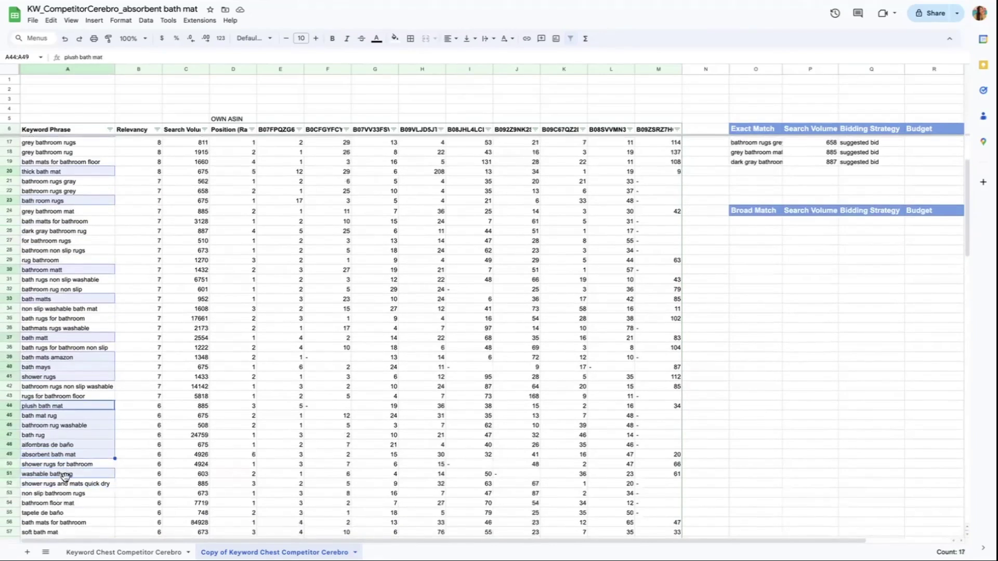
pyautogui.keyDown('ctrl'); pyautogui.click(67, 503); pyautogui.keyUp('ctrl')
pyautogui.keyDown('ctrl'); pyautogui.click(67, 513); pyautogui.keyUp('ctrl')
# - Extend the keyword selection with rows 54, 55, 57 to 61, 64, 66 to 70, 75, 76, 78 to 80 and 82
pyautogui.scroll(-1, 76, 510)
pyautogui.moveTo(76, 509); pyautogui.dragTo(58, 474)
pyautogui.scroll(-3, 80, 509)
pyautogui.keyDown('ctrl'); pyautogui.click(59, 502); pyautogui.keyUp('ctrl')
pyautogui.scroll(-1, 63, 507)
pyautogui.keyDown('ctrl'); pyautogui.click(67, 508); pyautogui.keyUp('ctrl')
pyautogui.keyDown('ctrl'); pyautogui.click(67, 517); pyautogui.keyUp('ctrl')
pyautogui.keyDown('ctrl'); pyautogui.click(69, 526); pyautogui.keyUp('ctrl')
pyautogui.scroll(-1, 80, 490)
pyautogui.keyDown('ctrl'); pyautogui.click(76, 515); pyautogui.keyUp('ctrl')
pyautogui.keyDown('ctrl'); pyautogui.click(76, 525); pyautogui.keyUp('ctrl')
pyautogui.scroll(-3, 85, 487)
pyautogui.moveTo(44, 448); pyautogui.dragTo(45, 487)
pyautogui.keyDown('ctrl'); pyautogui.click(44, 497); pyautogui.keyUp('ctrl')
pyautogui.scroll(-1, 58, 489)
pyautogui.keyDown('ctrl'); pyautogui.click(66, 481); pyautogui.keyUp('ctrl')
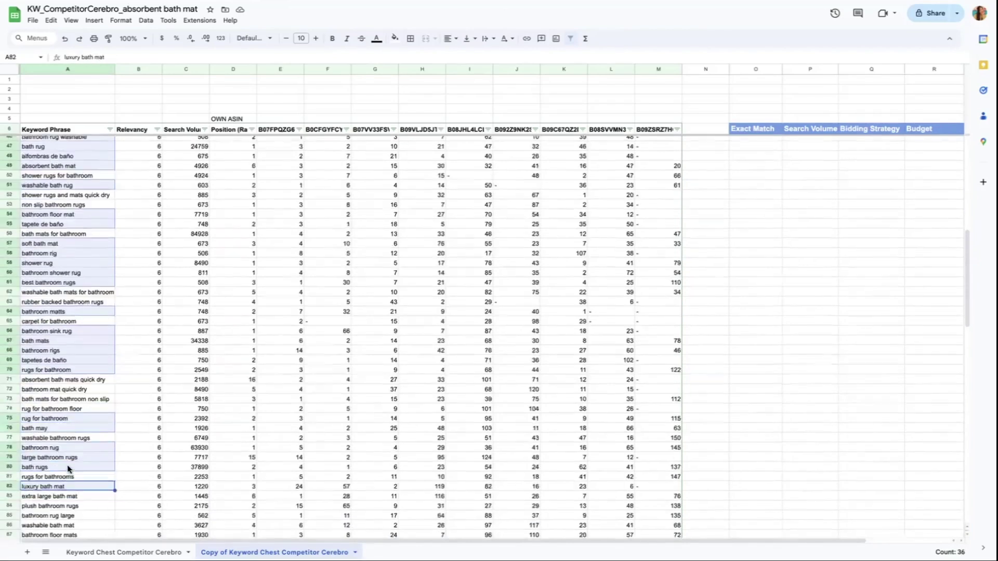
# - Extend the keyword selection with rows 84 to 88, 90, 91, 93, 94, 96, 98, 100, 102 and 106
pyautogui.keyDown('ctrl'); pyautogui.click(70, 488); pyautogui.keyUp('ctrl')
pyautogui.keyDown('ctrl'); pyautogui.click(71, 497); pyautogui.keyUp('ctrl')
pyautogui.keyDown('ctrl'); pyautogui.click(69, 508); pyautogui.keyUp('ctrl')
pyautogui.keyDown('ctrl'); pyautogui.click(69, 518); pyautogui.keyUp('ctrl')
pyautogui.keyDown('ctrl'); pyautogui.click(68, 526); pyautogui.keyUp('ctrl')
pyautogui.scroll(-3, 85, 501)
pyautogui.scroll(-3, 90, 497)
pyautogui.moveTo(61, 319); pyautogui.dragTo(61, 359)
pyautogui.keyDown('ctrl'); pyautogui.click(61, 378); pyautogui.keyUp('ctrl')
pyautogui.keyDown('ctrl'); pyautogui.click(63, 397); pyautogui.keyUp('ctrl')
pyautogui.keyDown('ctrl'); pyautogui.click(63, 416); pyautogui.keyUp('ctrl')
pyautogui.keyDown('ctrl'); pyautogui.click(66, 436); pyautogui.keyUp('ctrl')
pyautogui.moveTo(59, 466); pyautogui.dragTo(58, 475)
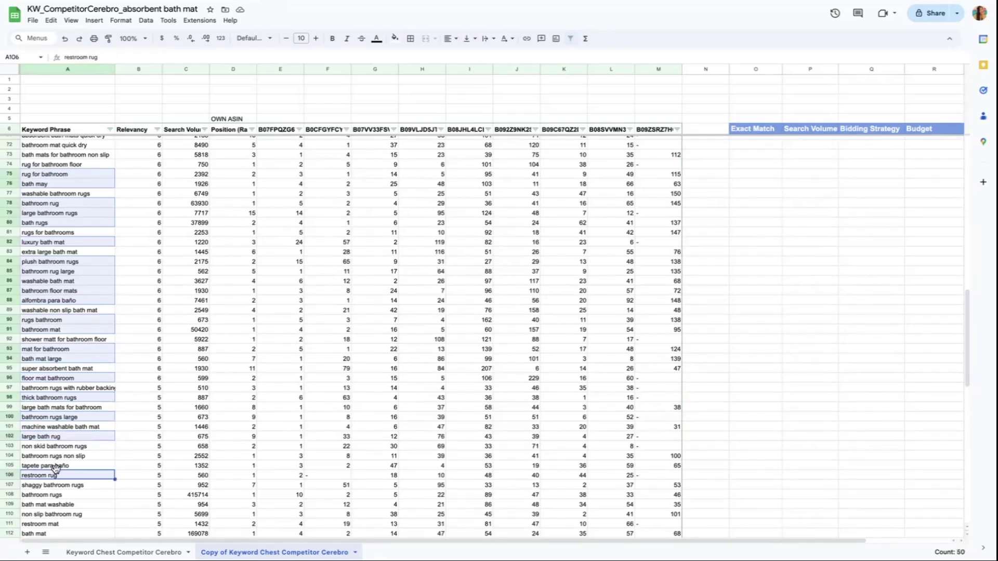
# - Extend the keyword selection with rows 105, 108, 111, 112, 114 to 116, 124, 125, 128 to 132, 134, 135 and 141
pyautogui.keyDown('ctrl'); pyautogui.click(56, 494); pyautogui.keyUp('ctrl')
pyautogui.moveTo(52, 524); pyautogui.dragTo(52, 533)
pyautogui.scroll(-3, 49, 499)
pyautogui.moveTo(44, 472); pyautogui.dragTo(44, 450)
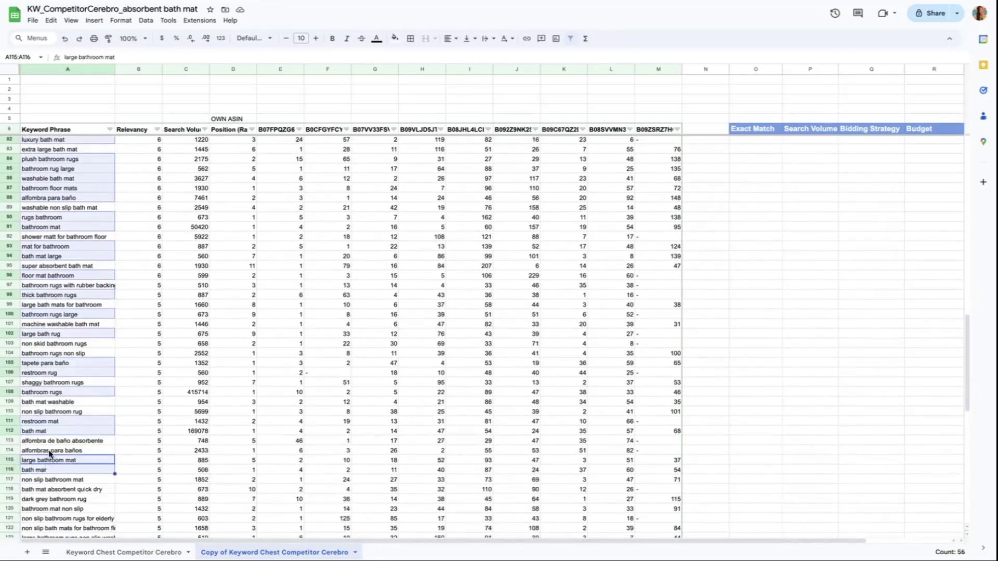
pyautogui.scroll(-1, 52, 514)
pyautogui.moveTo(59, 522); pyautogui.dragTo(62, 533)
pyautogui.scroll(-3, 80, 504)
pyautogui.moveTo(58, 476); pyautogui.dragTo(50, 516)
pyautogui.keyDown('ctrl'); pyautogui.click(53, 534); pyautogui.keyUp('ctrl')
pyautogui.scroll(-2, 56, 529)
pyautogui.keyDown('ctrl'); pyautogui.click(62, 490); pyautogui.keyUp('ctrl')
pyautogui.scroll(-2, 62, 516)
pyautogui.keyDown('ctrl'); pyautogui.click(71, 496); pyautogui.keyUp('ctrl')
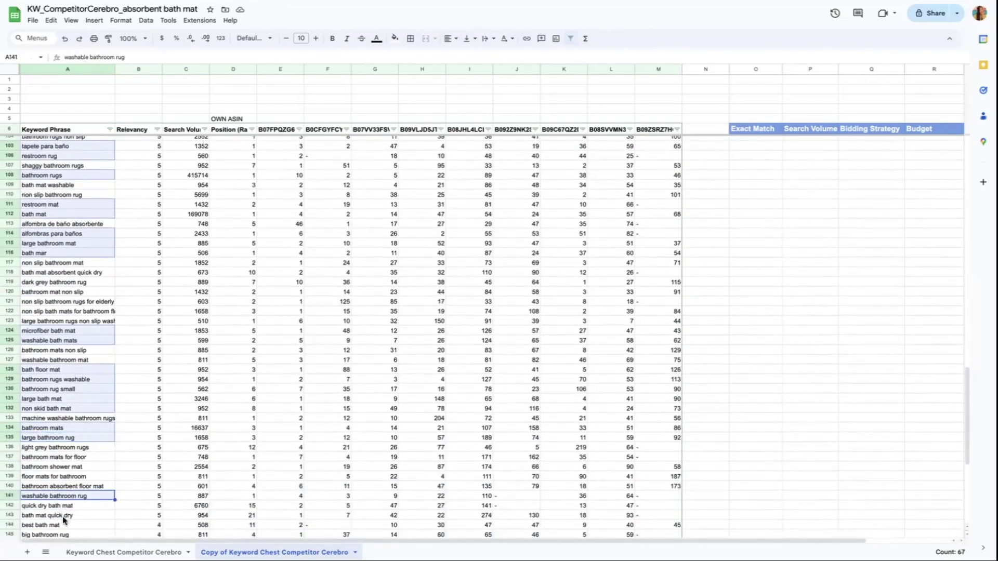
# - Extend the keyword selection with rows 144 to 147, 149 to 152, 157 and 158
pyautogui.keyDown('ctrl'); pyautogui.click(62, 525); pyautogui.keyUp('ctrl')
pyautogui.scroll(-1, 64, 514)
pyautogui.keyDown('ctrl'); pyautogui.click(63, 502); pyautogui.keyUp('ctrl')
pyautogui.keyDown('ctrl'); pyautogui.click(58, 512); pyautogui.keyUp('ctrl')
pyautogui.keyDown('ctrl'); pyautogui.click(59, 521); pyautogui.keyUp('ctrl')
pyautogui.scroll(-2, 65, 512)
pyautogui.keyDown('ctrl'); pyautogui.click(57, 478); pyautogui.keyUp('ctrl')
pyautogui.keyDown('ctrl'); pyautogui.click(55, 469); pyautogui.keyUp('ctrl')
pyautogui.moveTo(56, 482); pyautogui.dragTo(57, 498)
pyautogui.scroll(-2, 58, 502)
pyautogui.keyDown('ctrl'); pyautogui.click(61, 512); pyautogui.keyUp('ctrl')
pyautogui.scroll(-2, 65, 513)
pyautogui.hotkey('shift', 'Down')
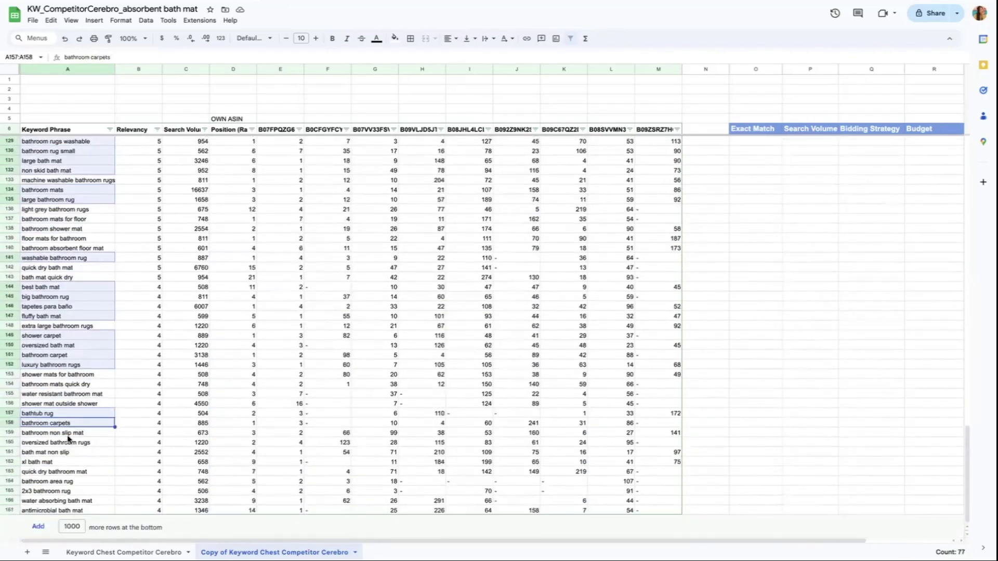
# - Add the keywords in rows 160, 162, 164, 165 and 167 to the selection
pyautogui.keyDown('ctrl'); pyautogui.click(71, 447); pyautogui.keyUp('ctrl')
pyautogui.keyDown('ctrl'); pyautogui.click(61, 461); pyautogui.keyUp('ctrl')
pyautogui.keyDown('ctrl'); pyautogui.click(59, 482); pyautogui.keyUp('ctrl')
pyautogui.keyDown('ctrl'); pyautogui.click(58, 491); pyautogui.keyUp('ctrl')
pyautogui.keyDown('ctrl'); pyautogui.click(65, 510); pyautogui.keyUp('ctrl')
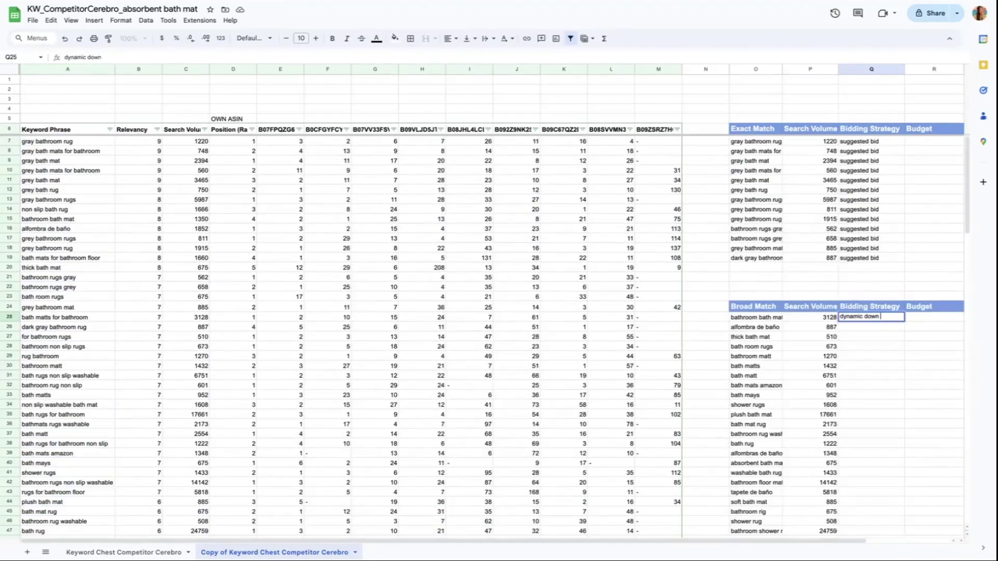
# - Fill the Broad Match table's Bidding Strategy column, Q25:Q106, with "dynamic down only"
pyautogui.click(881, 365)
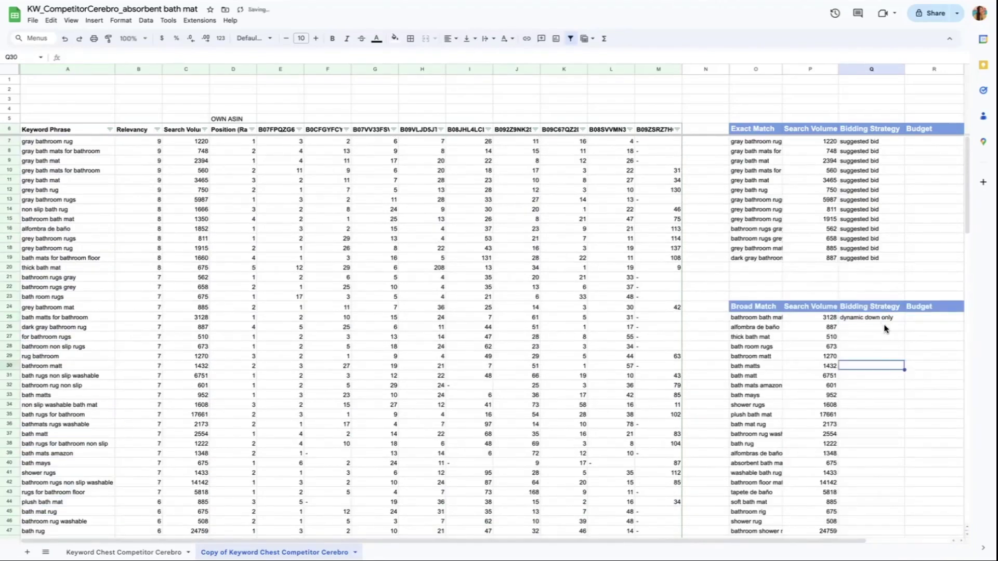
pyautogui.click(881, 319)
pyautogui.moveTo(881, 327); pyautogui.dragTo(880, 386)
pyautogui.hotkey('ctrl', 'v')
pyautogui.scroll(5, 918, 364)
pyautogui.scroll(10, 923, 354)
# - Enter a $10 budget in R25 and copy it down the Broad Match table's Budget column to R106
pyautogui.click(922, 317)
pyautogui.write('<')
pyautogui.press('BackSpace')
pyautogui.write('$10')
pyautogui.click(922, 356)
pyautogui.click(921, 319)
pyautogui.hotkey('ctrl', 'c')
pyautogui.moveTo(922, 327); pyautogui.dragTo(935, 388)
pyautogui.hotkey('ctrl', 'v')
pyautogui.scroll(15, 883, 415)
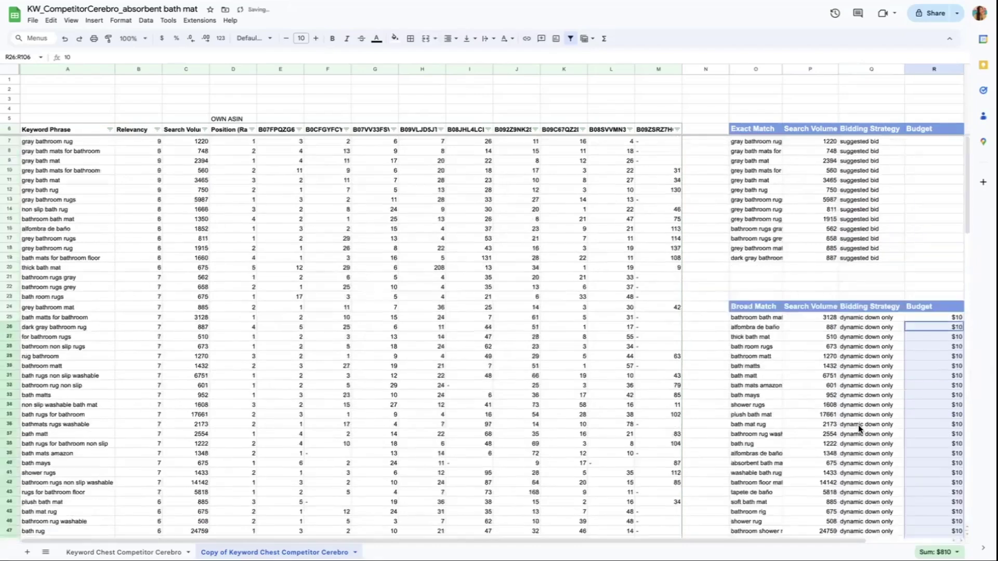
pyautogui.click(900, 268)
# - Fill the Broad Match header row O24:R24 with orange
pyautogui.moveTo(755, 307); pyautogui.dragTo(933, 307)
pyautogui.click(395, 38)
pyautogui.click(421, 83)
pyautogui.scroll(-10, 932, 330)
pyautogui.scroll(6, 930, 330)
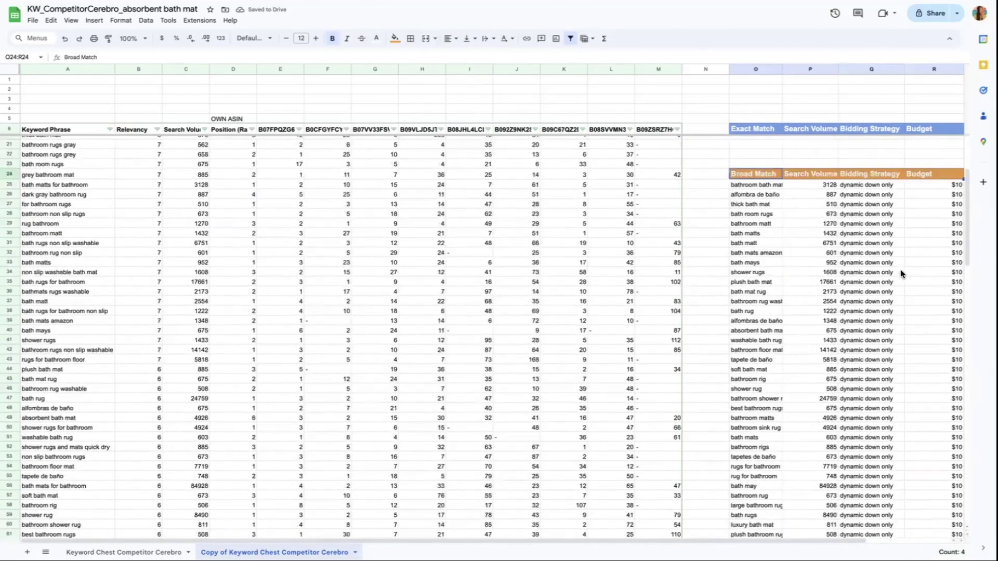
pyautogui.scroll(5, 828, 275)
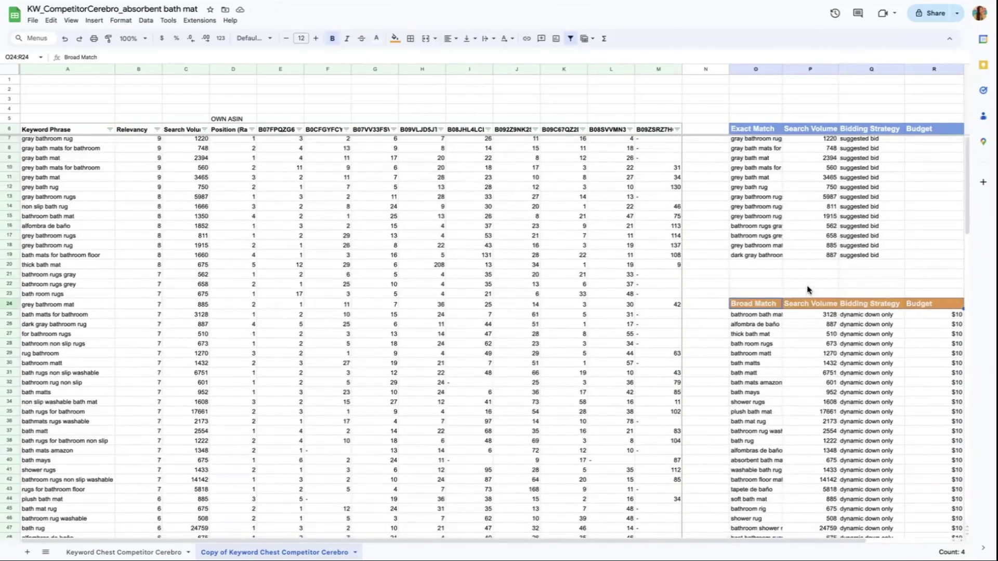
# - Copy the Broad Match header row to O109:R109, below the end of the broad match keyword list
pyautogui.scroll(-20, 832, 360)
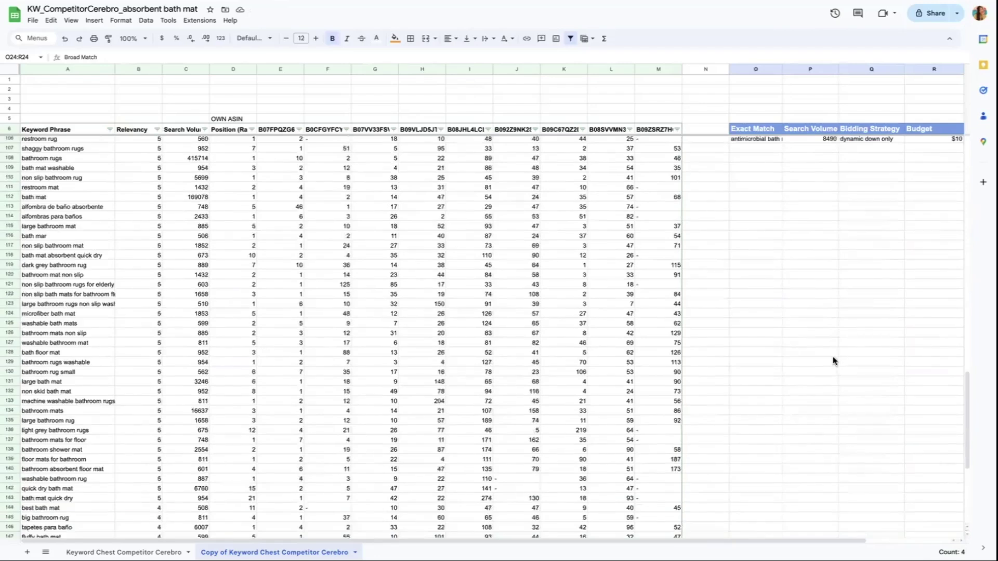
pyautogui.click(745, 379)
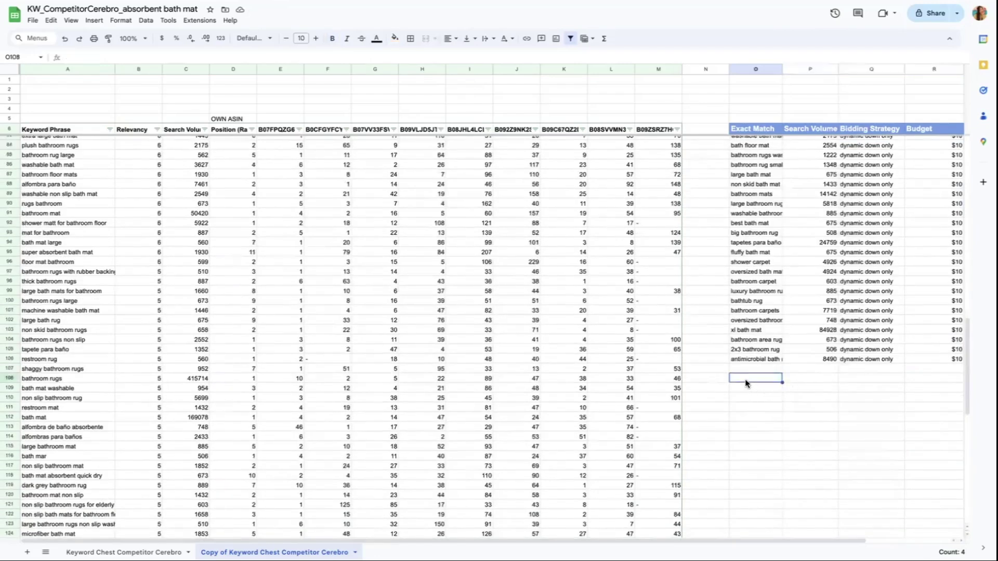
pyautogui.click(744, 387)
pyautogui.hotkey('ctrl', 'v')
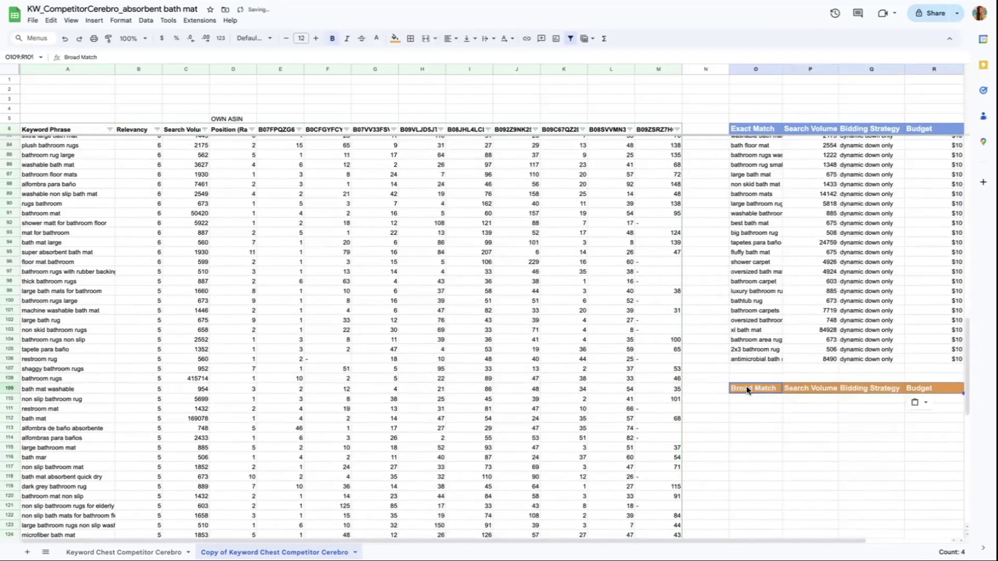
# - Rename the copied header in O109 to "Phrase Match" and fill its header row with purple
pyautogui.doubleClick(748, 388)
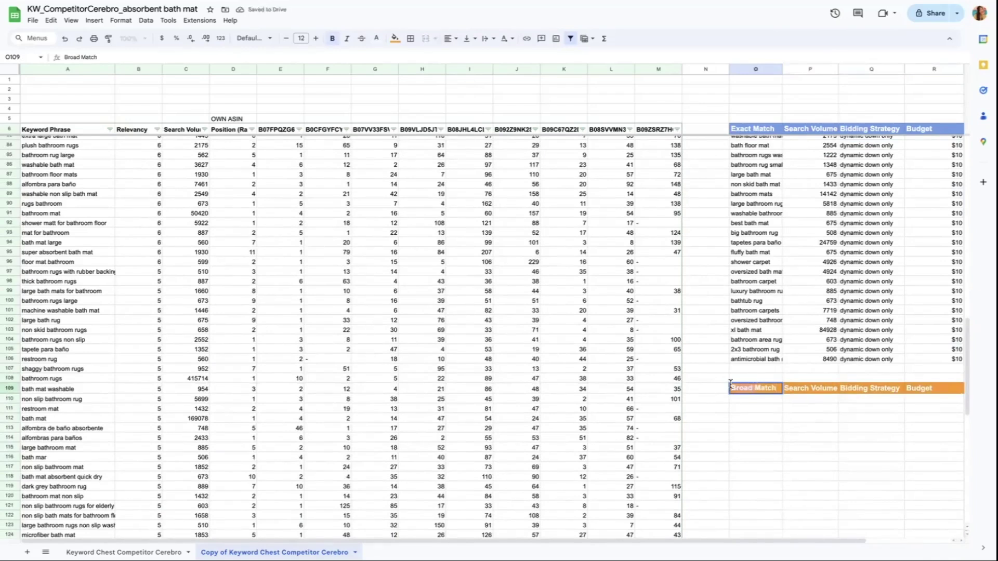
pyautogui.moveTo(748, 388); pyautogui.dragTo(931, 388)
pyautogui.click(395, 38)
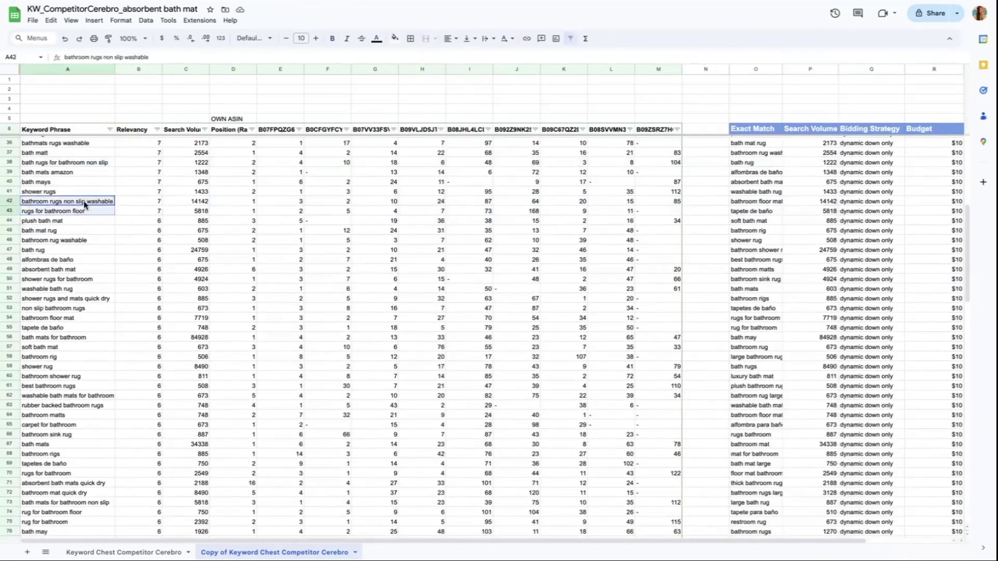
# - Select the keywords and search volumes in rows 19, 25, 28, 31, 32, 34, 35, 38, 42 and 43 together
pyautogui.keyDown('ctrl'); pyautogui.click(196, 203); pyautogui.keyUp('ctrl')
pyautogui.keyDown('ctrl'); pyautogui.click(88, 176); pyautogui.keyUp('ctrl')
pyautogui.keyDown('ctrl'); pyautogui.click(201, 177); pyautogui.keyUp('ctrl')
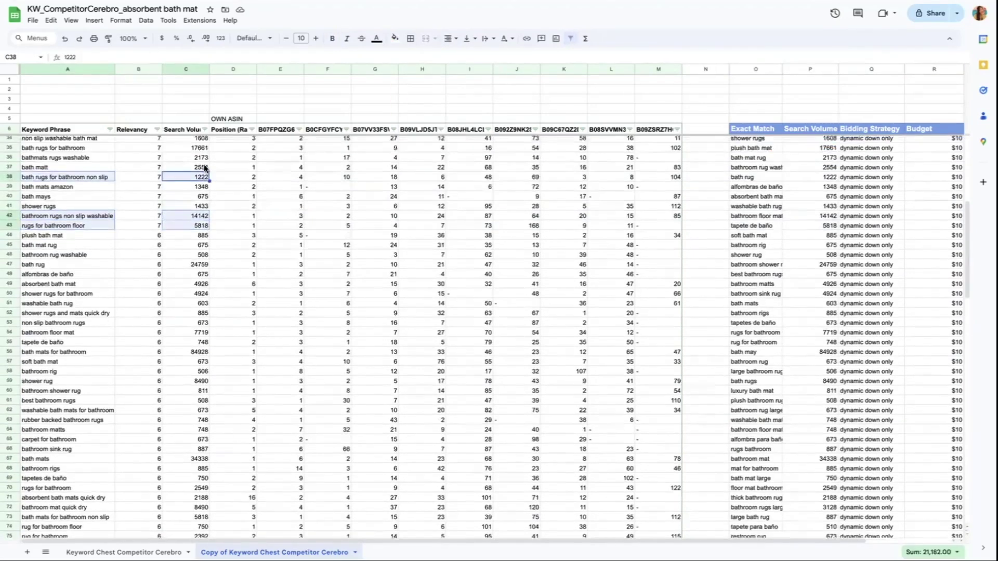
pyautogui.scroll(5, 200, 207)
pyautogui.keyDown('ctrl'); pyautogui.click(89, 228); pyautogui.keyUp('ctrl')
pyautogui.keyDown('ctrl'); pyautogui.click(201, 227); pyautogui.keyUp('ctrl')
pyautogui.keyDown('ctrl'); pyautogui.click(89, 287); pyautogui.keyUp('ctrl')
pyautogui.keyDown('ctrl'); pyautogui.click(89, 356); pyautogui.keyUp('ctrl')
pyautogui.keyDown('ctrl'); pyautogui.click(186, 357); pyautogui.keyUp('ctrl')
pyautogui.keyDown('ctrl'); pyautogui.click(96, 375); pyautogui.keyUp('ctrl')
pyautogui.keyDown('ctrl'); pyautogui.click(189, 375); pyautogui.keyUp('ctrl')
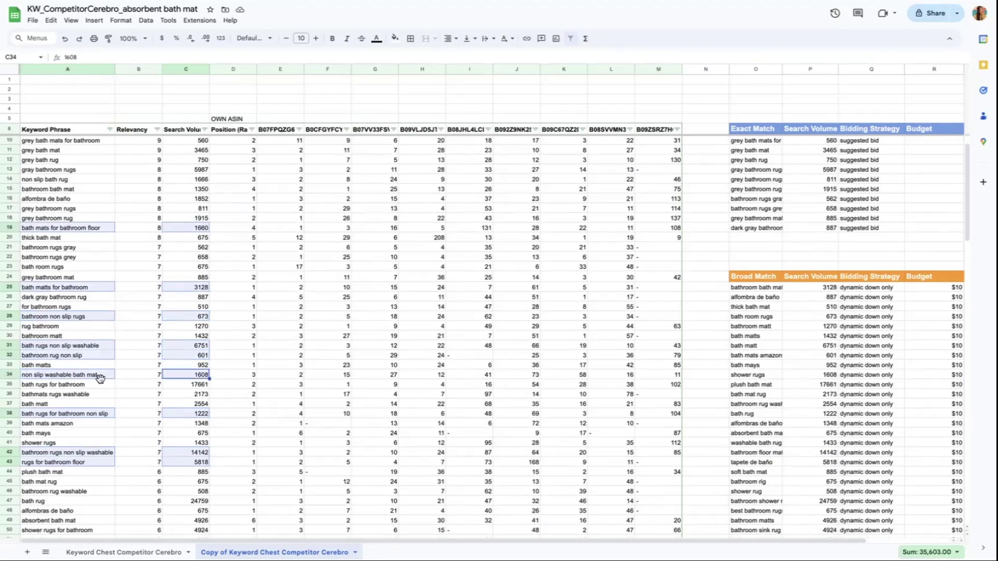
pyautogui.keyDown('ctrl'); pyautogui.click(96, 385); pyautogui.keyUp('ctrl')
pyautogui.keyDown('ctrl'); pyautogui.click(190, 385); pyautogui.keyUp('ctrl')
# - Extend the selection with the keywords and search volumes in rows 50, 52, 53, 56, 62, 63 and 71 to 74
pyautogui.scroll(-3, 94, 358)
pyautogui.keyDown('ctrl'); pyautogui.click(81, 381); pyautogui.keyUp('ctrl')
pyautogui.keyDown('ctrl'); pyautogui.click(190, 382); pyautogui.keyUp('ctrl')
pyautogui.scroll(-3, 95, 359)
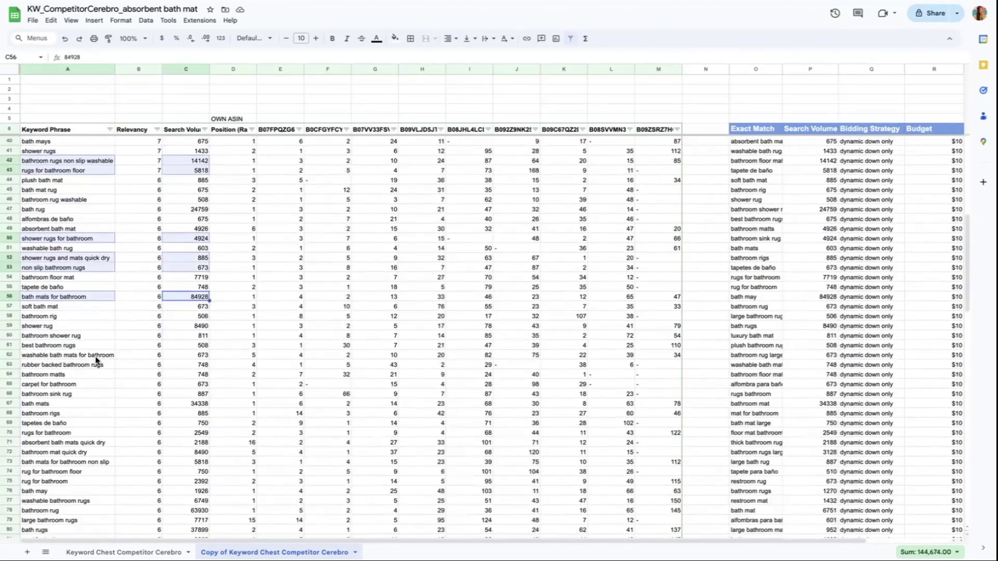
pyautogui.keyDown('ctrl'); pyautogui.click(96, 355); pyautogui.keyUp('ctrl')
pyautogui.keyDown('ctrl'); pyautogui.click(188, 355); pyautogui.keyUp('ctrl')
pyautogui.keyDown('ctrl'); pyautogui.click(96, 364); pyautogui.keyUp('ctrl')
pyautogui.keyDown('ctrl'); pyautogui.click(188, 365); pyautogui.keyUp('ctrl')
pyautogui.scroll(-1, 103, 409)
pyautogui.keyDown('ctrl'); pyautogui.click(89, 392); pyautogui.keyUp('ctrl')
pyautogui.keyDown('ctrl'); pyautogui.click(188, 392); pyautogui.keyUp('ctrl')
pyautogui.scroll(-1, 93, 392)
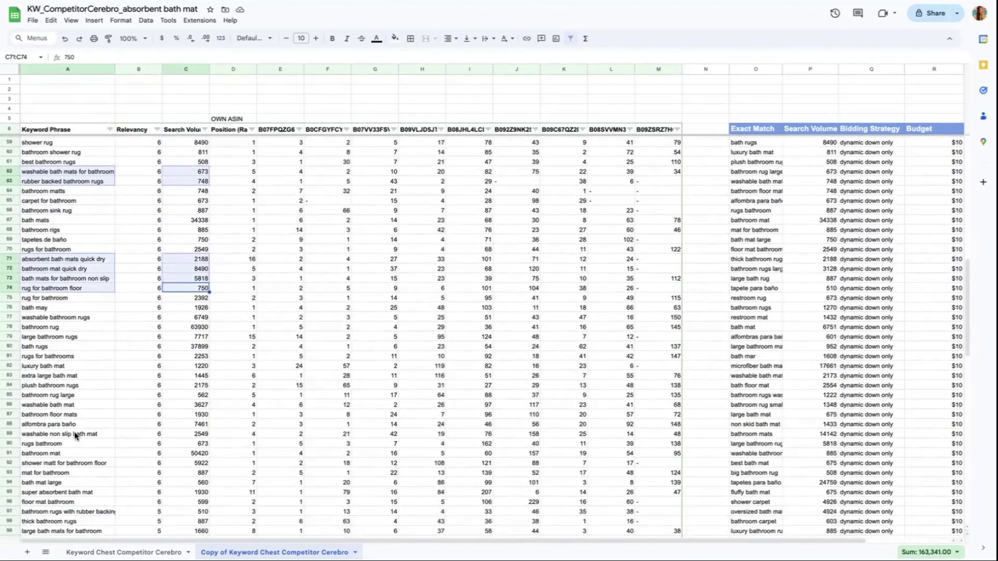
# - Extend the selection with the keywords and search volumes in rows 89, 92, 95, 97, 99, 101, 103, 104, 110 and 113
pyautogui.keyDown('ctrl'); pyautogui.click(76, 434); pyautogui.keyUp('ctrl')
pyautogui.keyDown('ctrl'); pyautogui.click(188, 434); pyautogui.keyUp('ctrl')
pyautogui.scroll(-2, 156, 426)
pyautogui.keyDown('ctrl'); pyautogui.click(76, 375); pyautogui.keyUp('ctrl')
pyautogui.keyDown('ctrl'); pyautogui.click(188, 375); pyautogui.keyUp('ctrl')
pyautogui.keyDown('ctrl'); pyautogui.click(77, 404); pyautogui.keyUp('ctrl')
pyautogui.keyDown('ctrl'); pyautogui.click(189, 404); pyautogui.keyUp('ctrl')
pyautogui.scroll(-1, 63, 408)
pyautogui.keyDown('ctrl'); pyautogui.click(78, 413); pyautogui.keyUp('ctrl')
pyautogui.keyDown('ctrl'); pyautogui.click(195, 413); pyautogui.keyUp('ctrl')
pyautogui.keyDown('ctrl'); pyautogui.click(78, 423); pyautogui.keyUp('ctrl')
pyautogui.keyDown('ctrl'); pyautogui.click(197, 424); pyautogui.keyUp('ctrl')
pyautogui.keyDown('ctrl'); pyautogui.click(83, 482); pyautogui.keyUp('ctrl')
pyautogui.keyDown('ctrl'); pyautogui.click(197, 481); pyautogui.keyUp('ctrl')
pyautogui.scroll(-6, 130, 363)
# - Extend the selection with the keywords and search volumes in rows 117 to 123, 133 and 136
pyautogui.keyDown('ctrl'); pyautogui.click(79, 232); pyautogui.keyUp('ctrl')
pyautogui.keyDown('ctrl'); pyautogui.click(190, 232); pyautogui.keyUp('ctrl')
pyautogui.keyDown('ctrl'); pyautogui.click(83, 241); pyautogui.keyUp('ctrl')
pyautogui.keyDown('ctrl'); pyautogui.click(190, 241); pyautogui.keyUp('ctrl')
pyautogui.keyDown('ctrl'); pyautogui.click(84, 251); pyautogui.keyUp('ctrl')
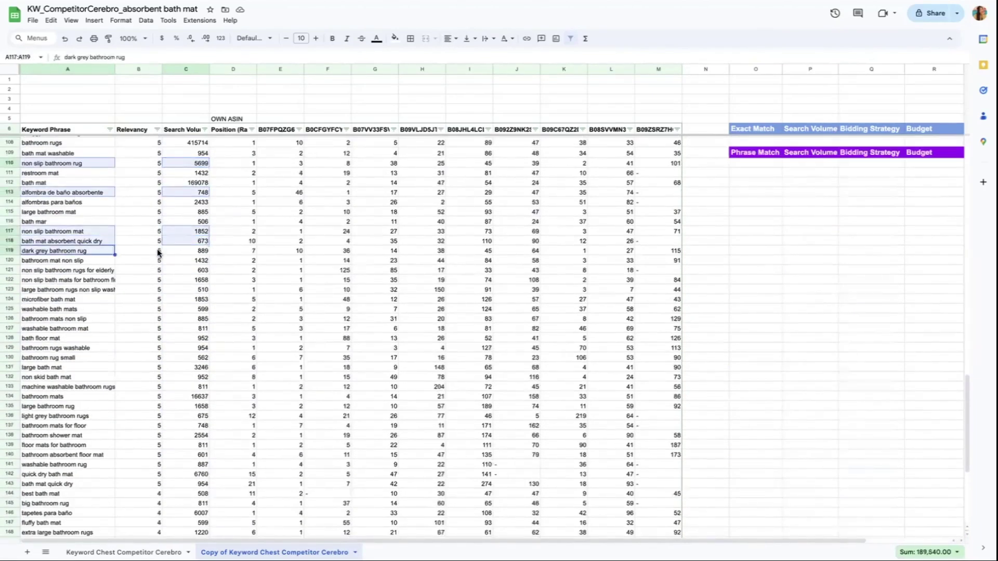
pyautogui.keyDown('ctrl'); pyautogui.click(190, 251); pyautogui.keyUp('ctrl')
pyautogui.keyDown('ctrl'); pyautogui.click(190, 261); pyautogui.keyUp('ctrl')
pyautogui.scroll(-1, 94, 337)
pyautogui.keyDown('ctrl'); pyautogui.click(84, 339); pyautogui.keyUp('ctrl')
pyautogui.keyDown('ctrl'); pyautogui.click(192, 340); pyautogui.keyUp('ctrl')
pyautogui.keyDown('ctrl'); pyautogui.click(83, 369); pyautogui.keyUp('ctrl')
pyautogui.keyDown('ctrl'); pyautogui.click(195, 368); pyautogui.keyUp('ctrl')
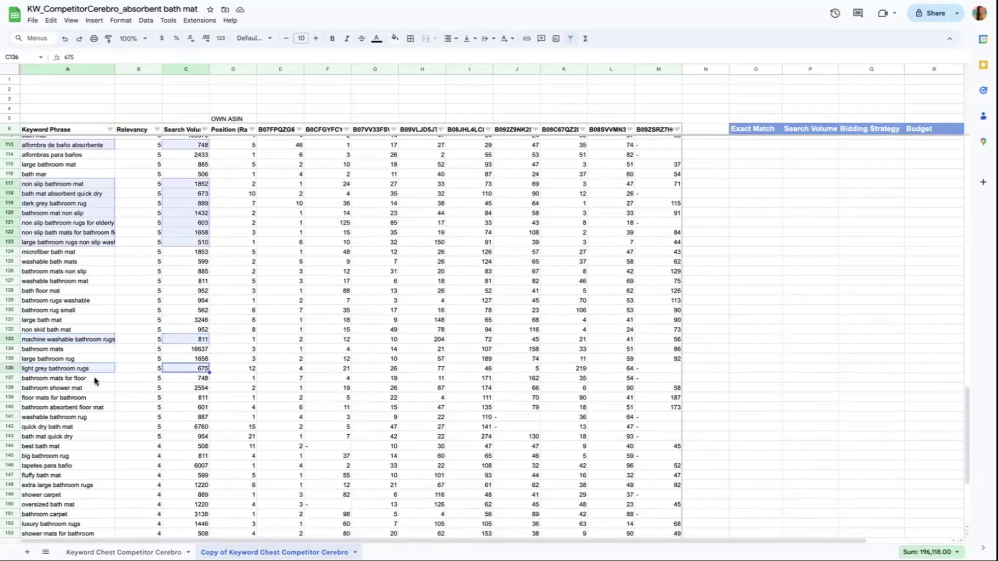
# - Extend the selection with the keywords and search volumes in rows 137 and 139 and the remaining phrase match candidates down to row 166
pyautogui.keyDown('ctrl'); pyautogui.click(88, 378); pyautogui.keyUp('ctrl')
pyautogui.keyDown('ctrl'); pyautogui.click(195, 379); pyautogui.keyUp('ctrl')
pyautogui.keyDown('ctrl'); pyautogui.click(83, 398); pyautogui.keyUp('ctrl')
pyautogui.scroll(-1, 90, 411)
pyautogui.keyDown('ctrl'); pyautogui.click(68, 438); pyautogui.keyUp('ctrl')
pyautogui.keyDown('ctrl'); pyautogui.click(193, 437); pyautogui.keyUp('ctrl')
pyautogui.keyDown('ctrl'); pyautogui.click(78, 486); pyautogui.keyUp('ctrl')
pyautogui.keyDown('ctrl'); pyautogui.click(197, 486); pyautogui.keyUp('ctrl')
pyautogui.keyDown('ctrl'); pyautogui.click(78, 496); pyautogui.keyUp('ctrl')
pyautogui.keyDown('ctrl'); pyautogui.click(197, 495); pyautogui.keyUp('ctrl')
pyautogui.keyDown('ctrl'); pyautogui.click(81, 505); pyautogui.keyUp('ctrl')
pyautogui.scroll(-2, 81, 454)
pyautogui.keyDown('ctrl'); pyautogui.click(78, 432); pyautogui.keyUp('ctrl')
pyautogui.keyDown('ctrl'); pyautogui.click(186, 432); pyautogui.keyUp('ctrl')
pyautogui.keyDown('ctrl'); pyautogui.click(78, 472); pyautogui.keyUp('ctrl')
pyautogui.keyDown('ctrl'); pyautogui.click(185, 471); pyautogui.keyUp('ctrl')
pyautogui.keyDown('ctrl'); pyautogui.click(78, 500); pyautogui.keyUp('ctrl')
pyautogui.keyDown('ctrl'); pyautogui.click(186, 500); pyautogui.keyUp('ctrl')
# - Copy the selected keywords and search volumes and paste them under the Phrase Match header, starting in O110
pyautogui.hotkey('ctrl', 'c')
pyautogui.scroll(20, 871, 321)
pyautogui.scroll(-5, 772, 425)
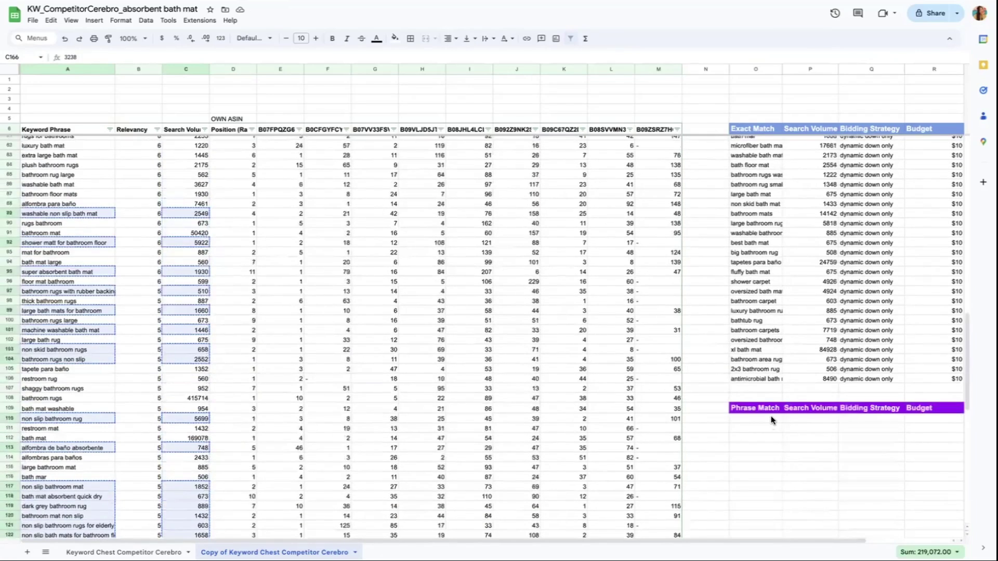
pyautogui.click(768, 417)
pyautogui.hotkey('ctrl', 'v')
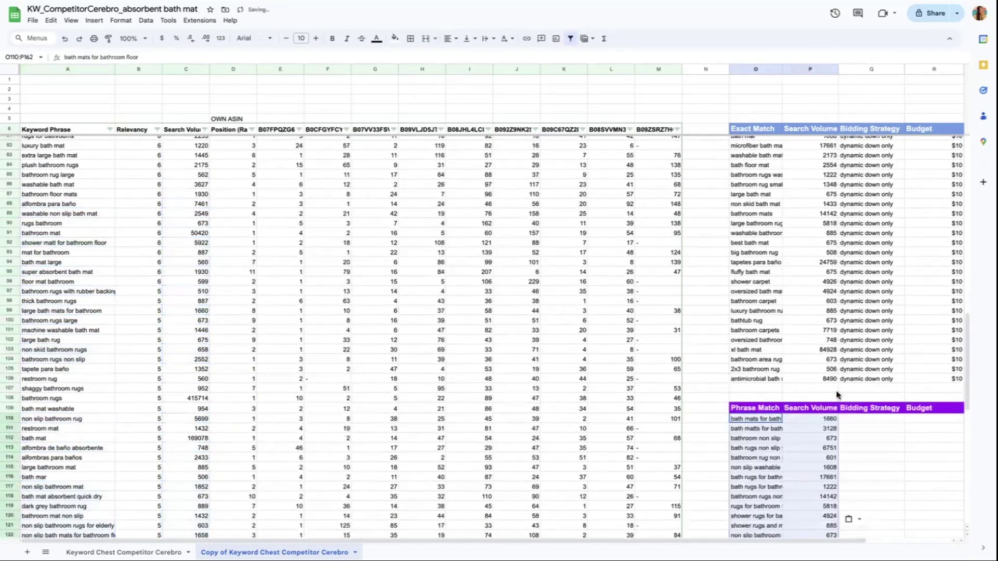
pyautogui.scroll(-1, 875, 431)
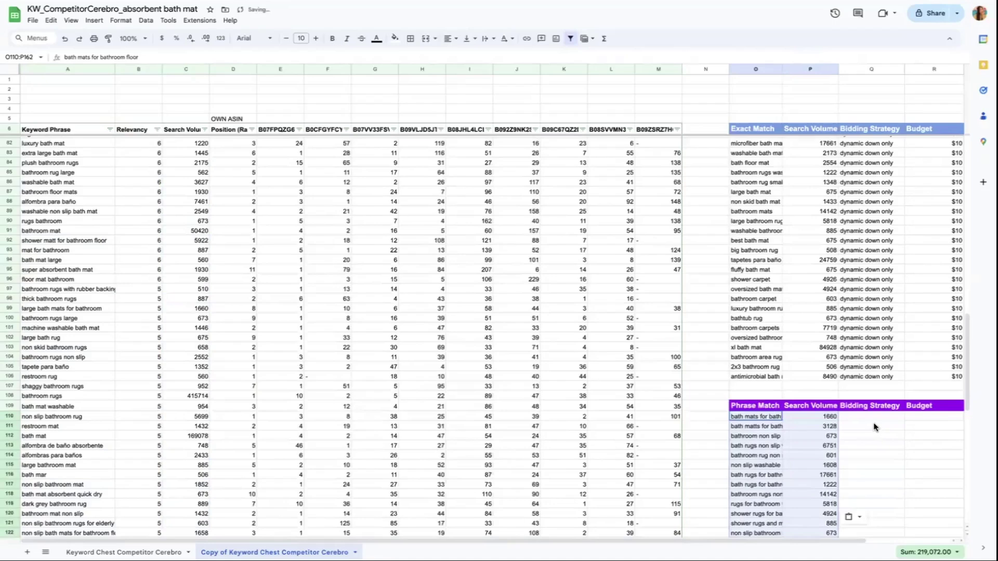
# - Copy the "dynamic down only" entries from the Exact Match table into the Bidding Strategy column of the Phrase Match table
pyautogui.hotkey('shift', 'Left')
pyautogui.scroll(6, 875, 428)
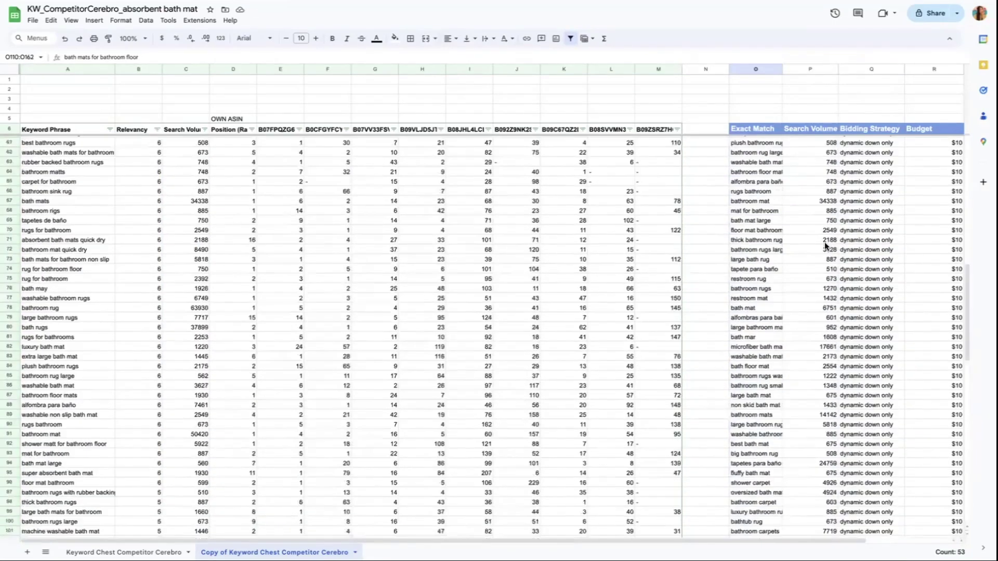
pyautogui.scroll(-5, 826, 247)
pyautogui.moveTo(866, 182); pyautogui.dragTo(864, 397)
pyautogui.hotkey('ctrl', 'c')
pyautogui.moveTo(863, 436); pyautogui.dragTo(858, 460)
pyautogui.hotkey('ctrl', 'v')
pyautogui.moveTo(872, 336); pyautogui.dragTo(868, 404)
pyautogui.hotkey('ctrl', 'c')
pyautogui.click(864, 405)
pyautogui.hotkey('ctrl', 'v')
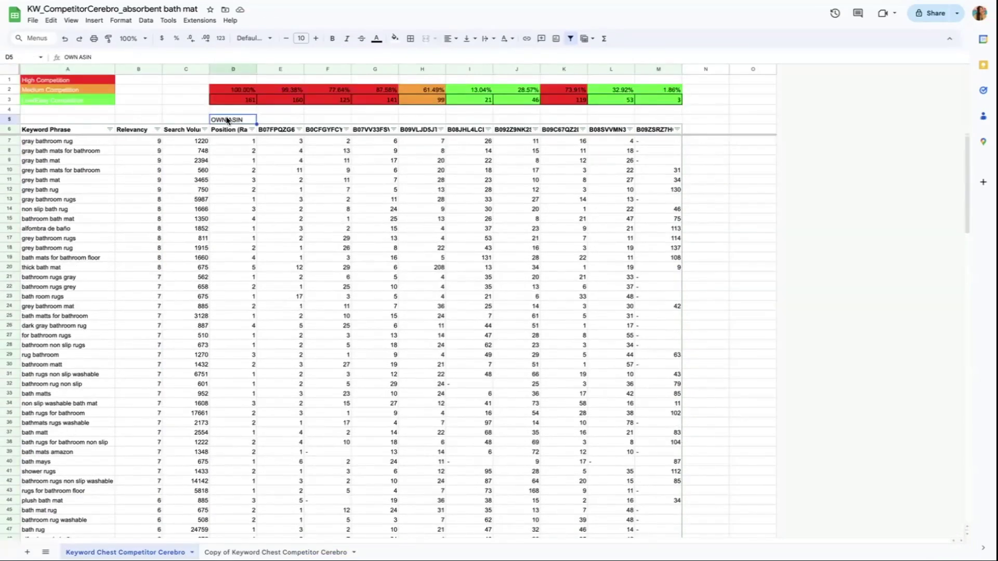
# - Open the SONORO KATE Bathroom Rugs listing (B09ZSRZ7HG) from the Xray results on Amazon and examine its price, description and sales history
pyautogui.click(652, 134)
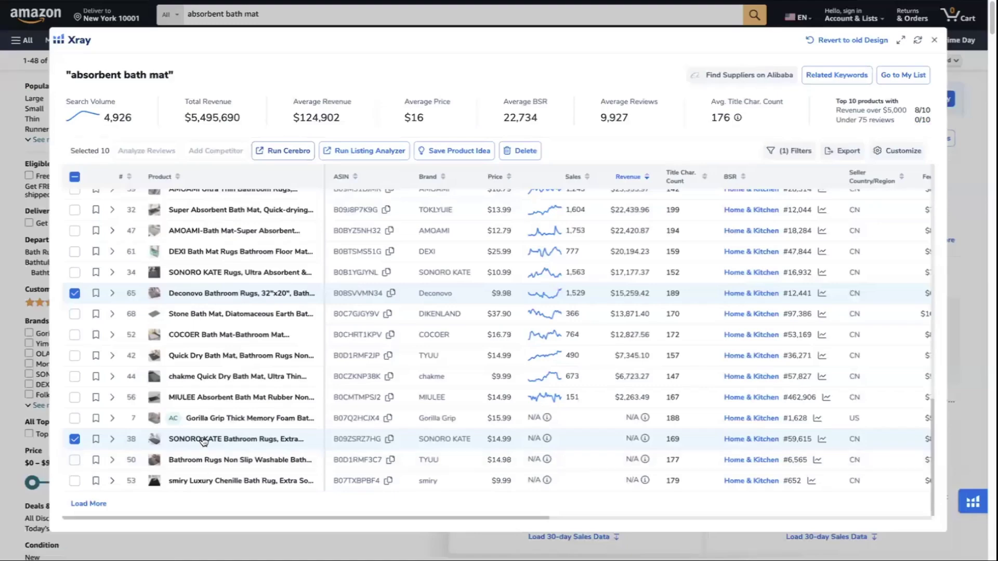
pyautogui.click(290, 439)
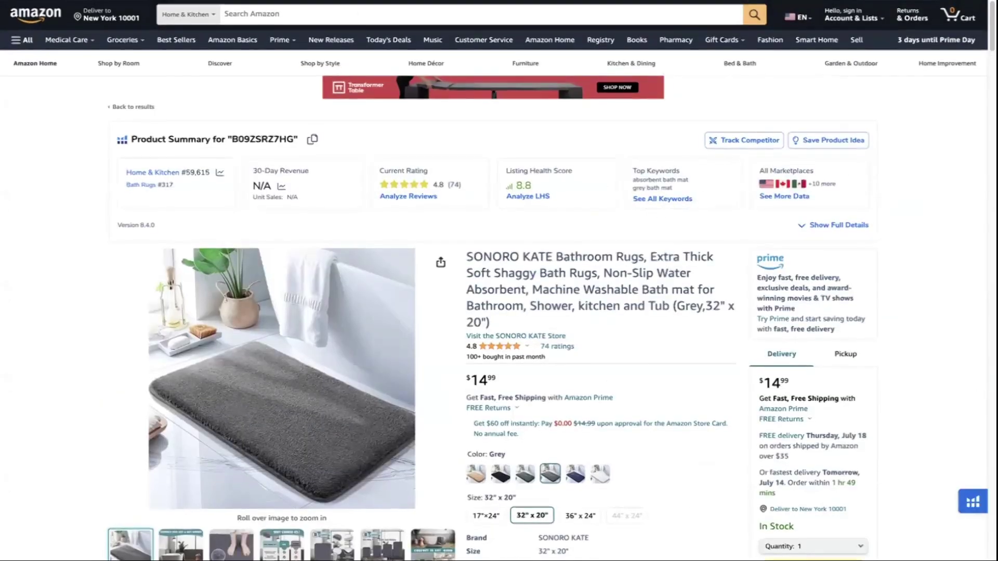
pyautogui.scroll(-4, 768, 394)
pyautogui.scroll(-4, 971, 384)
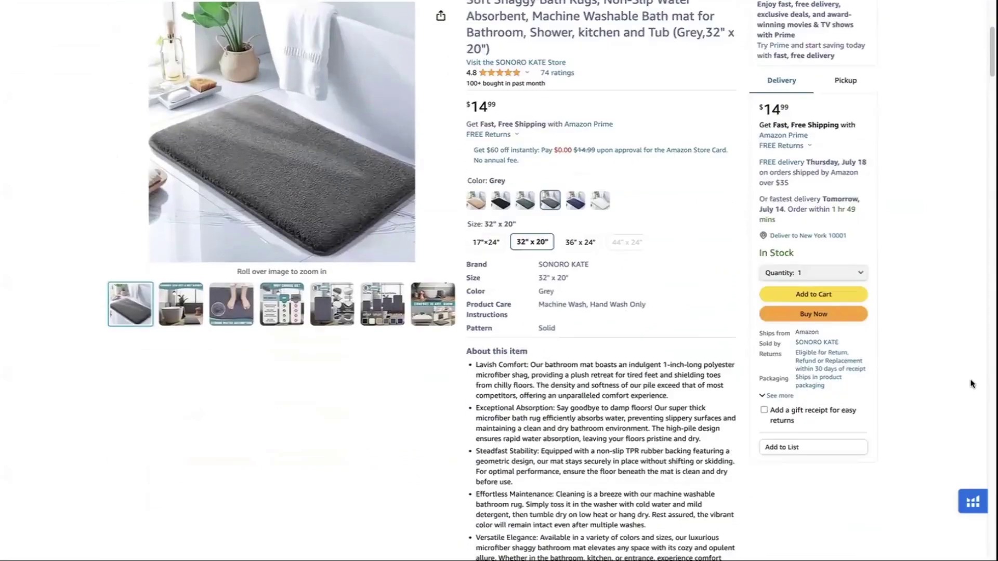
pyautogui.scroll(-2, 971, 384)
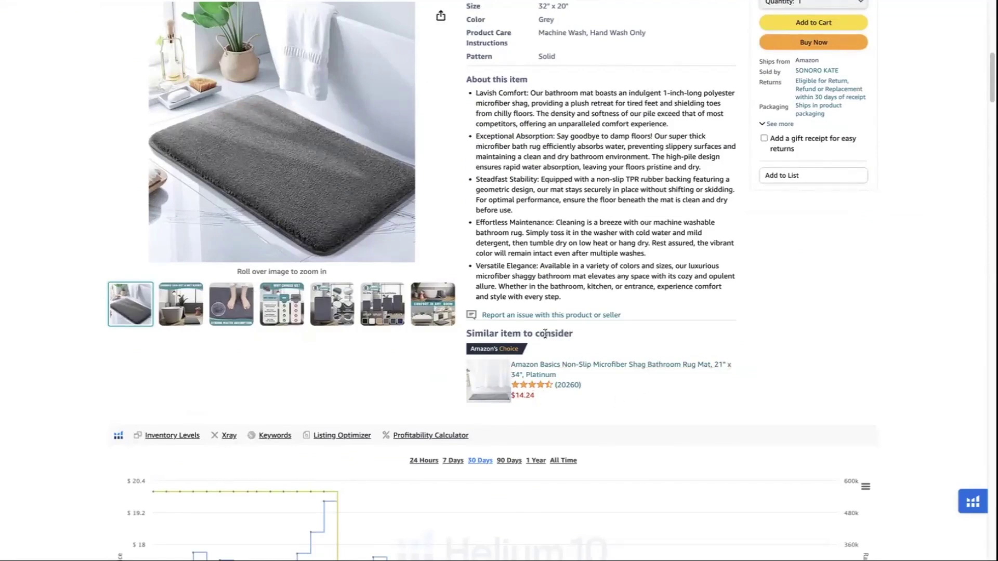
pyautogui.scroll(-5, 841, 341)
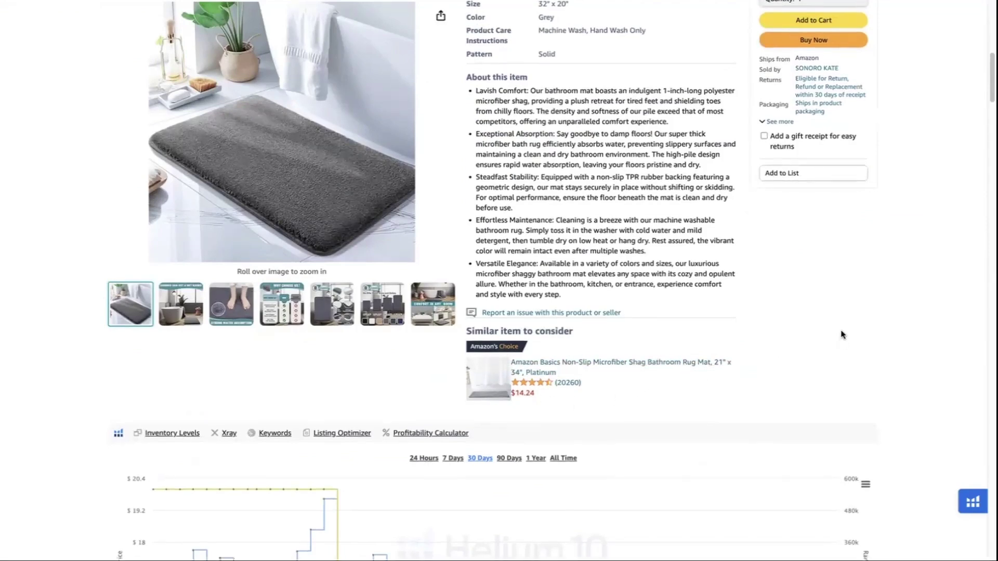
pyautogui.scroll(4, 841, 334)
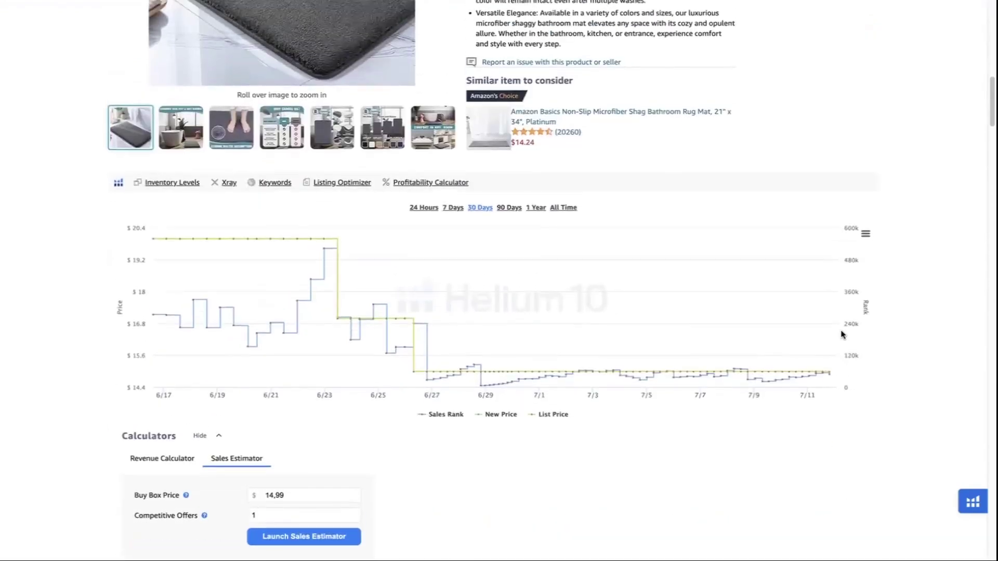
pyautogui.scroll(4, 843, 333)
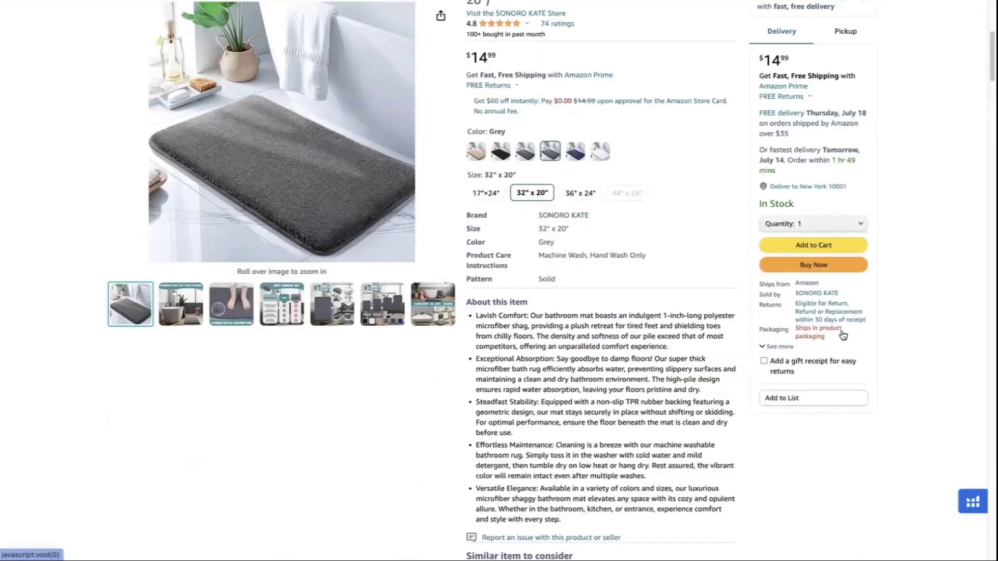
pyautogui.scroll(3, 842, 334)
pyautogui.scroll(-8, 843, 334)
# - Open the similar Amazon Basics Non-Slip Microfiber Shag Bathroom Rug Mat listing and examine its rating, price and description
pyautogui.click(525, 340)
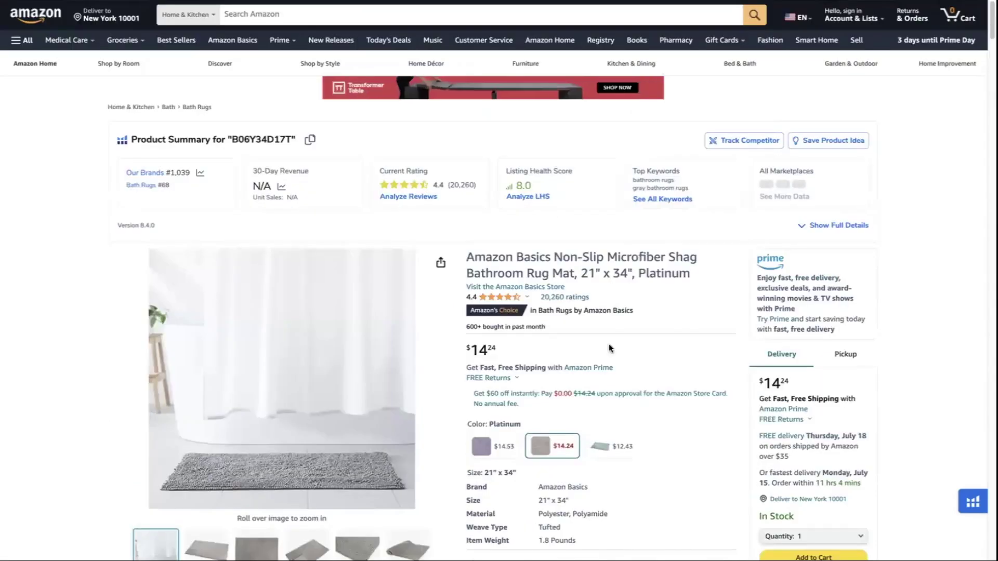
pyautogui.scroll(-2, 654, 325)
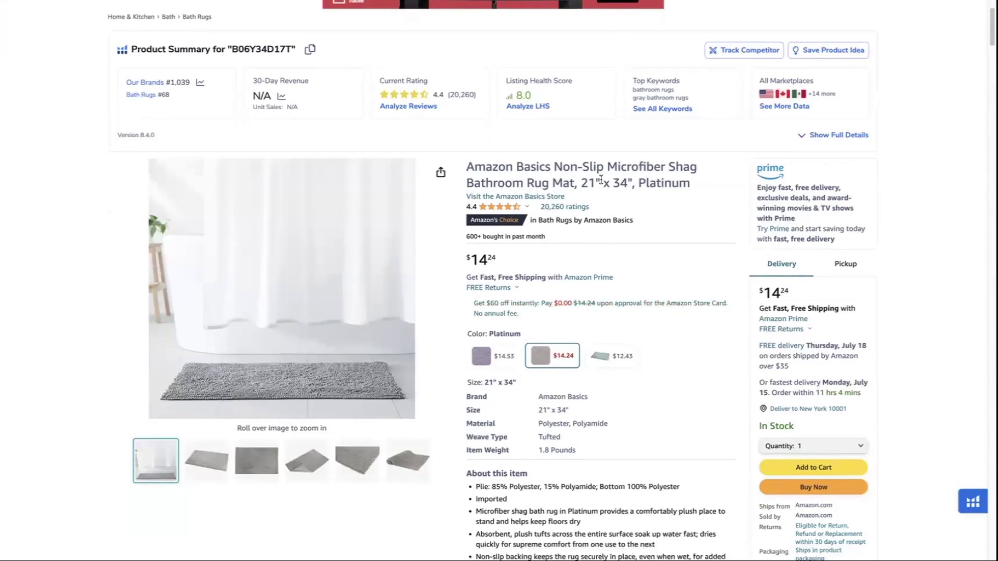
pyautogui.scroll(-1, 704, 359)
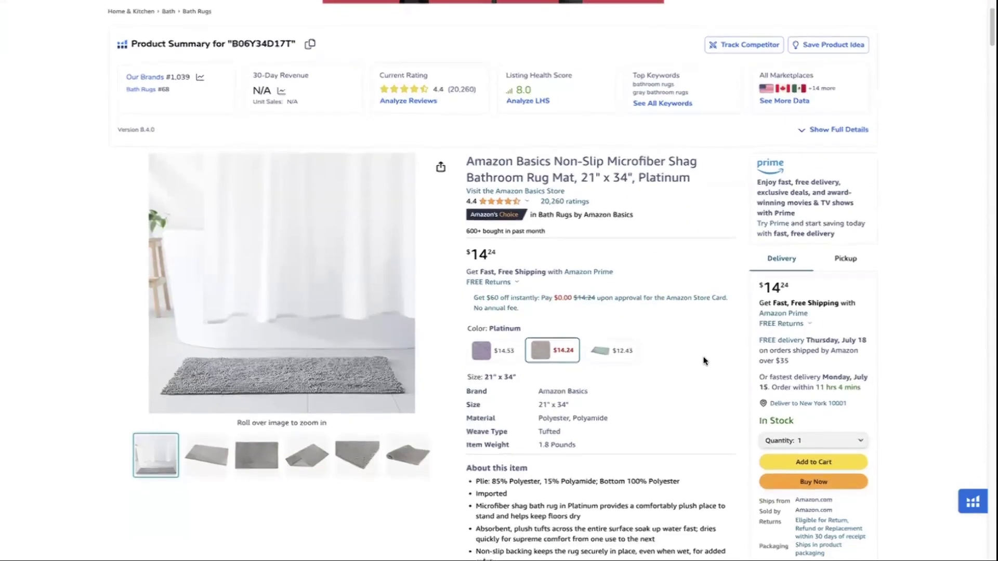
pyautogui.scroll(-4, 704, 356)
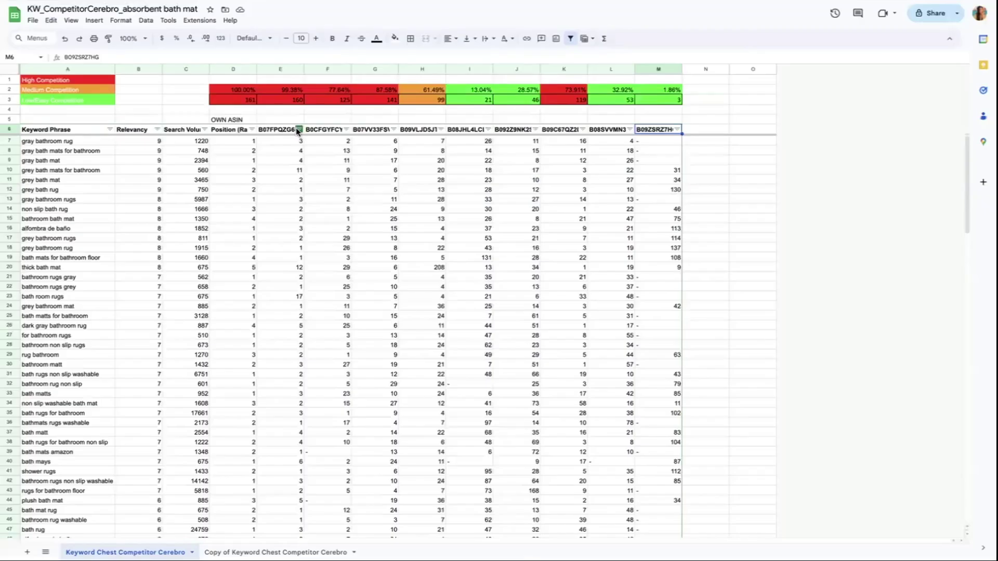
# - Return to the Xray results, open the Gorilla Grip Bath Rug 24x17 listing, and examine its title, images, description and related products
pyautogui.click(286, 128)
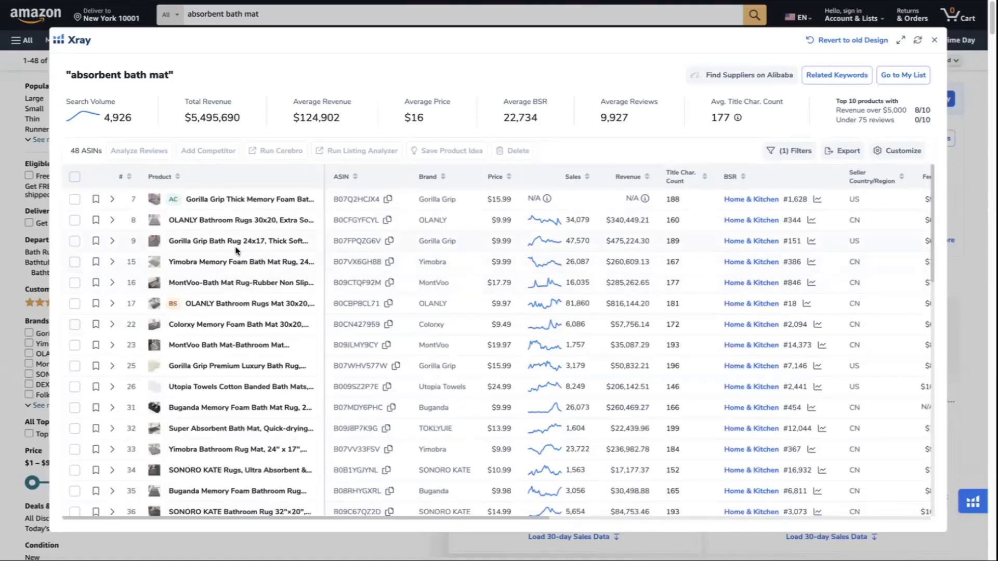
pyautogui.click(232, 243)
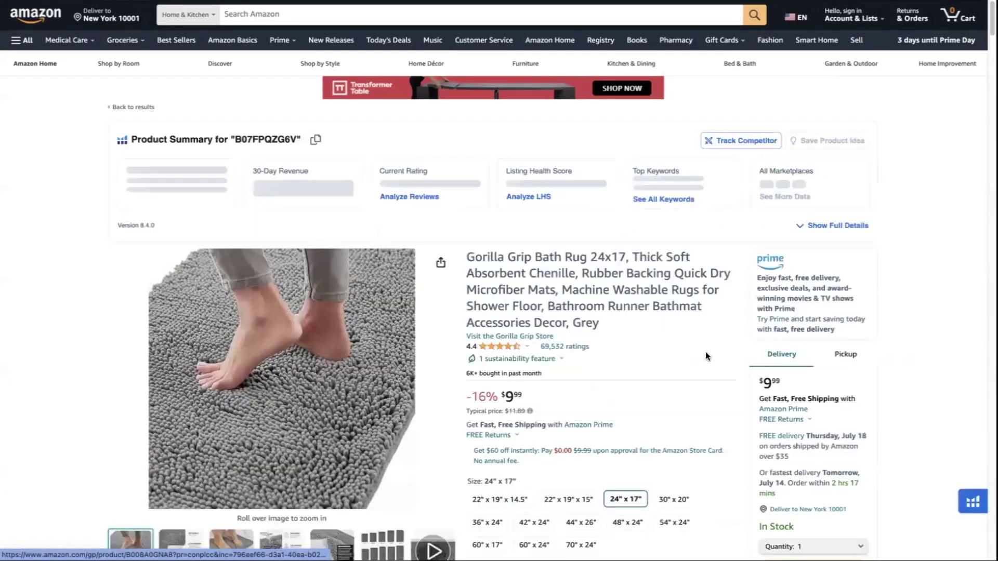
pyautogui.scroll(-5, 706, 351)
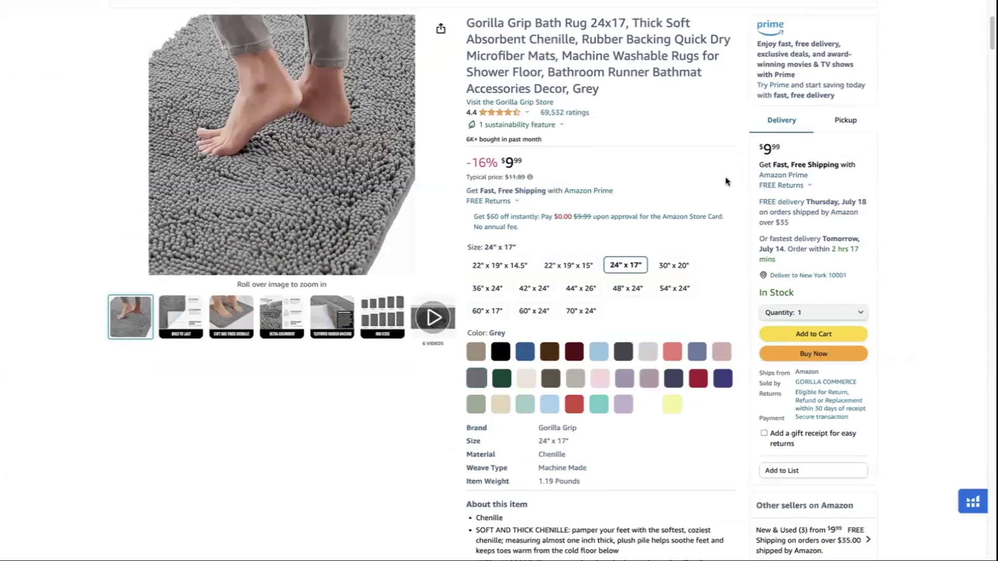
pyautogui.scroll(1, 727, 182)
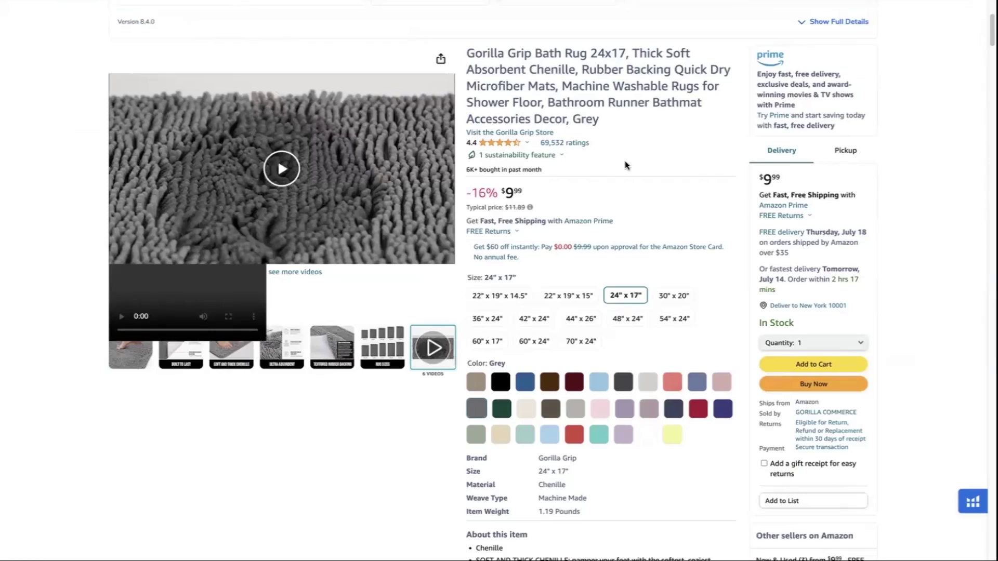
pyautogui.scroll(-3, 724, 330)
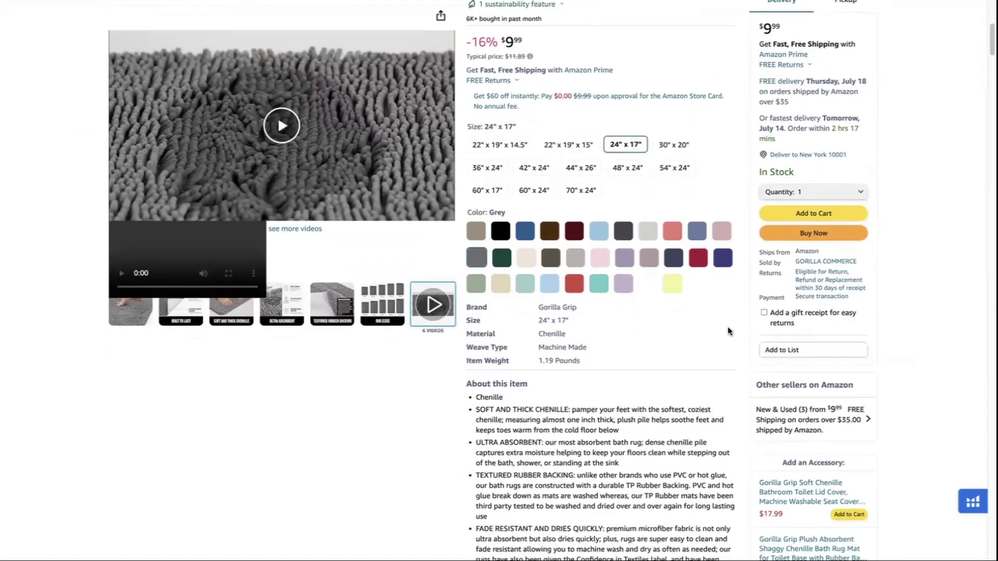
pyautogui.scroll(-6, 728, 331)
pyautogui.scroll(-4, 728, 331)
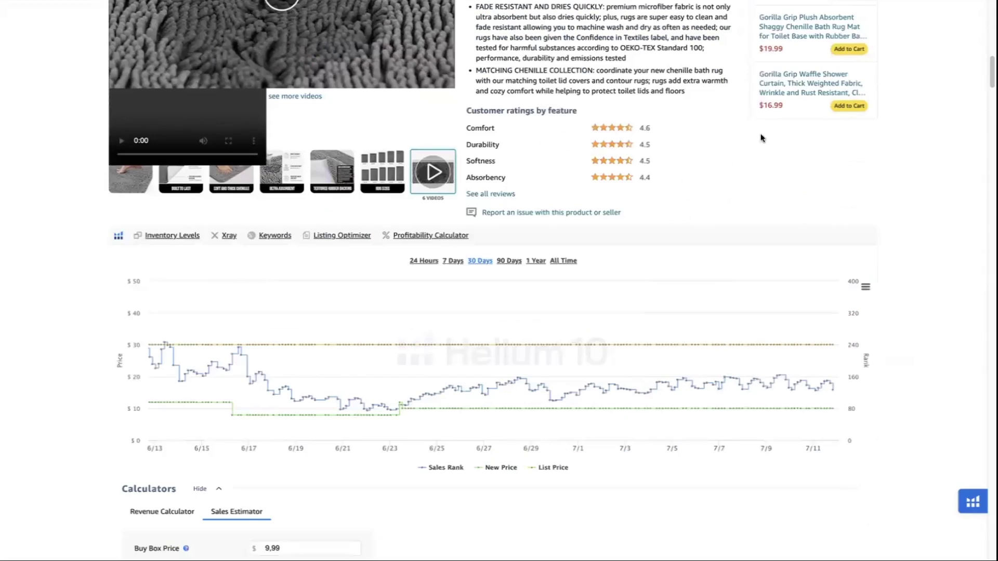
pyautogui.scroll(-10, 704, 229)
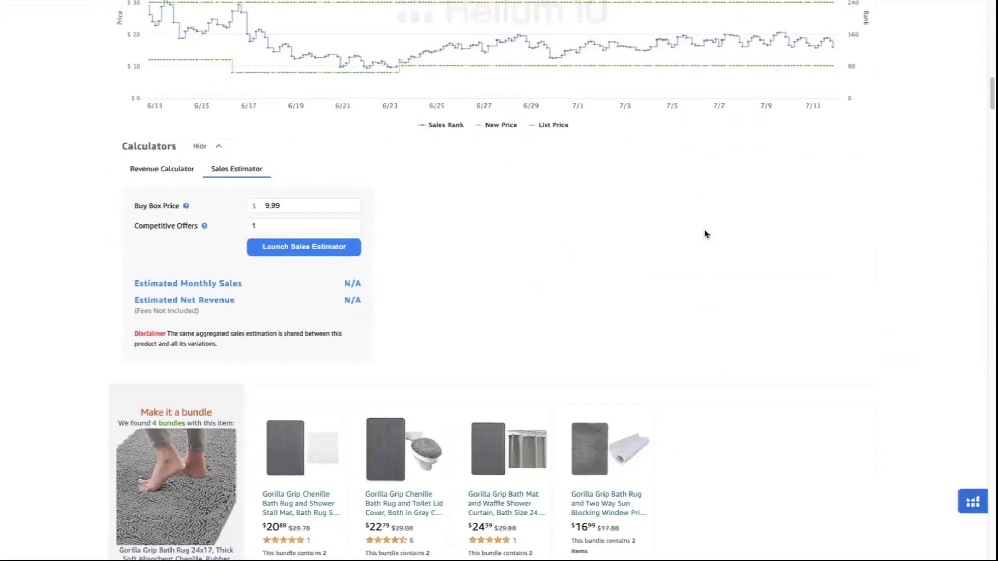
pyautogui.scroll(-2, 707, 237)
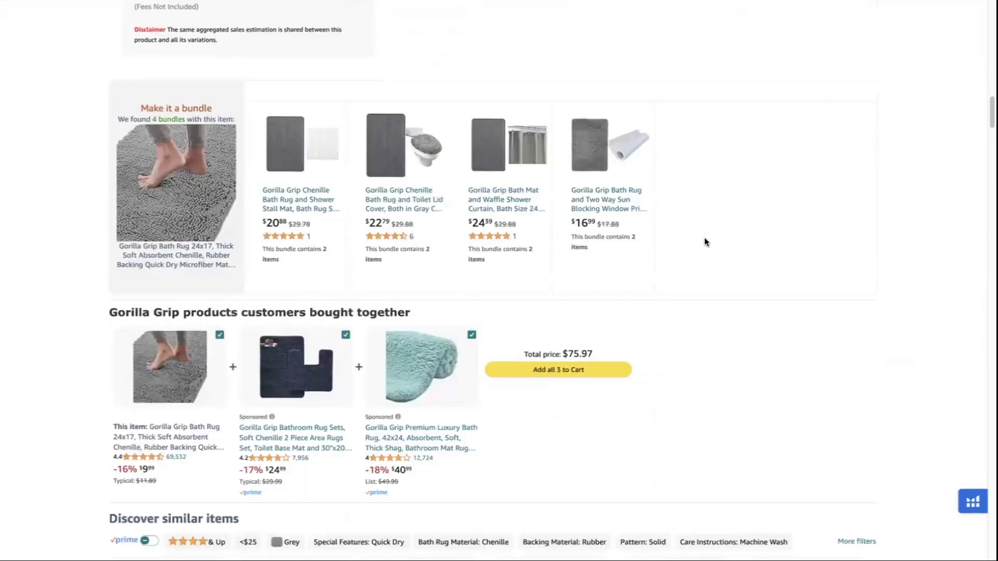
pyautogui.scroll(-3, 705, 242)
pyautogui.scroll(-12, 706, 242)
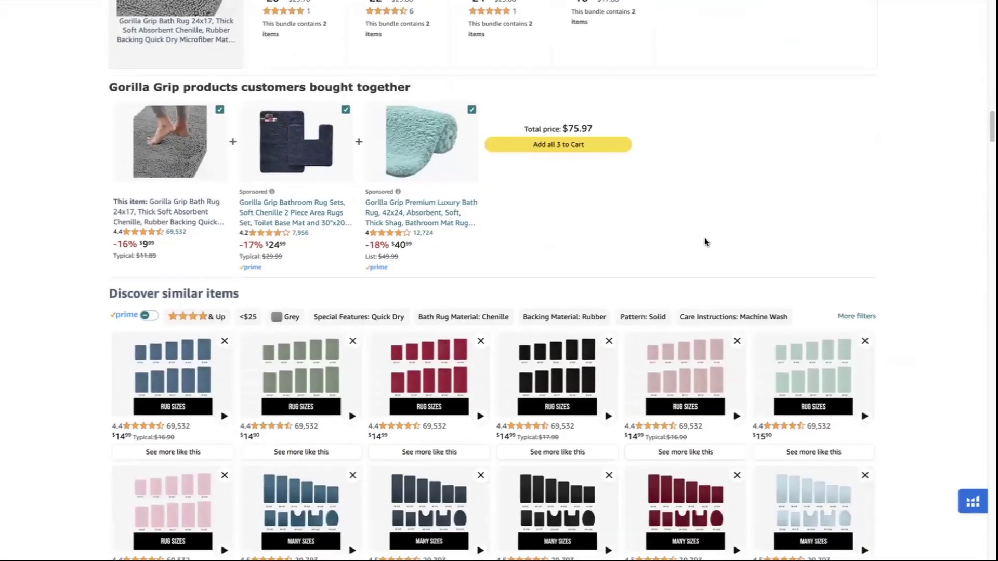
pyautogui.scroll(20, 704, 238)
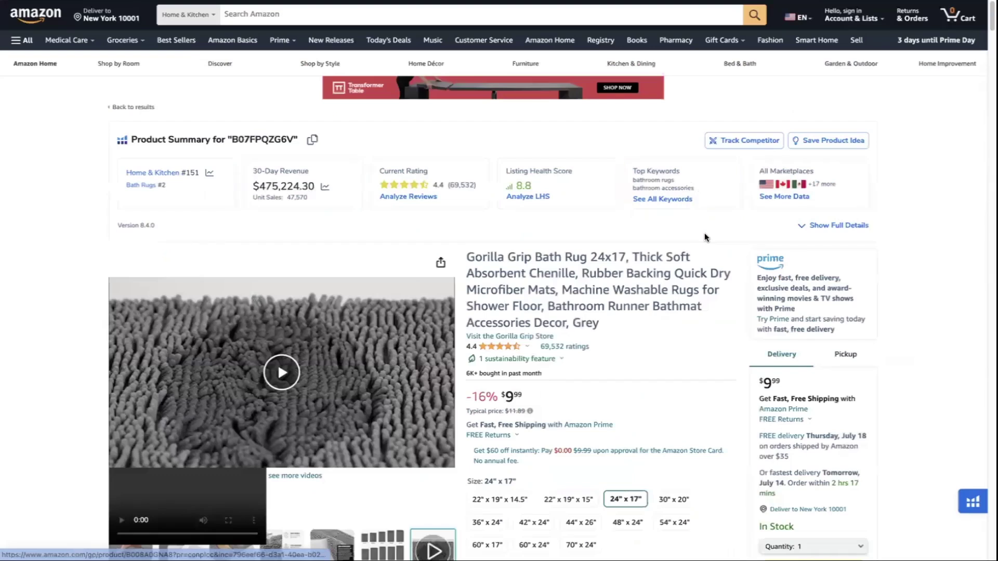
pyautogui.scroll(-3, 562, 298)
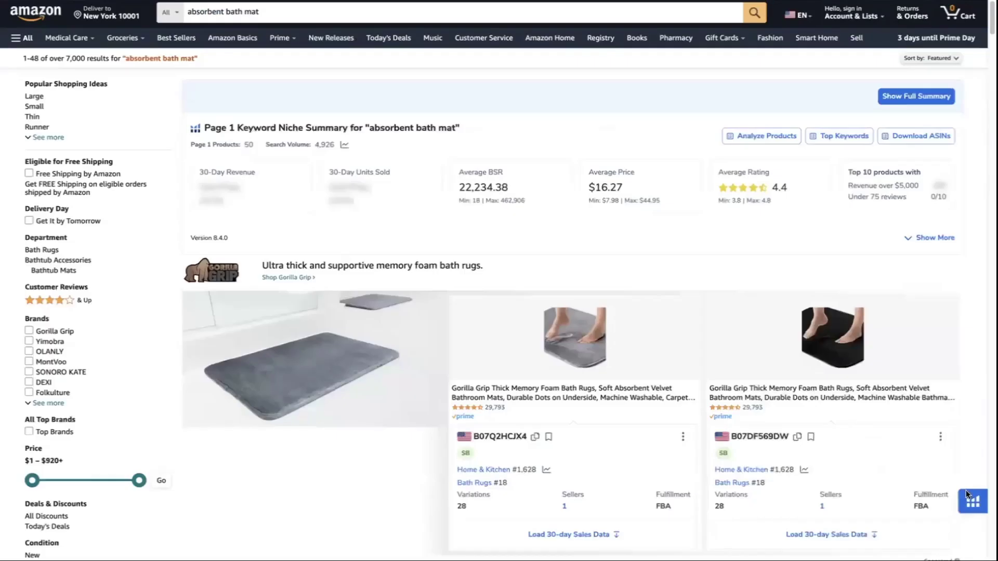
# - Run Xray on the "absorbent bath mat" results with sponsored products hidden and select the first Gorilla Grip product
pyautogui.click(972, 501)
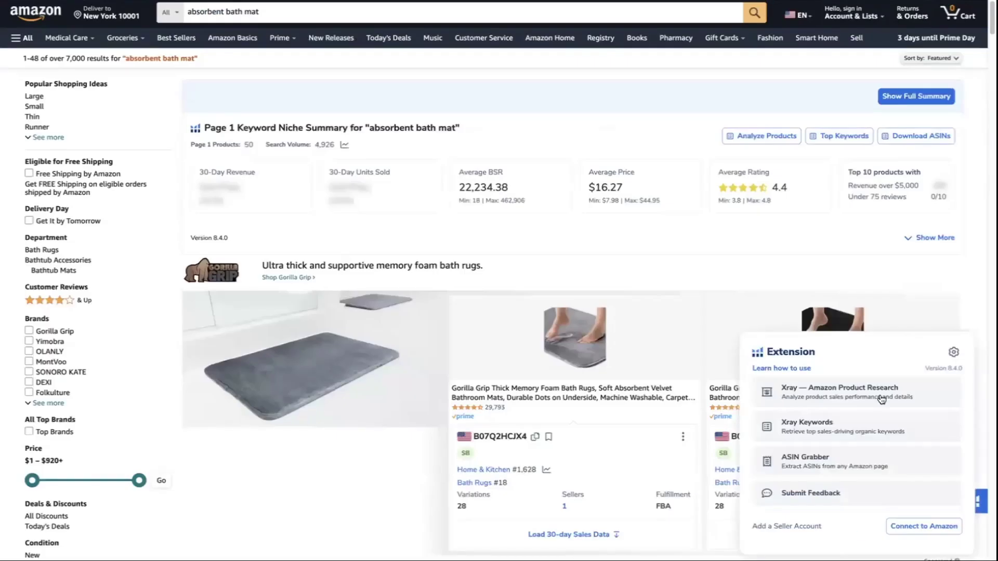
pyautogui.click(875, 391)
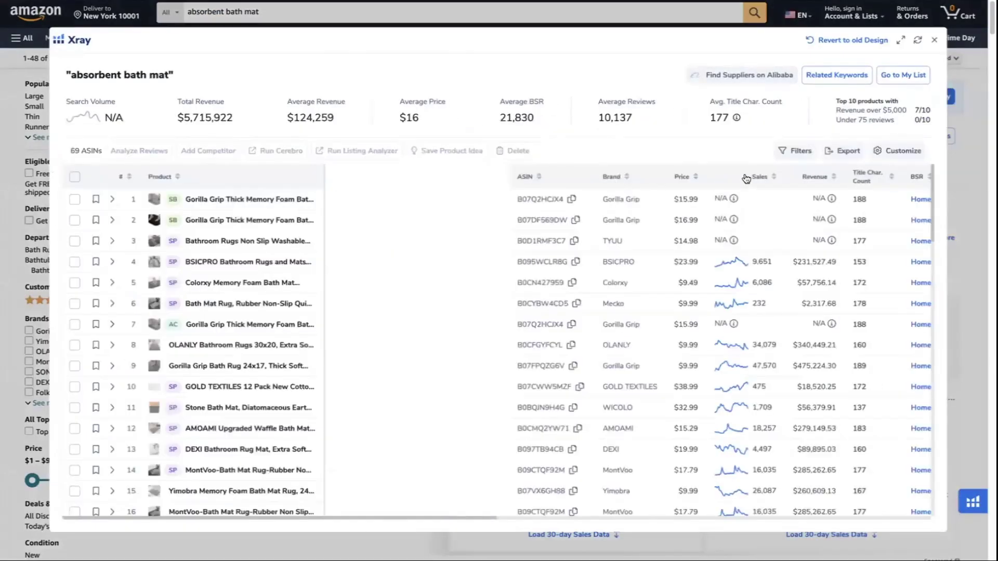
pyautogui.click(795, 151)
pyautogui.click(488, 386)
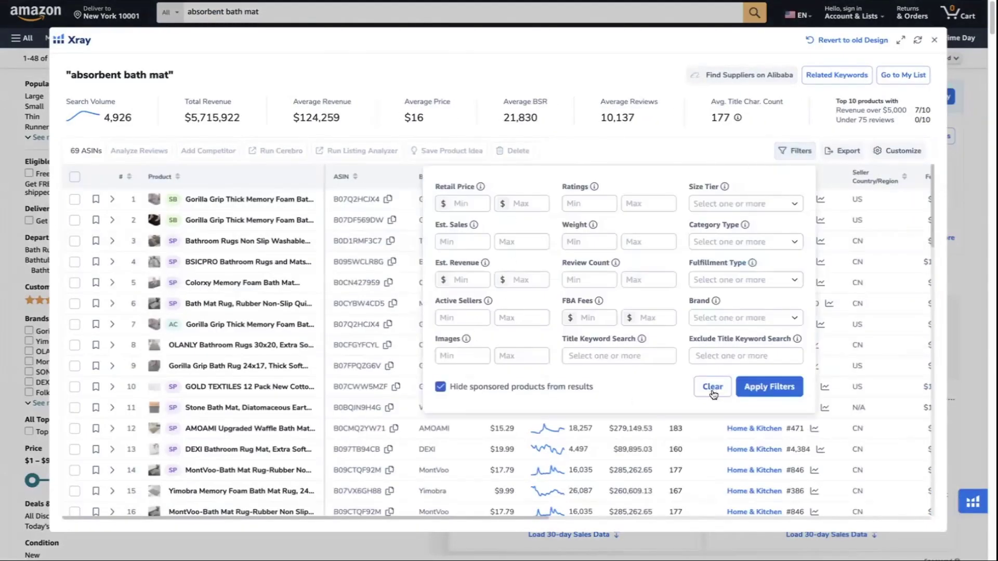
pyautogui.click(769, 387)
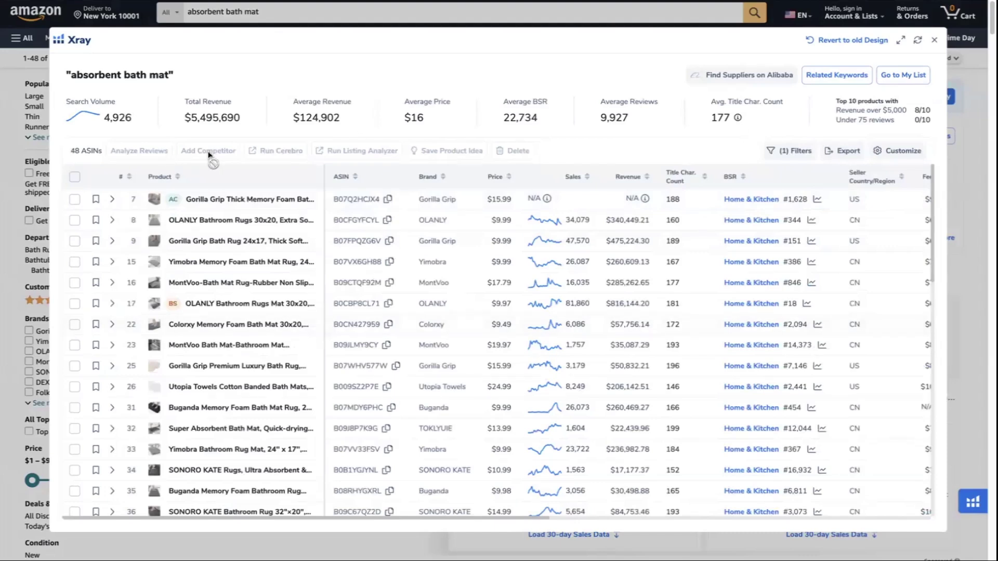
pyautogui.click(75, 200)
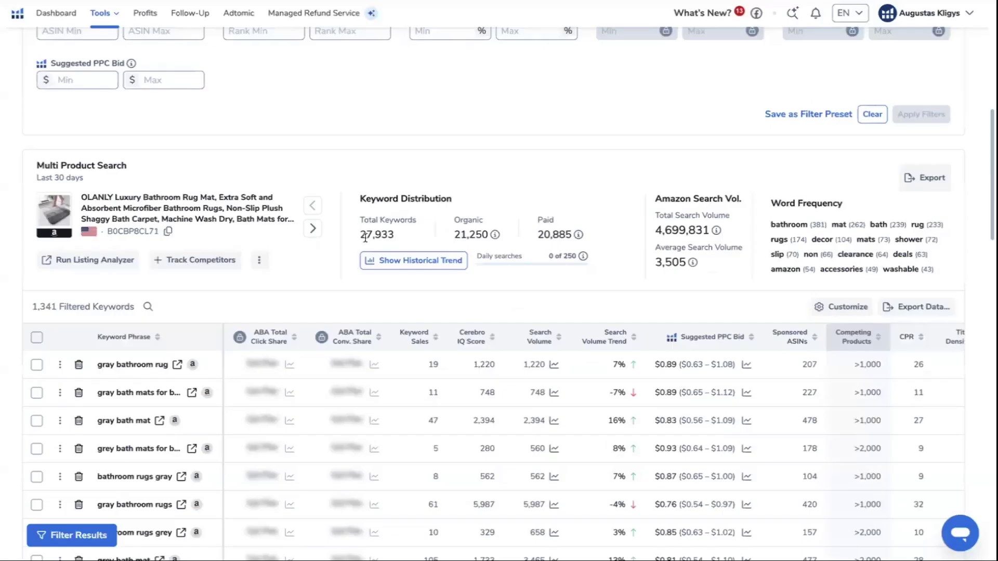
# - Switch to Helium 10 Cerebro and review the applied filters, the Match Type options and the filtered keyword list for the ten competitor ASINs
pyautogui.scroll(9, 219, 278)
pyautogui.scroll(-1, 218, 278)
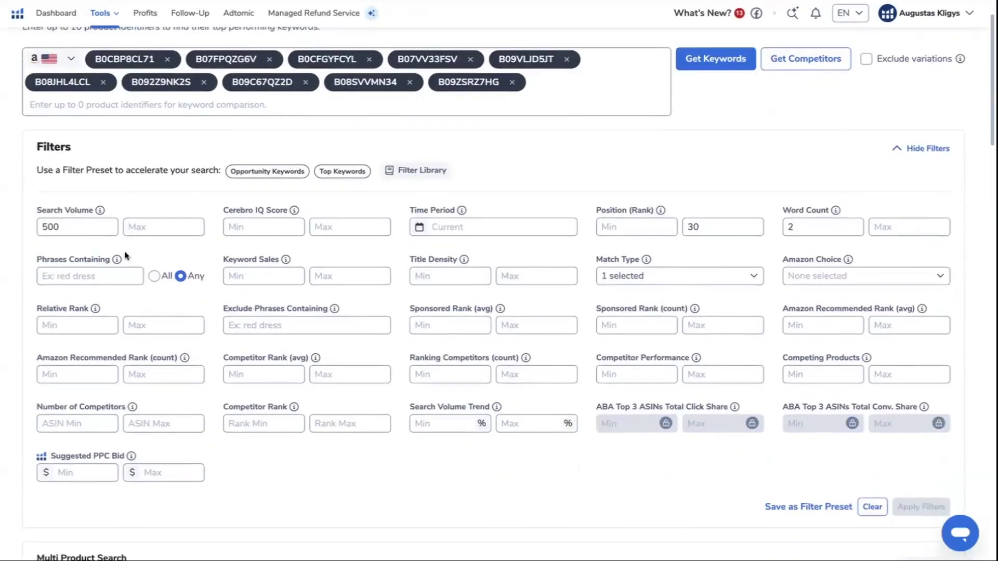
pyautogui.click(742, 275)
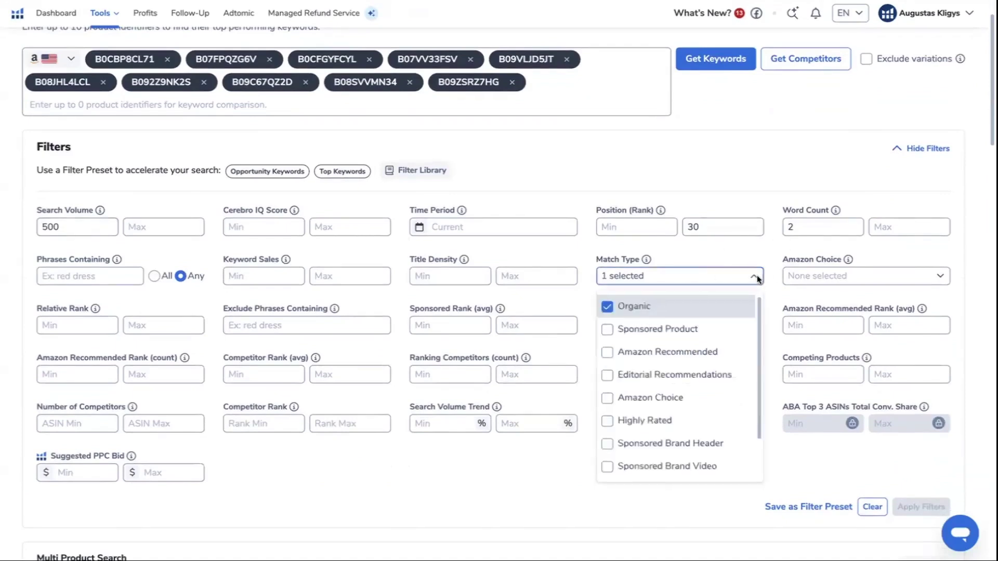
pyautogui.click(499, 481)
pyautogui.scroll(-1, 501, 476)
pyautogui.scroll(-7, 501, 476)
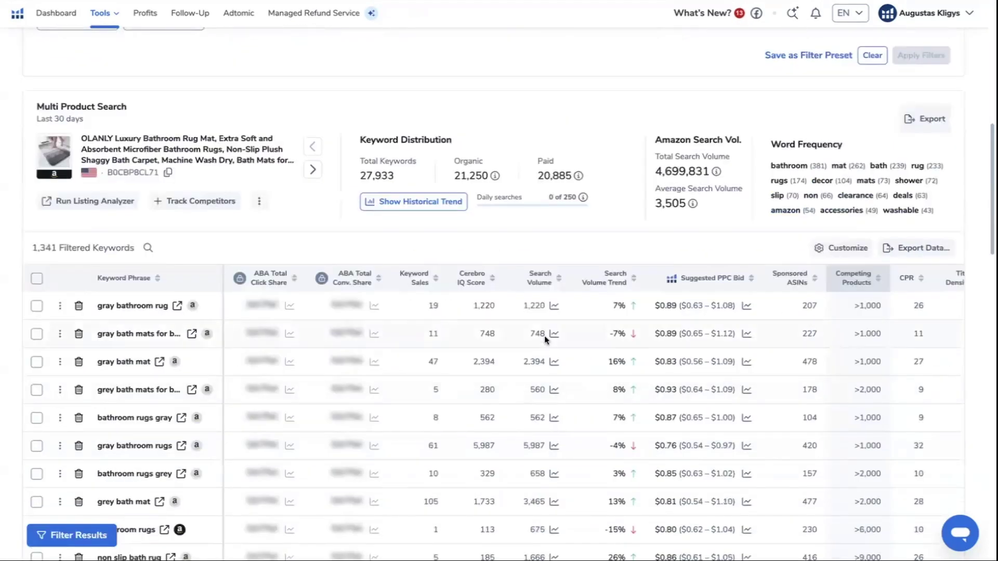
pyautogui.scroll(-1, 530, 98)
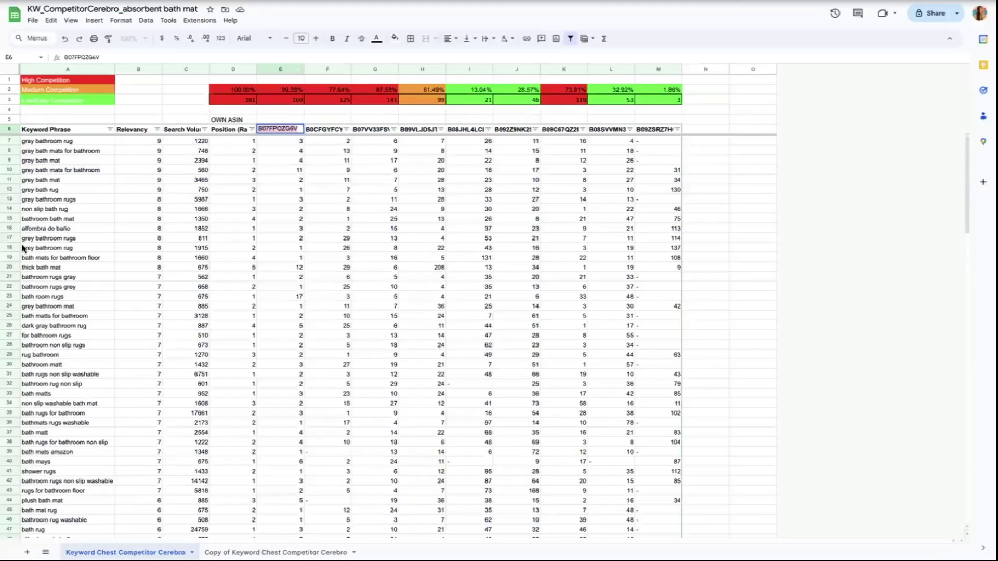
# - In the KW_CompetitorCerebro_absorbent bath mat spreadsheet, examine the keyword phrases, the competition colour legend and the percentages and counts above each ASIN
pyautogui.moveTo(99, 141); pyautogui.dragTo(78, 364)
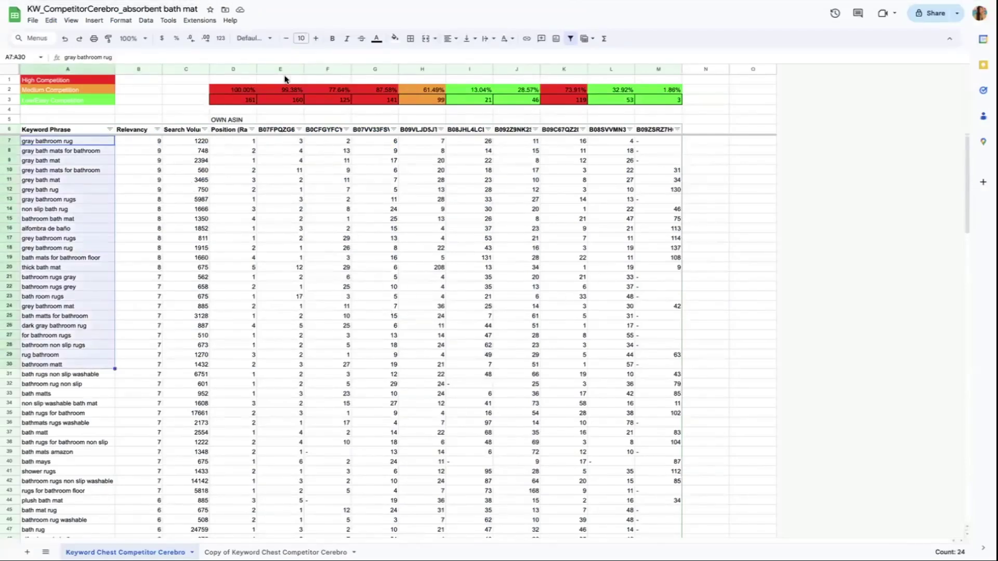
pyautogui.click(164, 92)
pyautogui.click(110, 80)
pyautogui.moveTo(210, 88); pyautogui.dragTo(522, 102)
pyautogui.click(85, 92)
pyautogui.click(78, 103)
pyautogui.moveTo(619, 92); pyautogui.dragTo(647, 105)
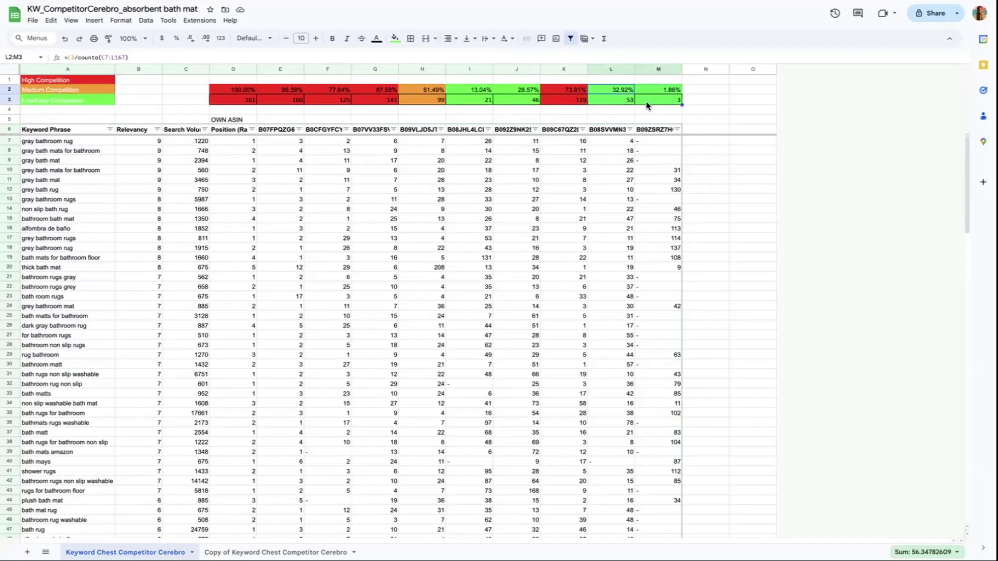
pyautogui.click(725, 178)
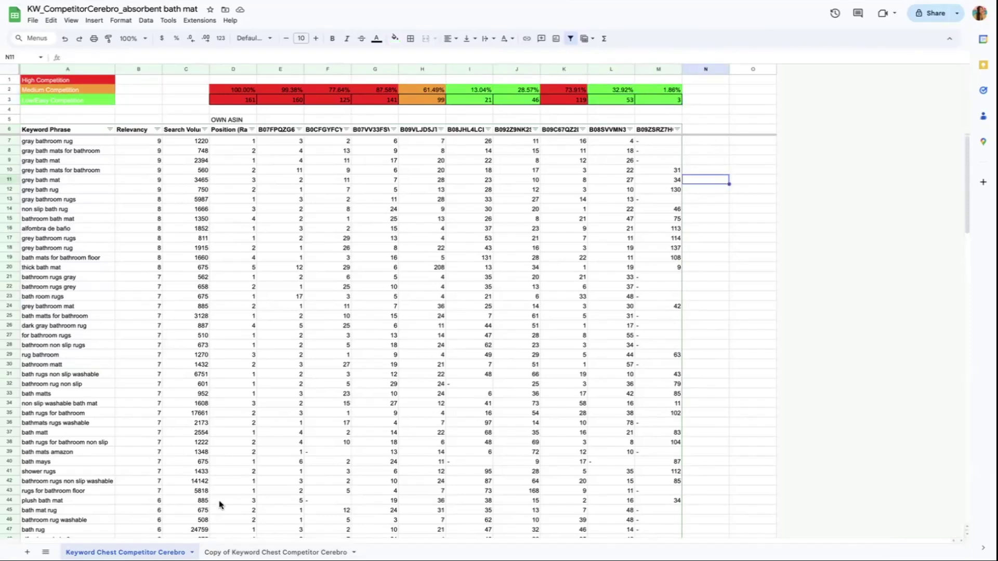
# - Open the Copy of Keyword Chest Competitor Cerebro sheet and review its exact, broad and phrase match tables with bidding strategies and budgets
pyautogui.click(310, 548)
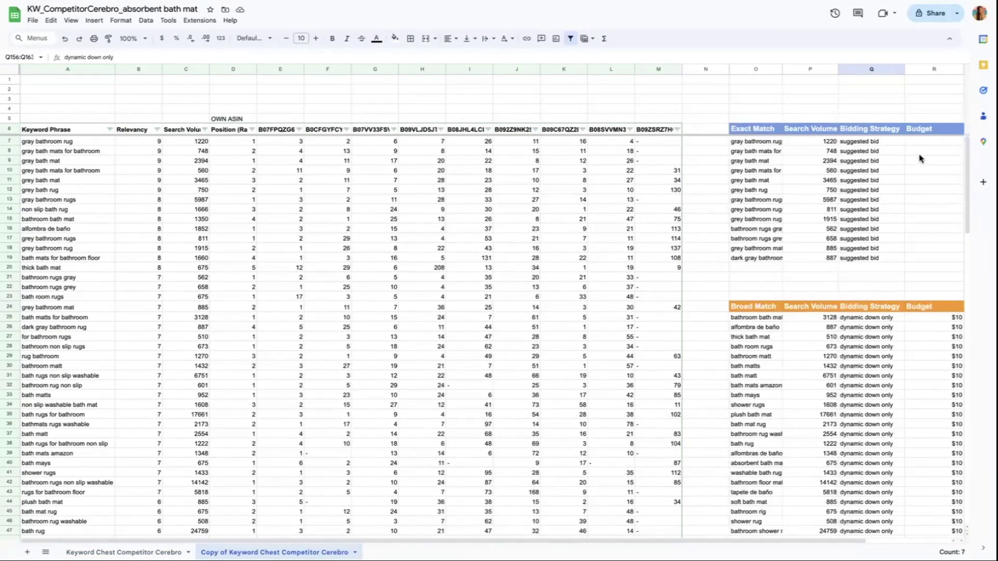
pyautogui.scroll(-3, 881, 285)
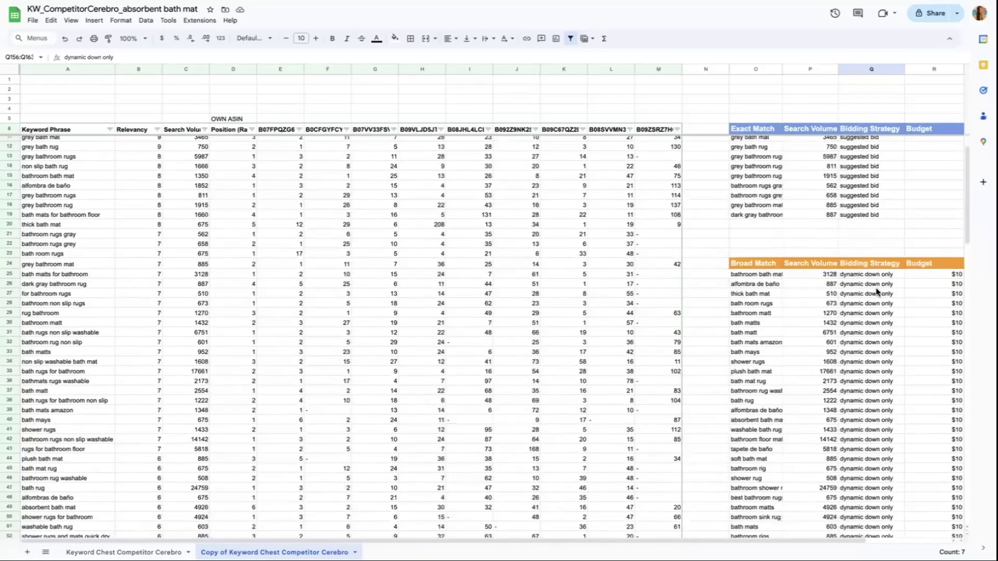
pyautogui.scroll(-15, 875, 279)
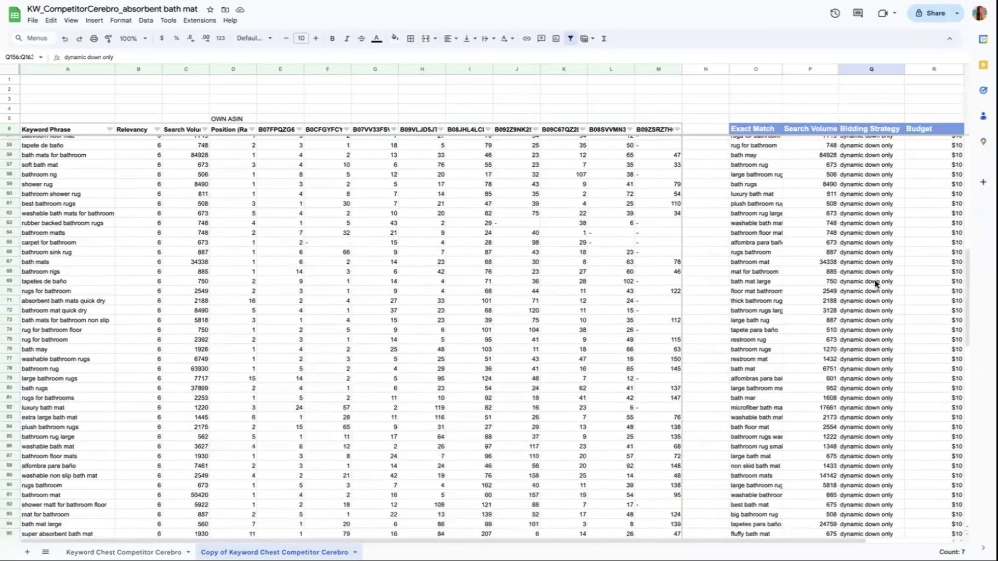
pyautogui.scroll(-9, 874, 287)
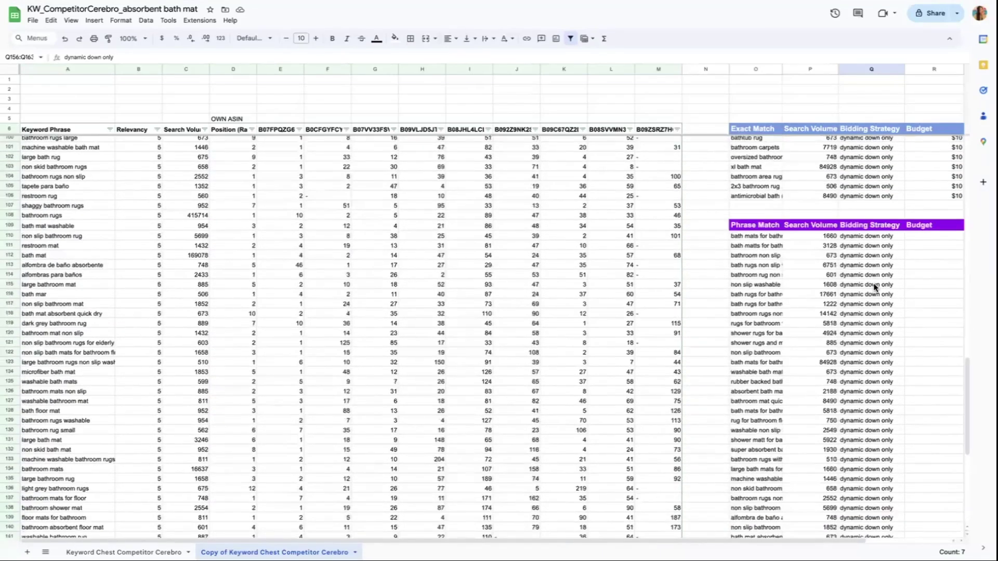